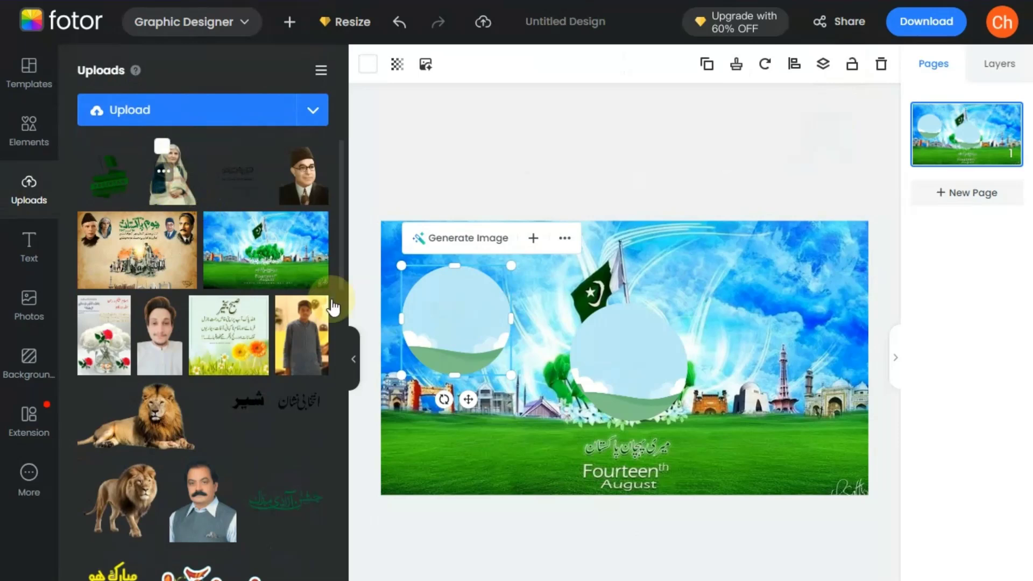
Enlarge and recentre the woman's portrait inside its circular frame, and narrow the frame's sides around her
double_click(448, 306)
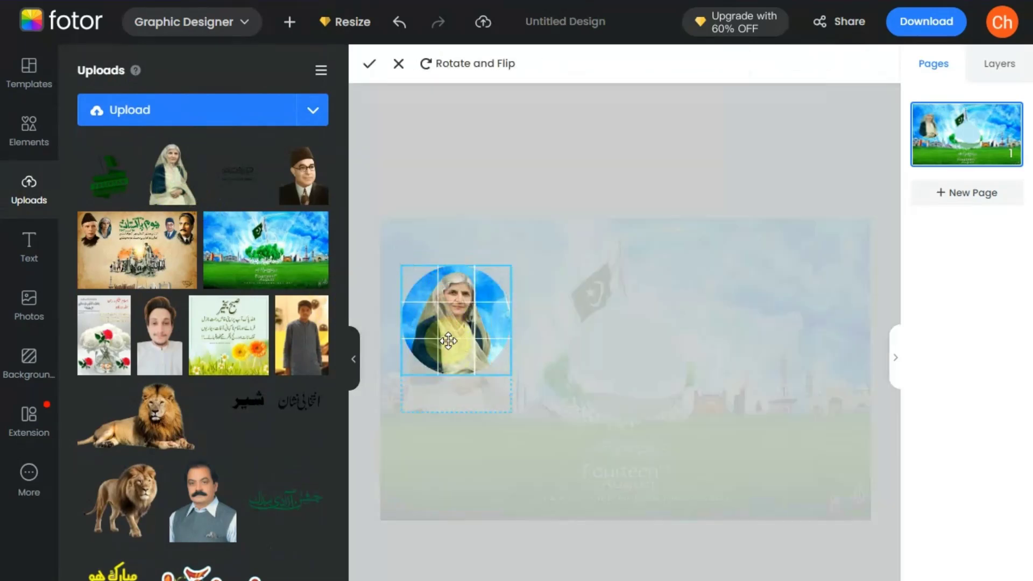
left_click_drag(512, 412, 537, 457)
left_click_drag(471, 330, 461, 330)
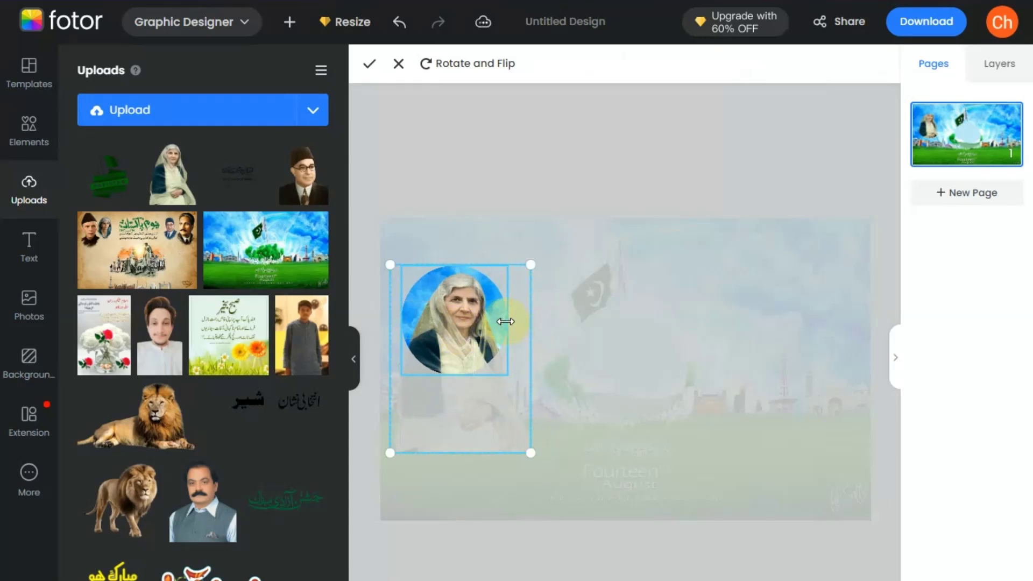
left_click(408, 322)
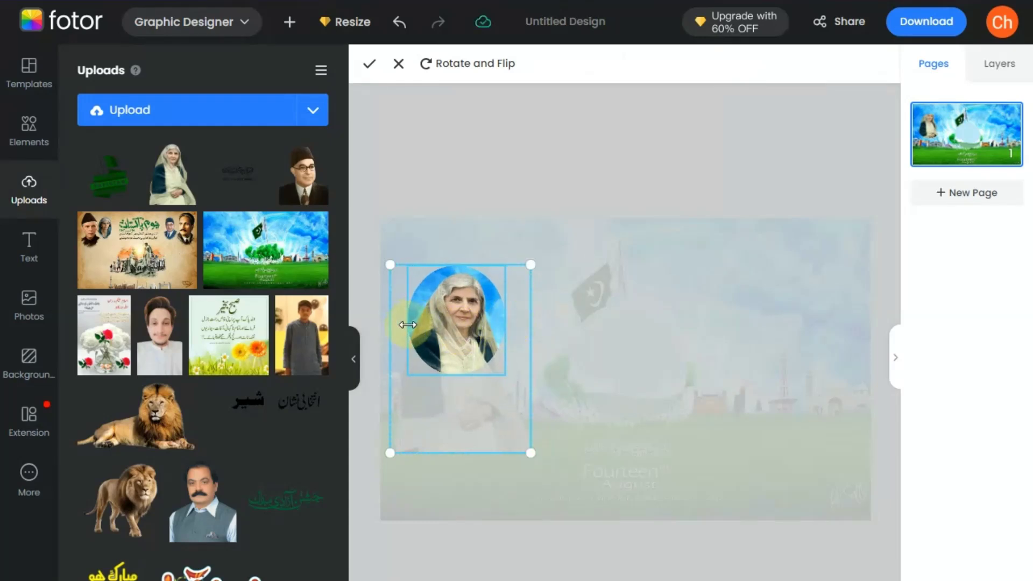
left_click(463, 250)
Spread the two overlapping empty circular frames apart across the middle and right side of the design
left_click_drag(655, 387, 791, 391)
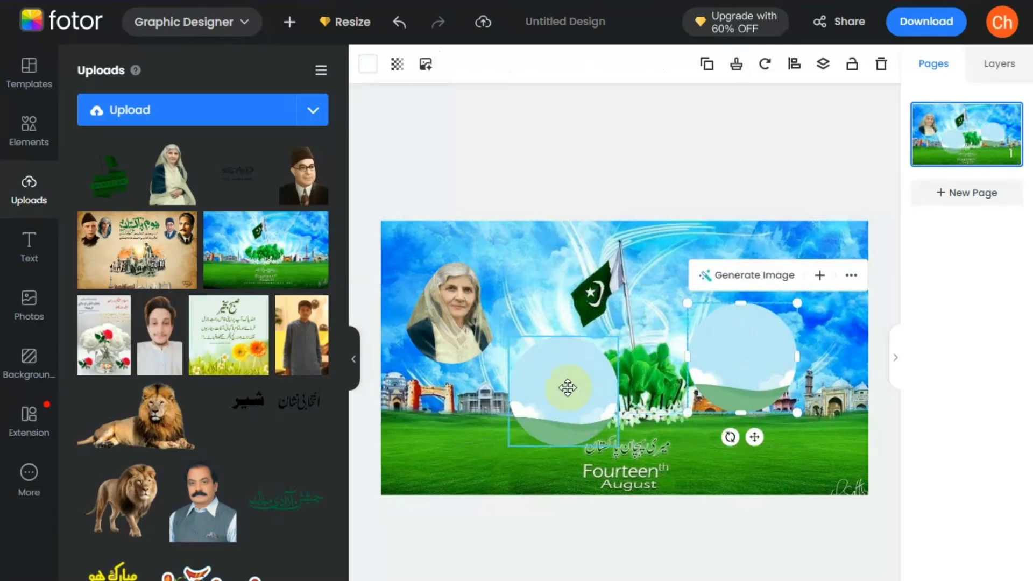
left_click_drag(567, 387, 573, 362)
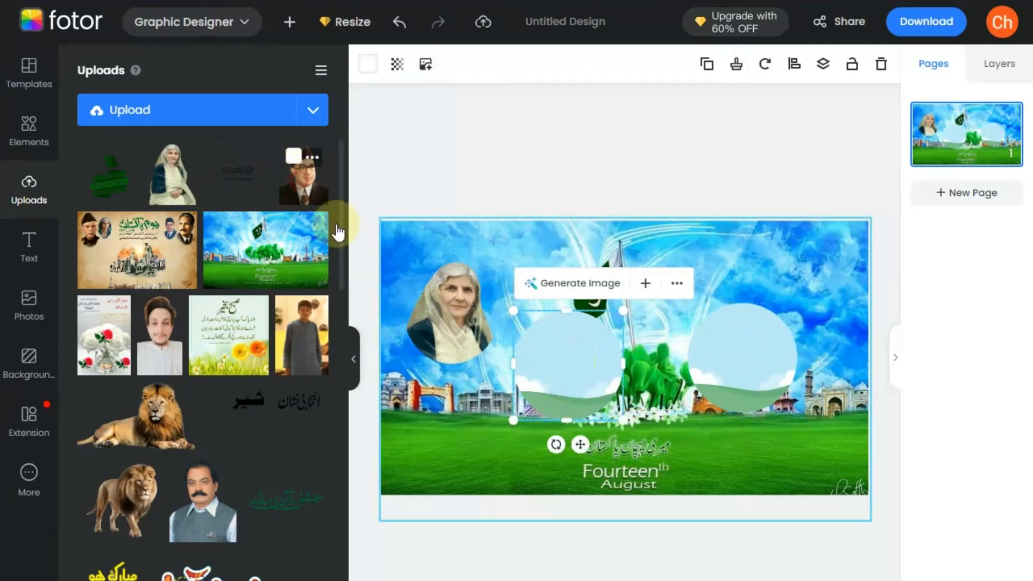
Fill the middle empty circle with the bespectacled man's portrait, lengthen its crop frame downward, and place it beside the woman's portrait
left_click_drag(308, 198, 619, 359)
double_click(613, 363)
left_click_drag(568, 439, 568, 455)
left_click(659, 403)
left_click_drag(573, 395, 541, 308)
Move the remaining empty circle near the centre, fill it with the uploaded portrait in the brown coat, and lengthen its crop frame downward
left_click(748, 375)
left_click_drag(698, 389, 636, 409)
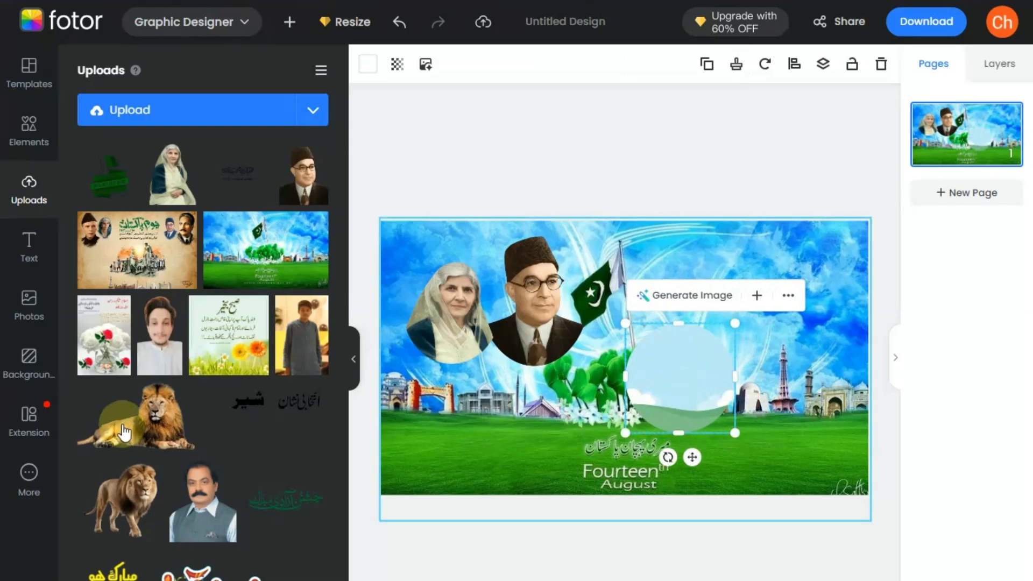
scroll(133, 407, "down", 8)
left_click(108, 412)
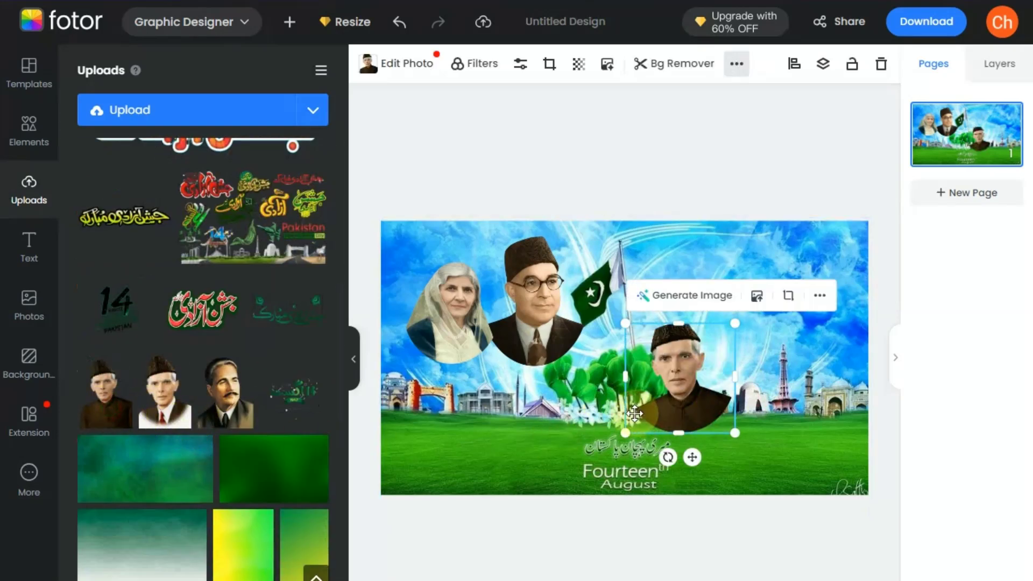
double_click(677, 365)
left_click_drag(685, 431, 679, 457)
left_click(777, 428)
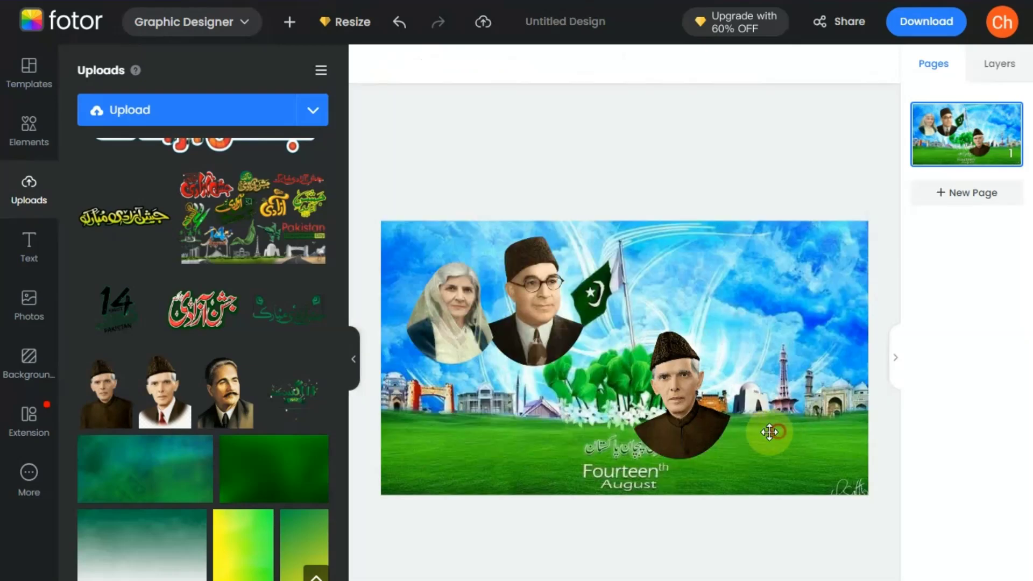
Duplicate the brown-coat portrait, replace the copy's image with the moustached man's portrait, and position it on the right half of the design
left_click(691, 431)
left_click(745, 66)
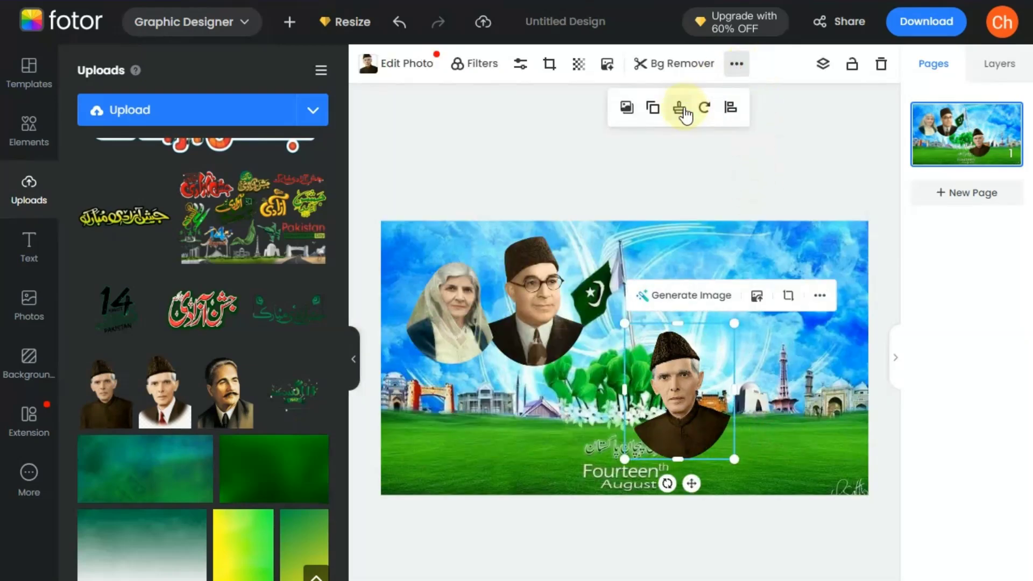
left_click(657, 108)
left_click_drag(682, 413, 406, 420)
left_click_drag(221, 383, 534, 376)
double_click(533, 376)
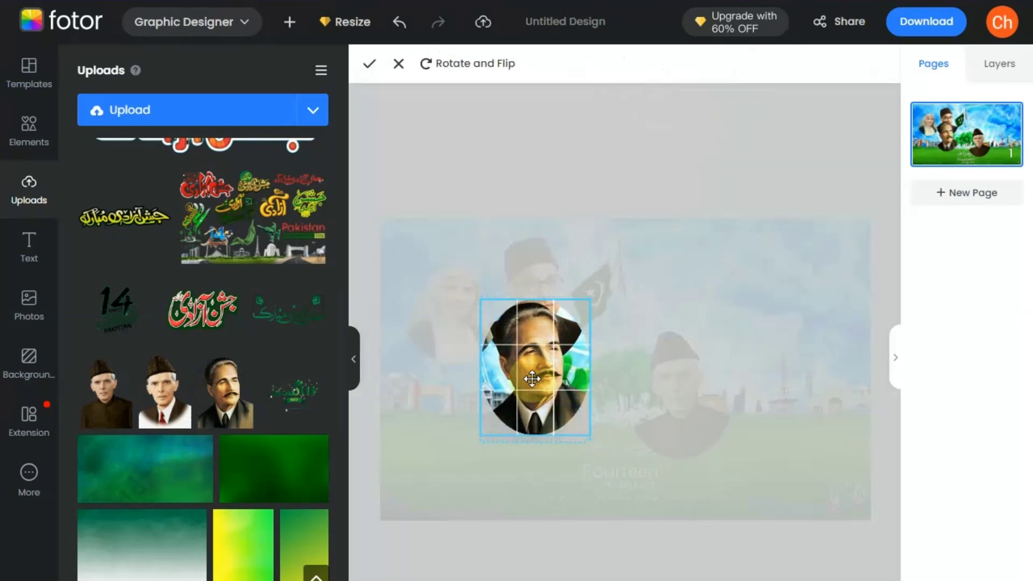
left_click(636, 434)
left_click_drag(584, 410, 767, 430)
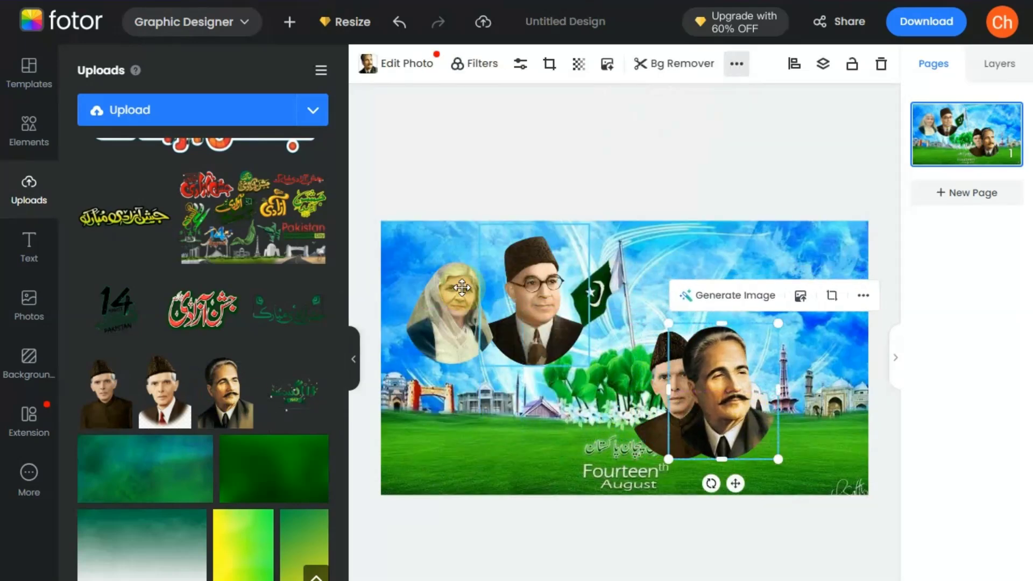
Lock the background image
left_click(454, 323)
key("ctrl+l")
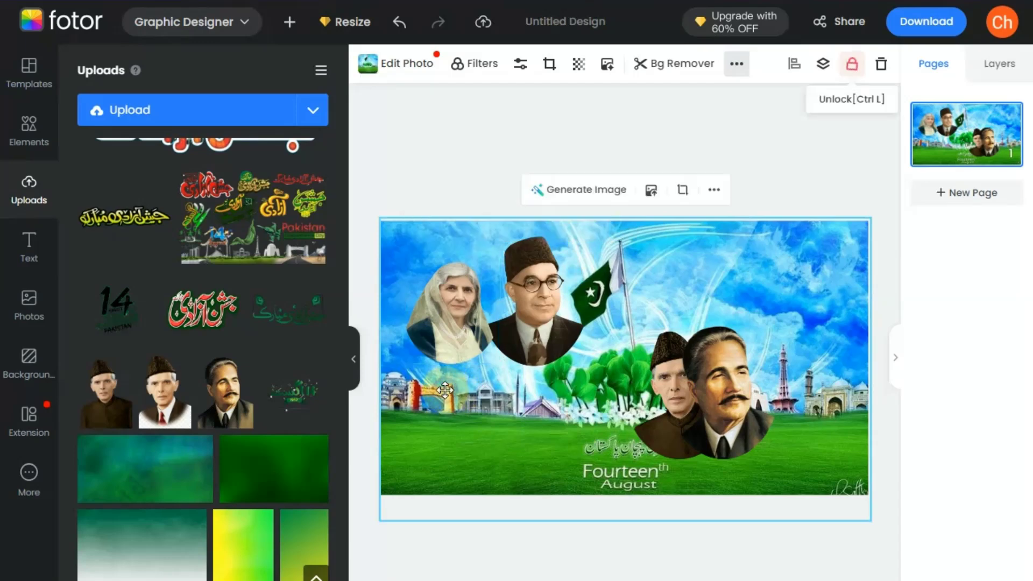
key("ctrl+l")
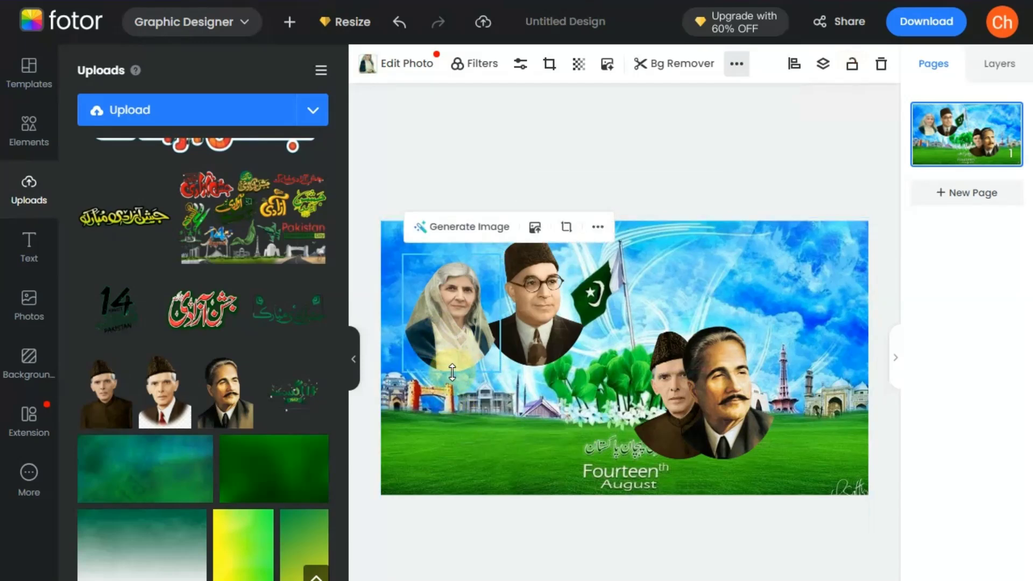
Tilt the woman's portrait slightly, shrink it, and move it into the upper-left corner of the design
left_click(476, 275)
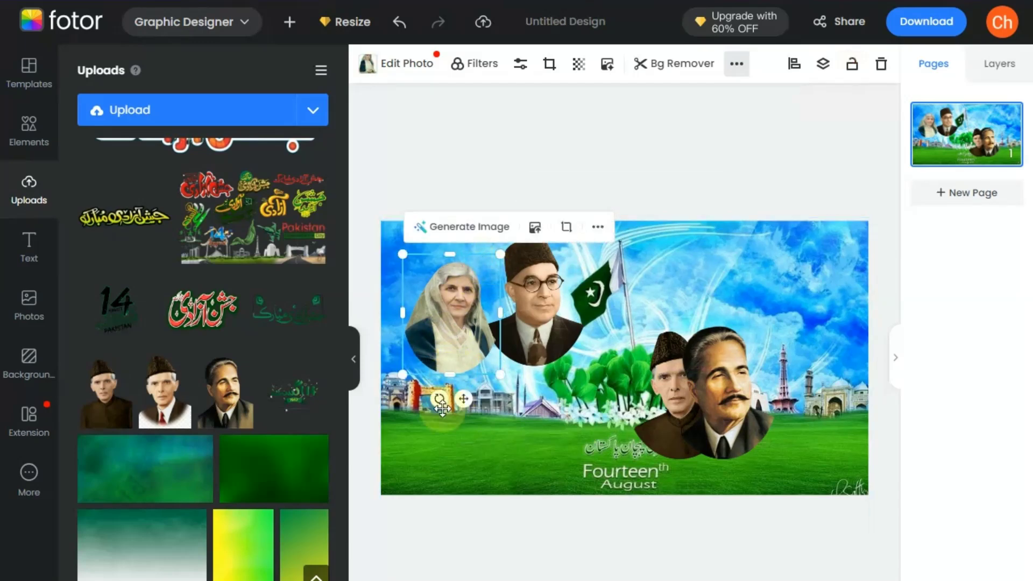
left_click_drag(441, 399, 442, 399)
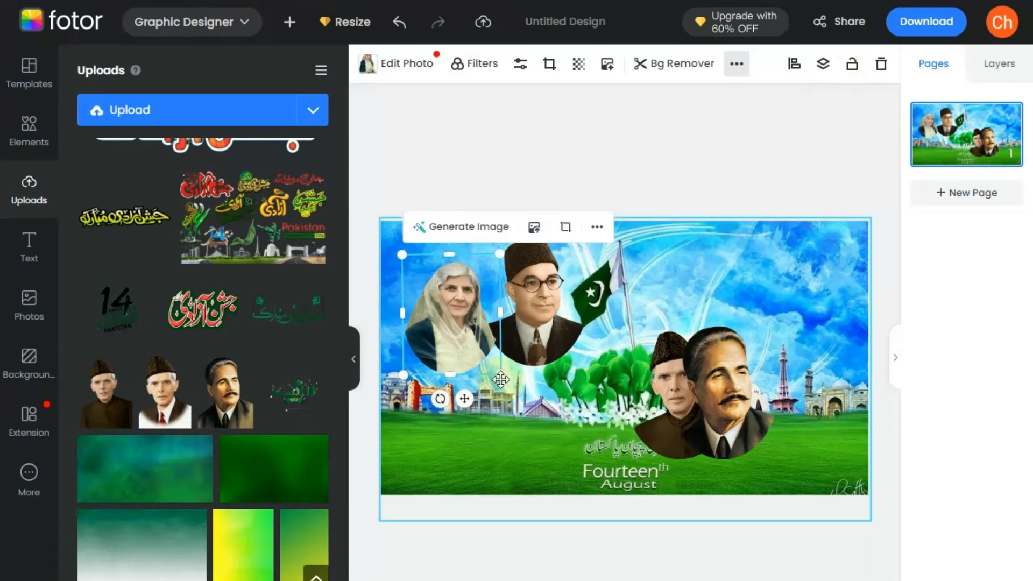
left_click_drag(499, 376, 475, 359)
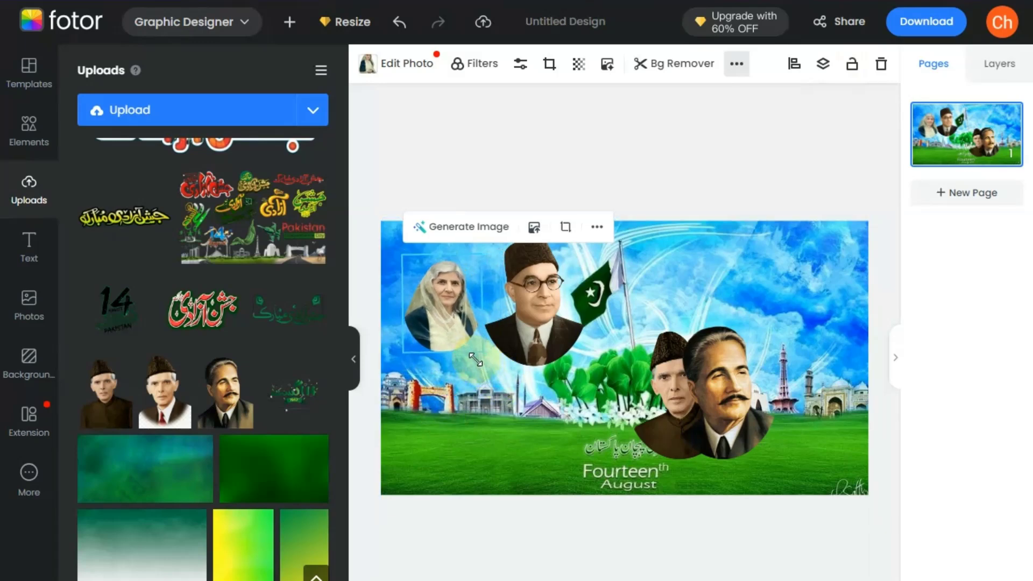
left_click_drag(444, 316, 417, 278)
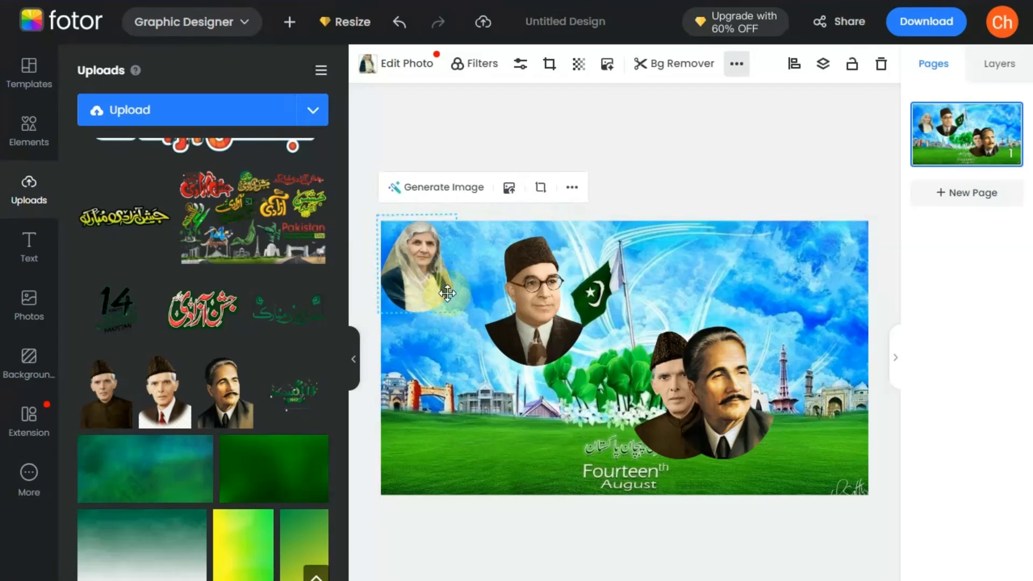
Shrink the bespectacled man's portrait to sit beside the woman's portrait, and duplicate it
left_click(525, 309)
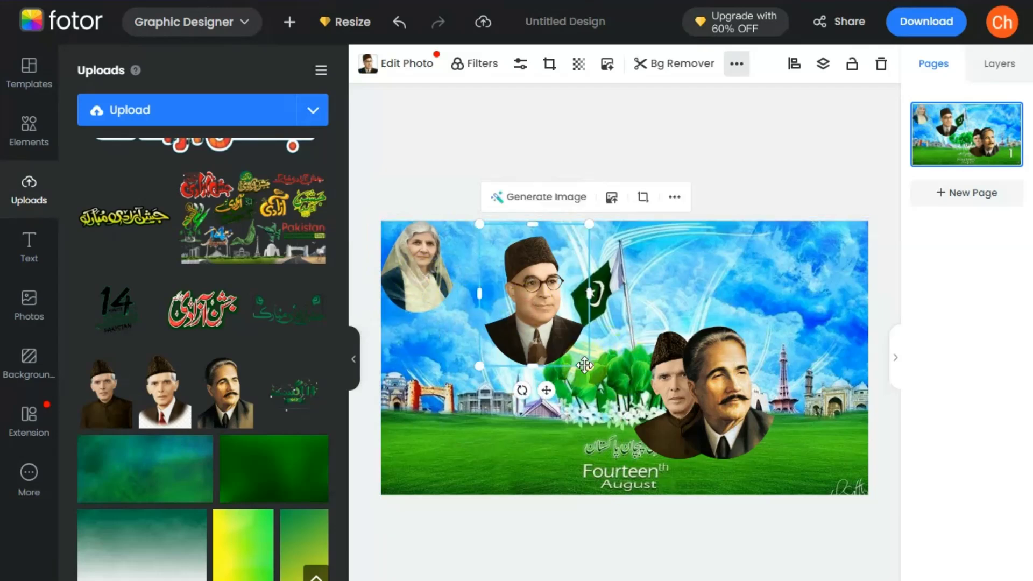
left_click_drag(588, 367, 486, 295)
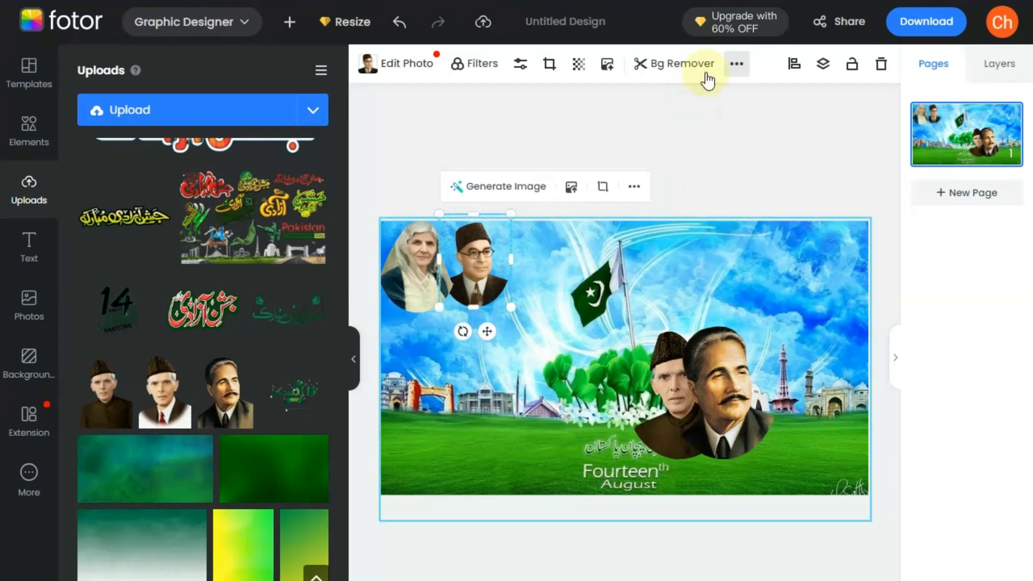
left_click(737, 64)
left_click(676, 106)
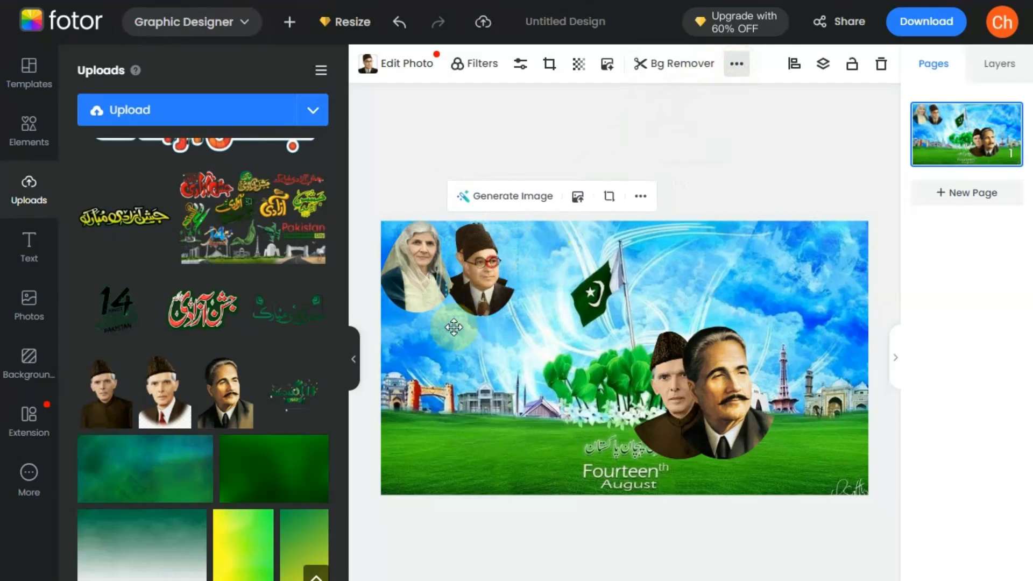
Delete the original bespectacled portrait element, and fit the duplicate, slightly enlarged, into its place beside the woman's portrait
left_click(484, 237)
left_click(880, 64)
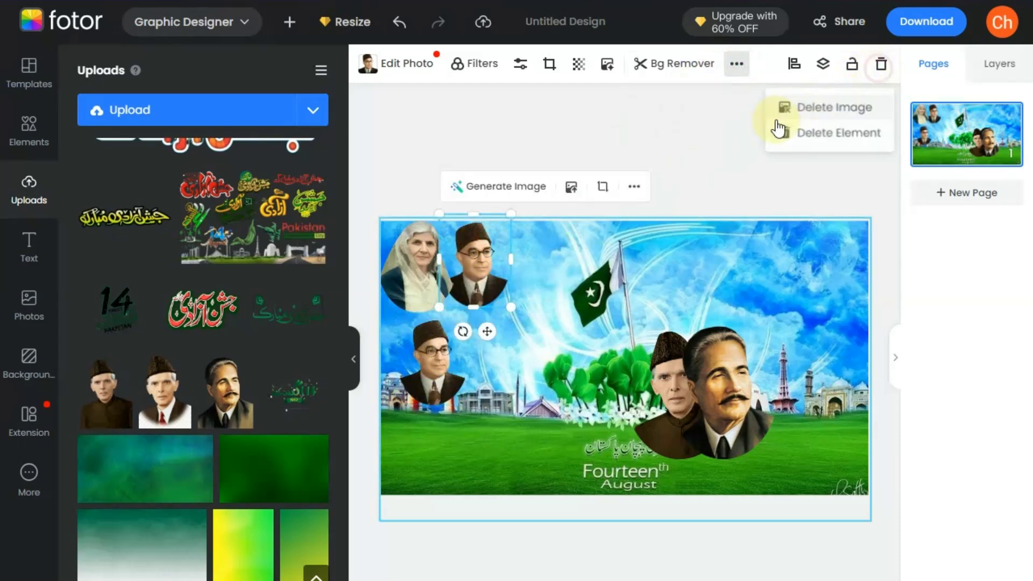
left_click(839, 133)
left_click_drag(433, 360, 477, 269)
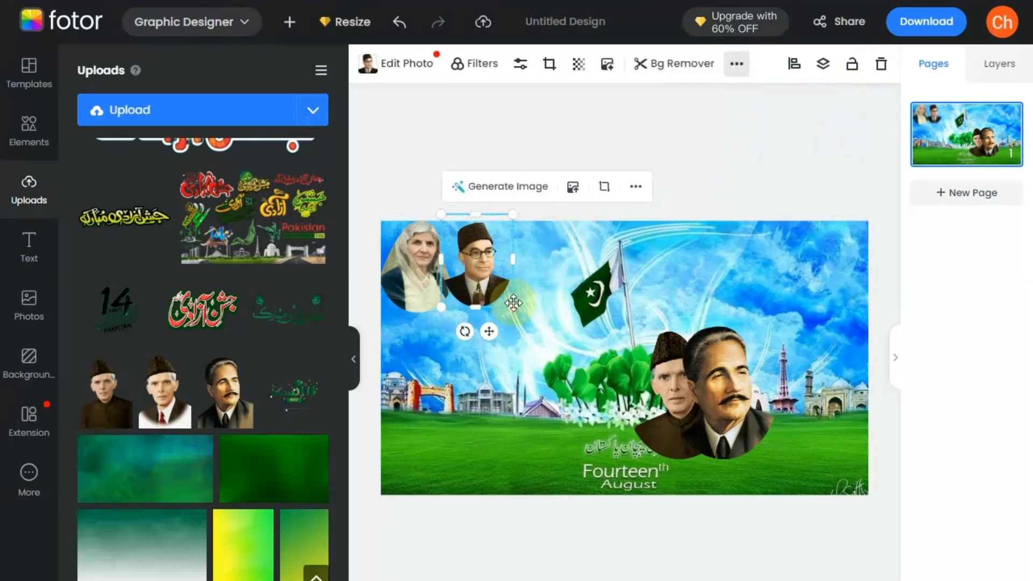
left_click_drag(514, 311, 493, 281)
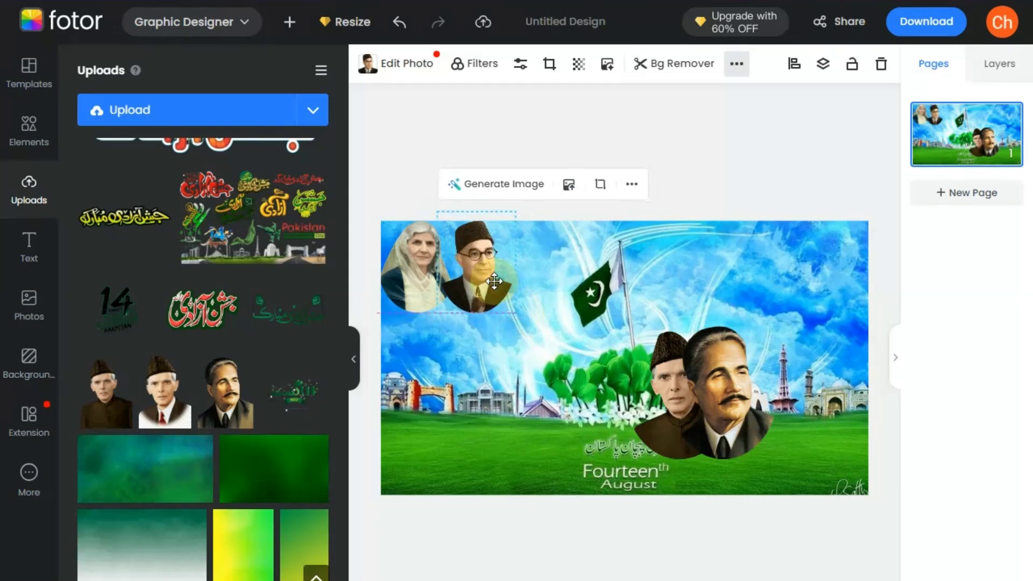
left_click_drag(493, 280, 494, 282)
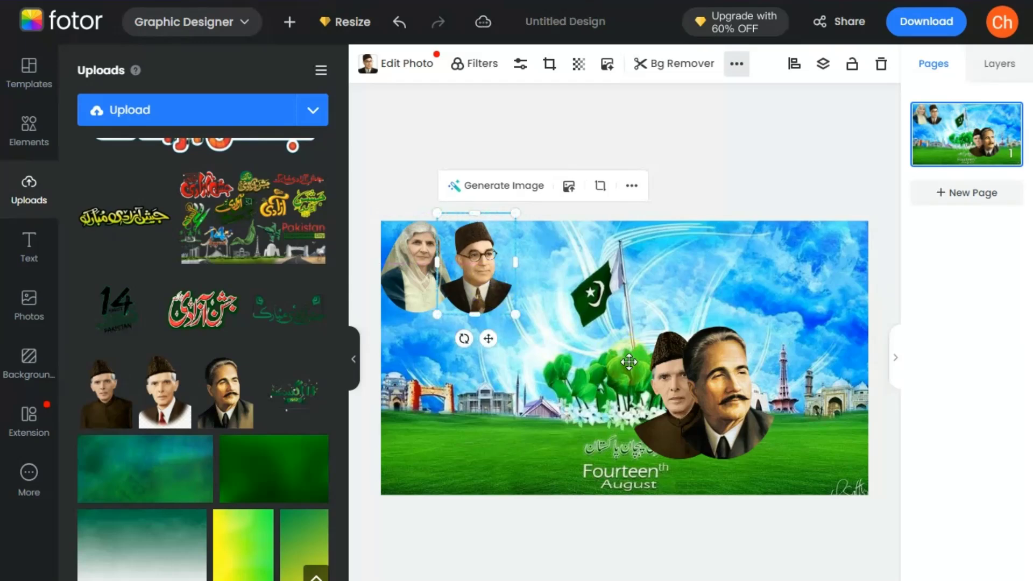
Move the brown-coat portrait toward the flag, shrink it to match the corner portraits, and duplicate it
left_click_drag(654, 365, 568, 336)
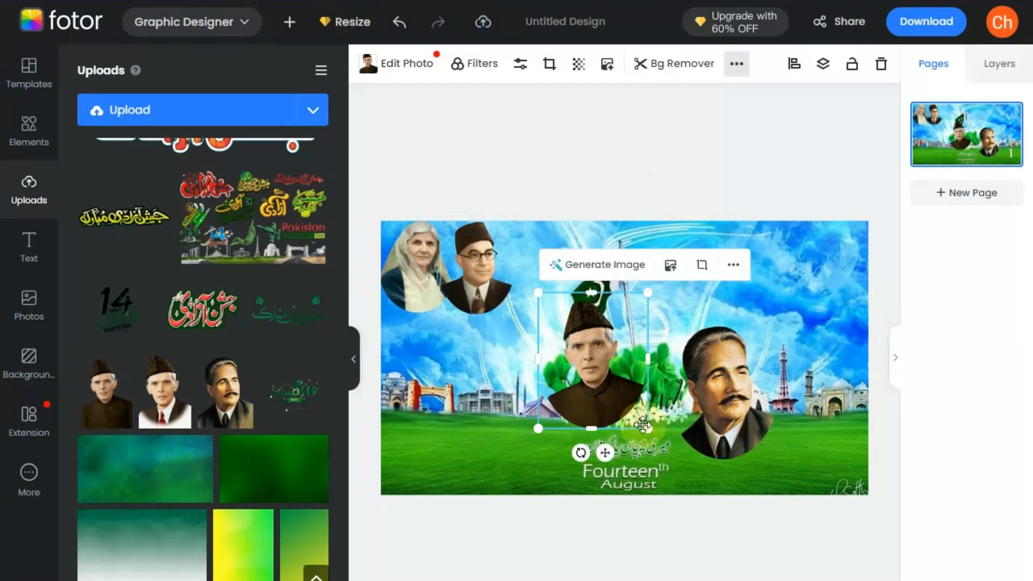
left_click_drag(651, 426, 613, 385)
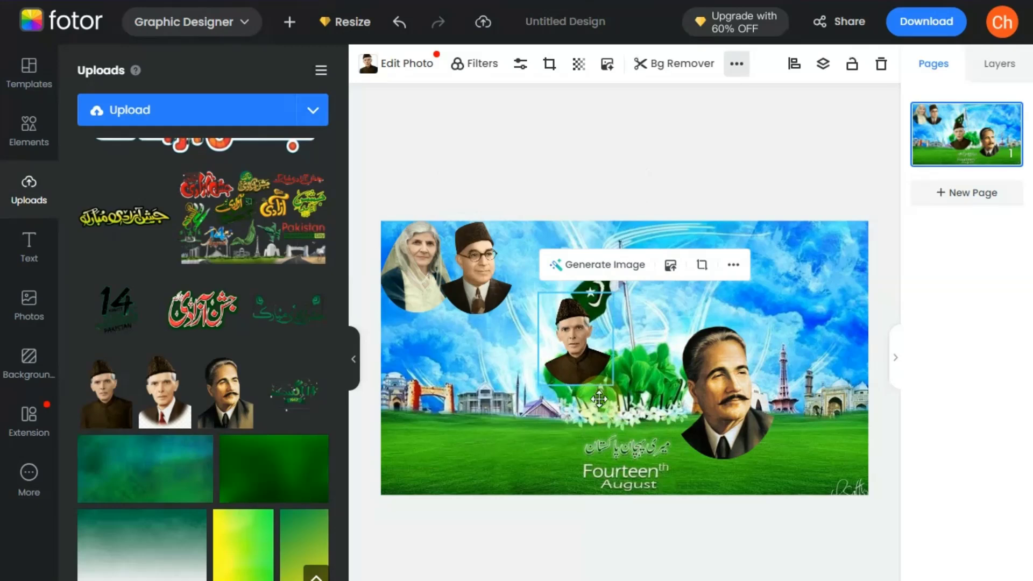
left_click(735, 63)
left_click(680, 111)
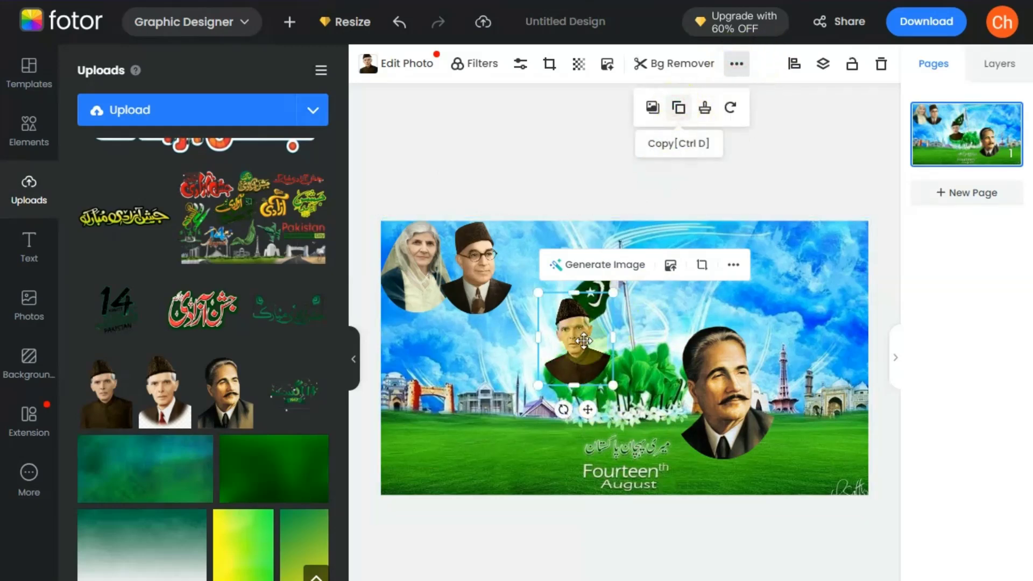
Place the duplicated brown-coat portrait beside the bespectacled man's portrait, tilt it slightly, and adjust its size
left_click_drag(511, 276, 535, 260)
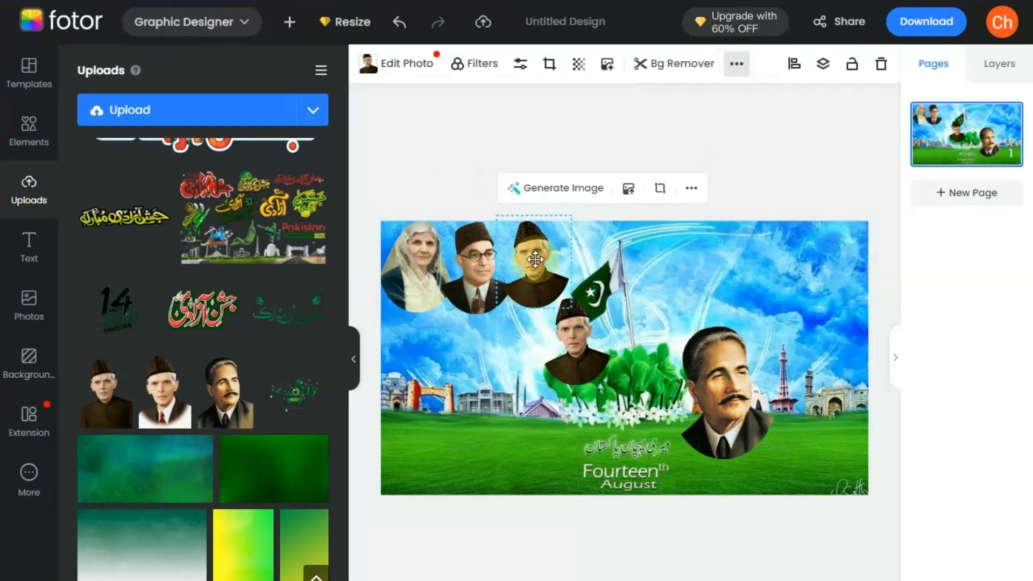
left_click_drag(532, 322, 515, 339)
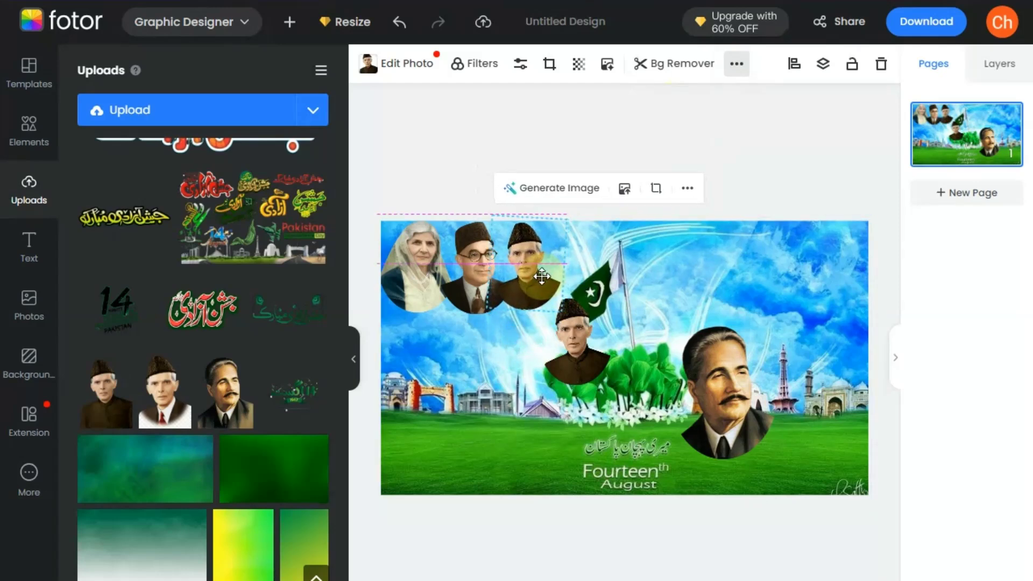
left_click_drag(562, 312, 564, 315)
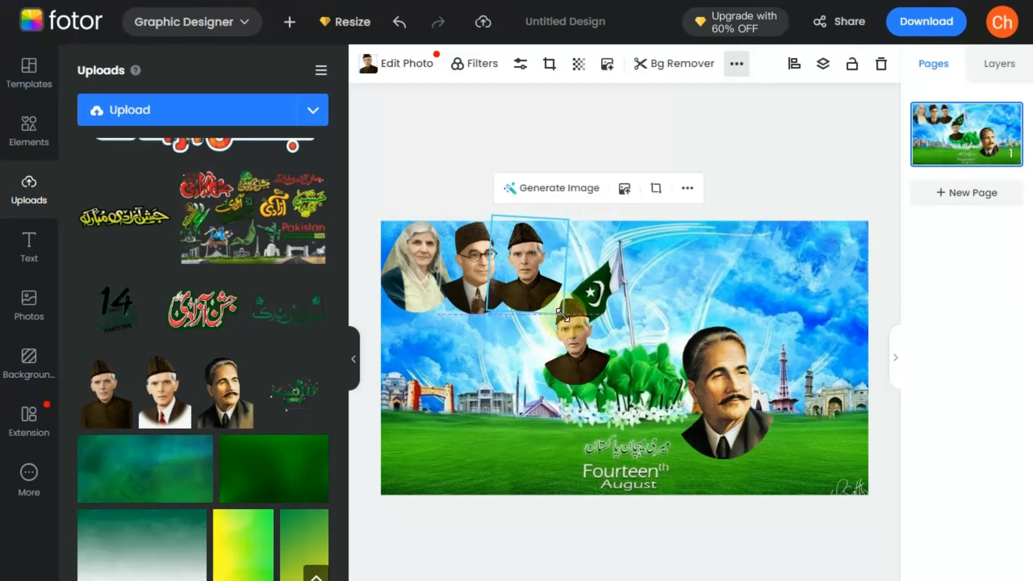
Fine-tune the sizes and alignment of the three portraits in the design's upper-left row
left_click(458, 322)
left_click(456, 307)
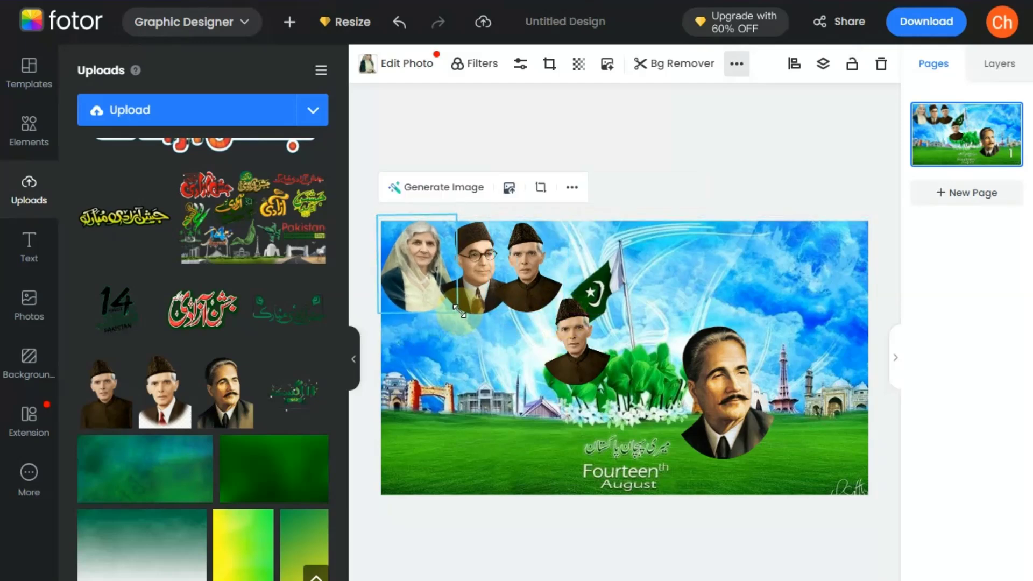
left_click(537, 285)
left_click_drag(562, 316, 563, 318)
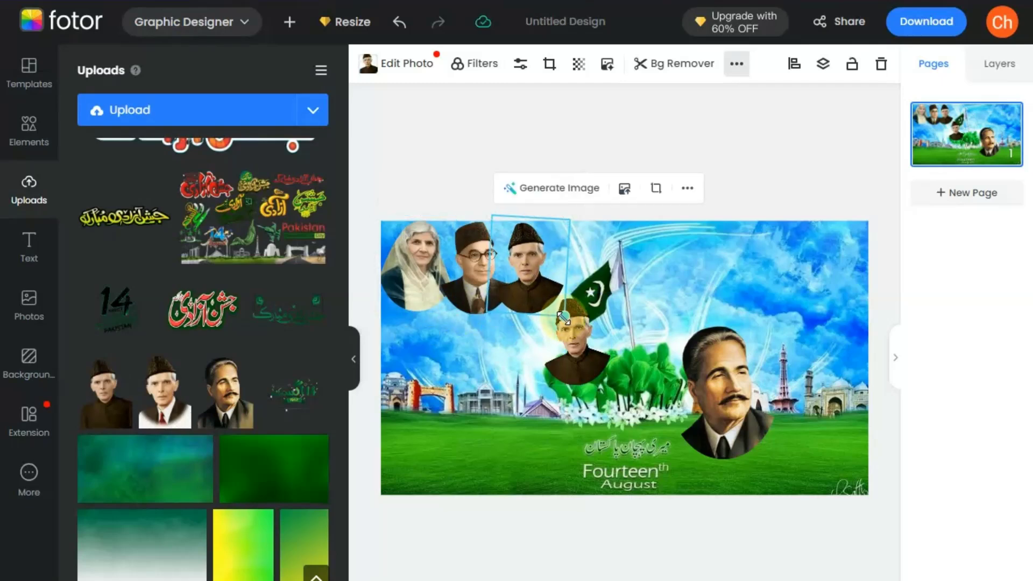
left_click(456, 285)
left_click_drag(456, 286, 533, 311)
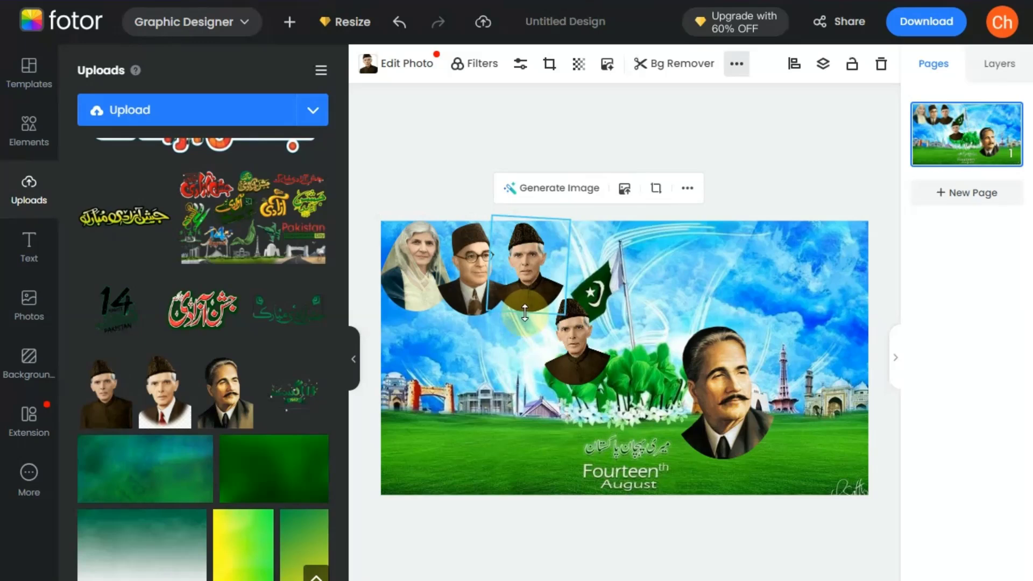
Delete the leftover brown-coat portrait element below the flag
left_click(579, 344)
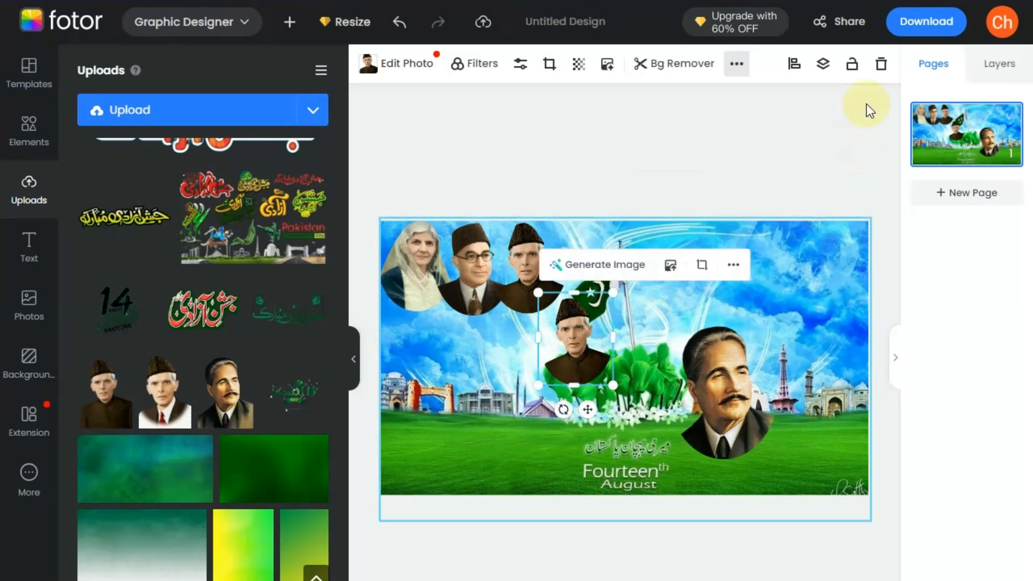
left_click(881, 64)
left_click(801, 133)
Duplicate the large portrait of the mustached man and place the copy beside the brown-coat portrait in the upper-left row
left_click(713, 439)
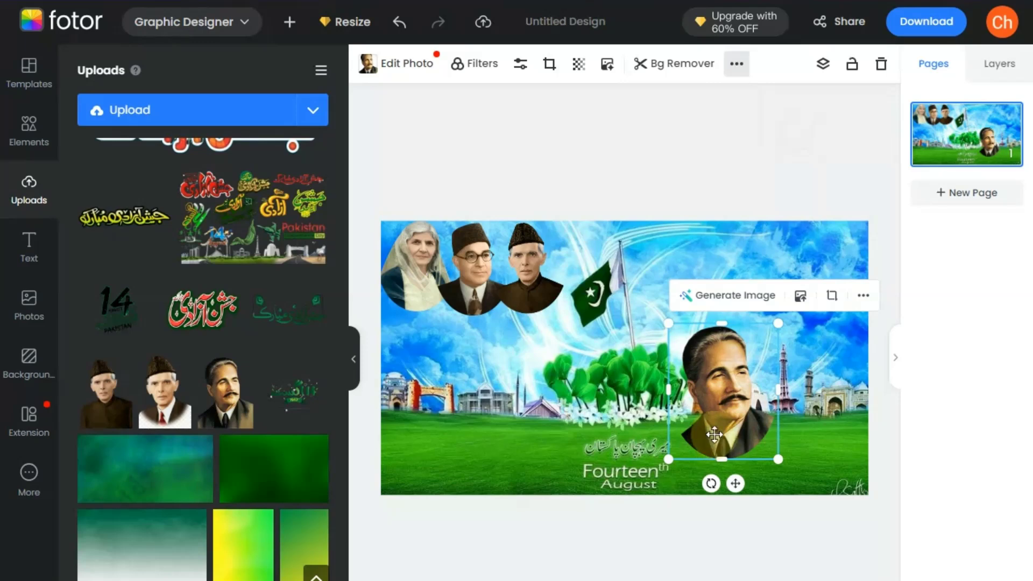
left_click(736, 62)
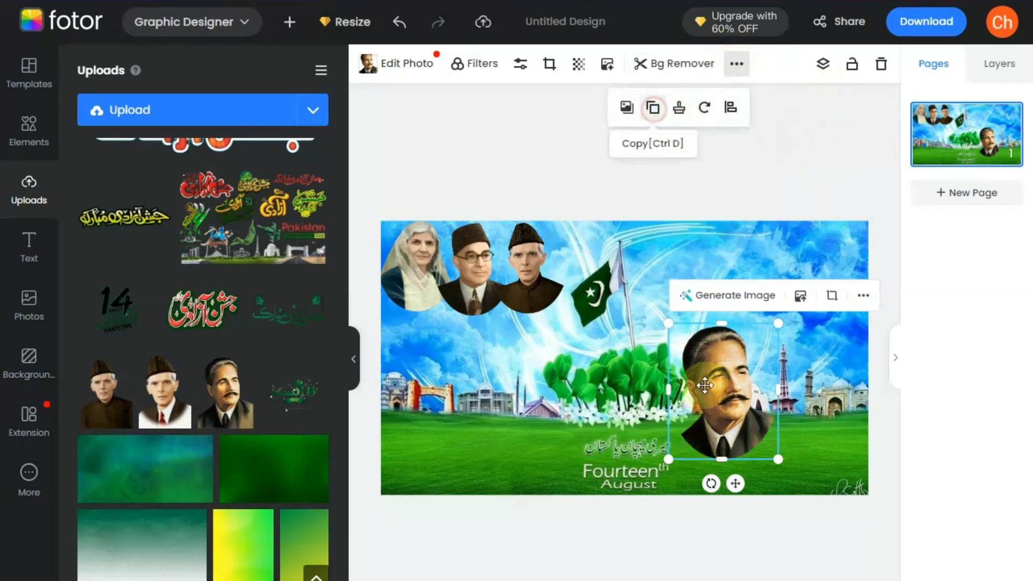
left_click(655, 108)
left_click_drag(726, 403, 612, 306)
left_click_drag(674, 381, 590, 293)
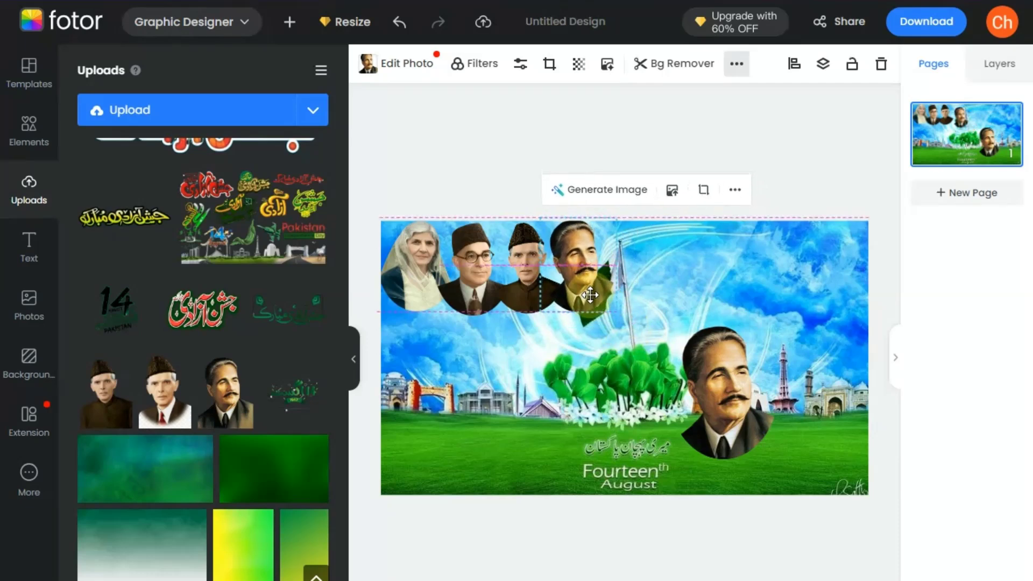
left_click_drag(590, 296, 594, 293)
Shrink the woman's, the bespectacled man's and the brown-coat portraits and line them up closely along the design's top edge
left_click(439, 277)
left_click_drag(453, 313, 426, 271)
left_click(477, 272)
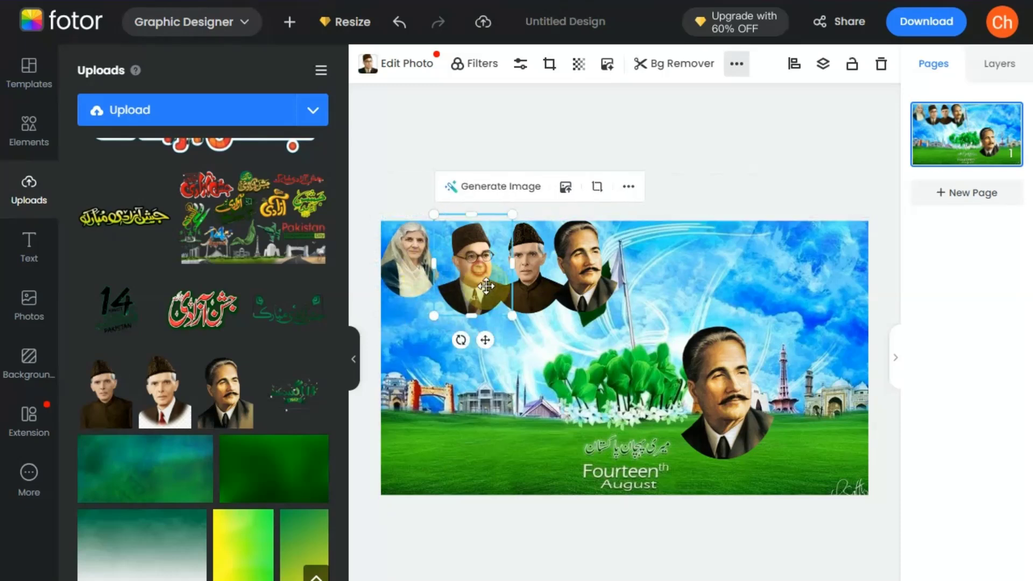
left_click_drag(512, 318, 479, 283)
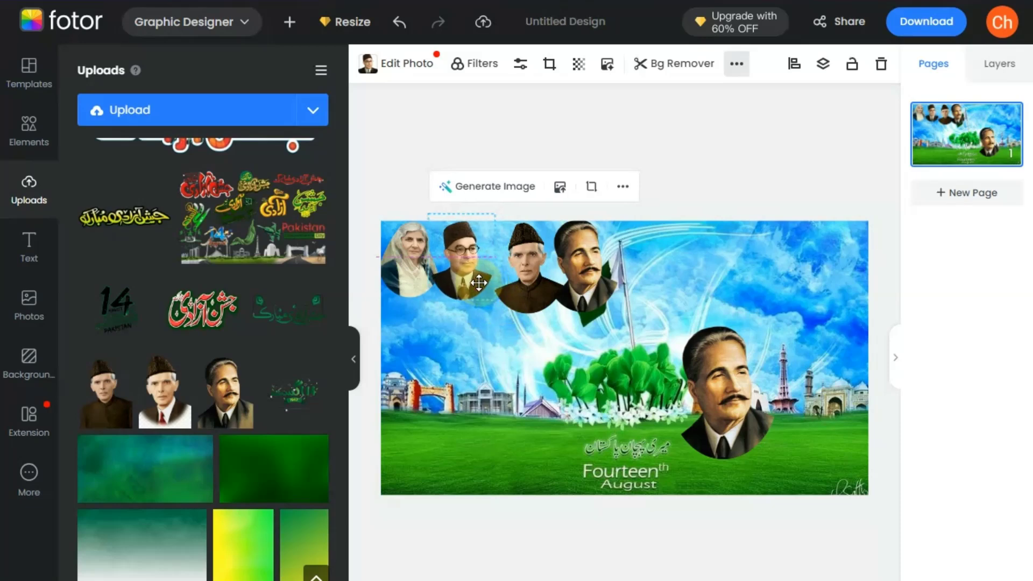
left_click(535, 287)
left_click_drag(566, 317, 524, 277)
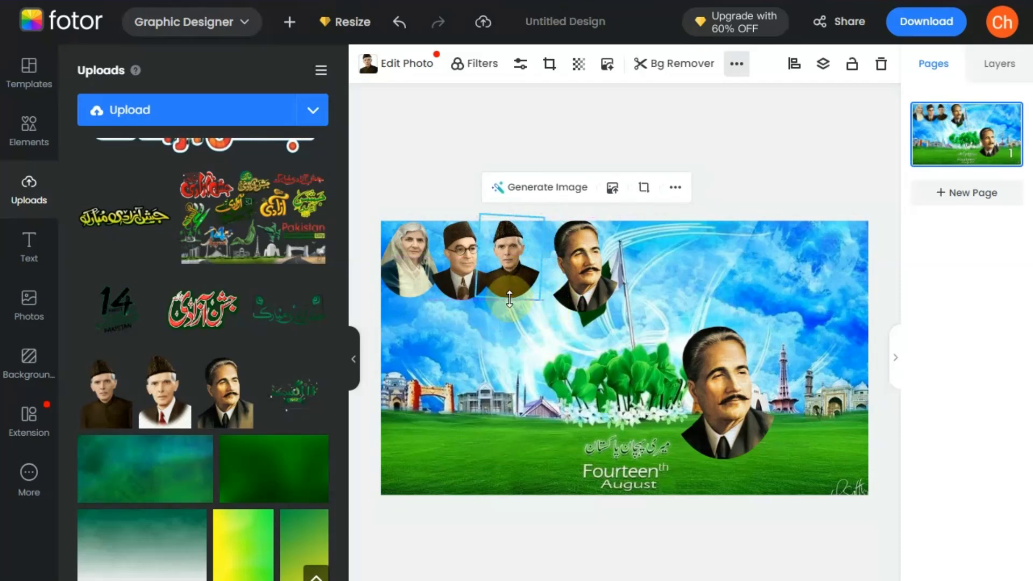
left_click(583, 263)
left_click(517, 264)
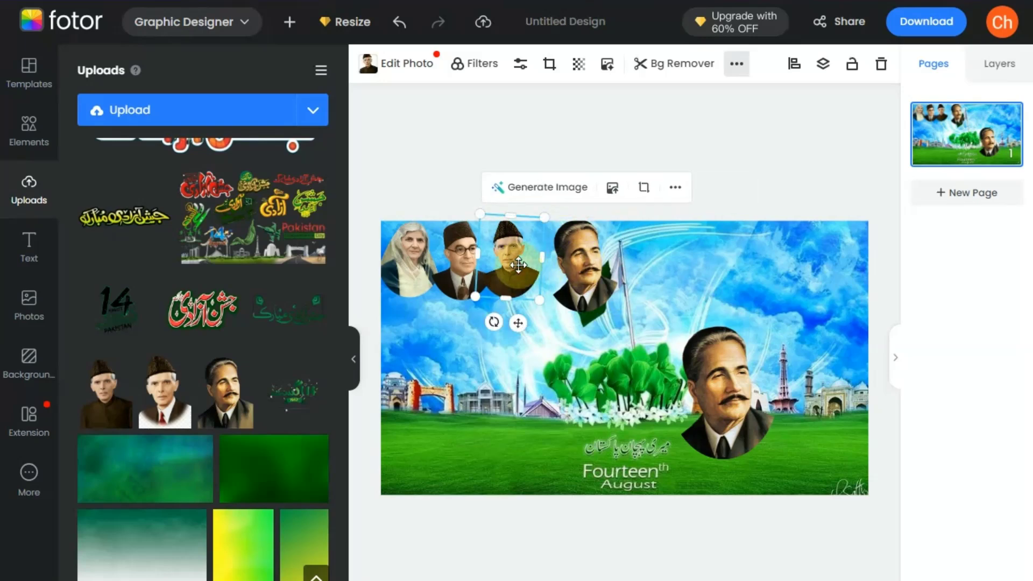
left_click_drag(517, 265, 518, 268)
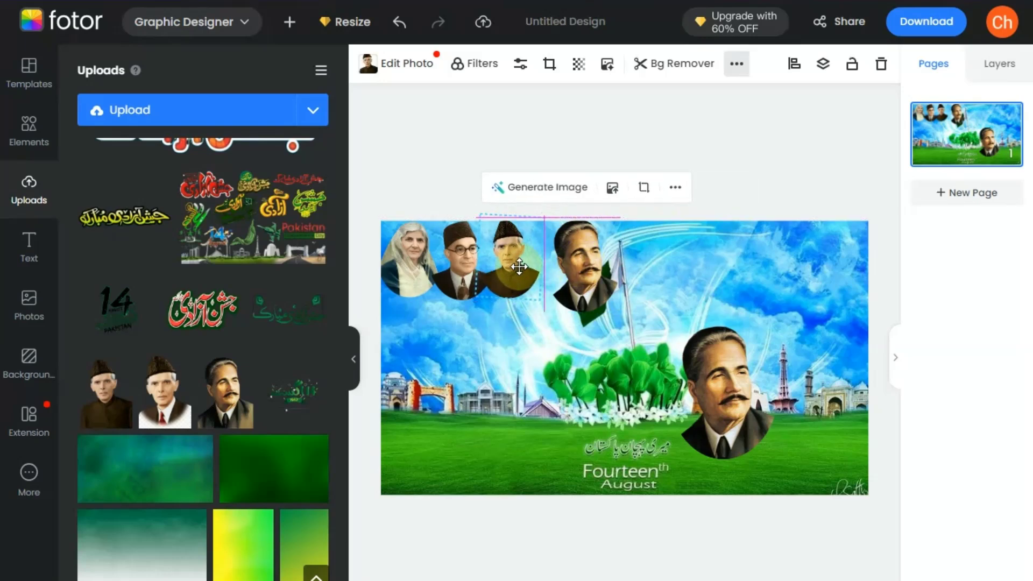
left_click(417, 269)
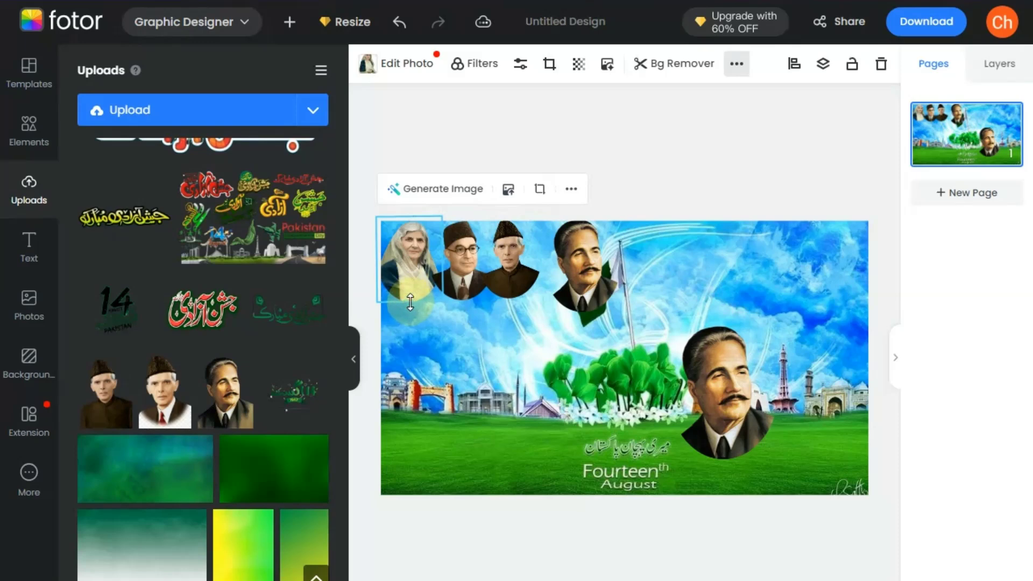
Shrink the mustached man's duplicate to match the row and align it directly beside the brown-coat portrait
left_click_drag(578, 264, 563, 263)
left_click_drag(603, 311, 594, 298)
left_click_drag(582, 289, 573, 291)
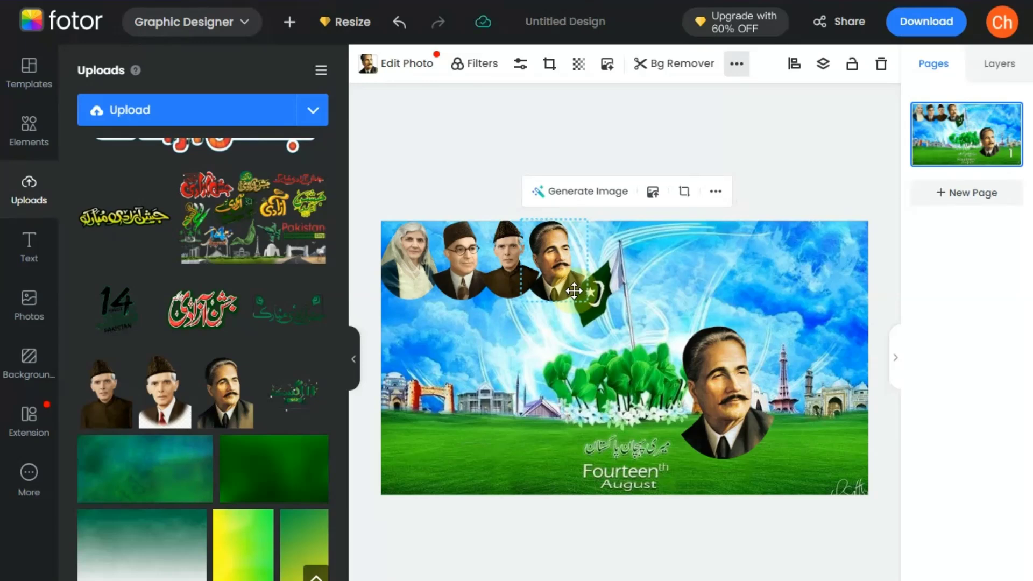
left_click(560, 292)
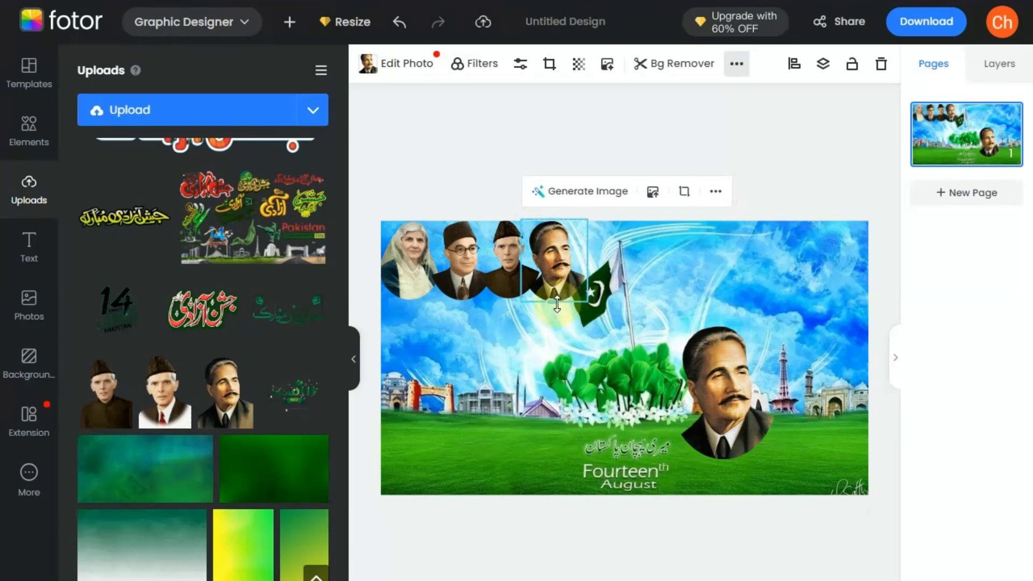
left_click_drag(588, 218, 583, 221)
left_click_drag(550, 253, 552, 249)
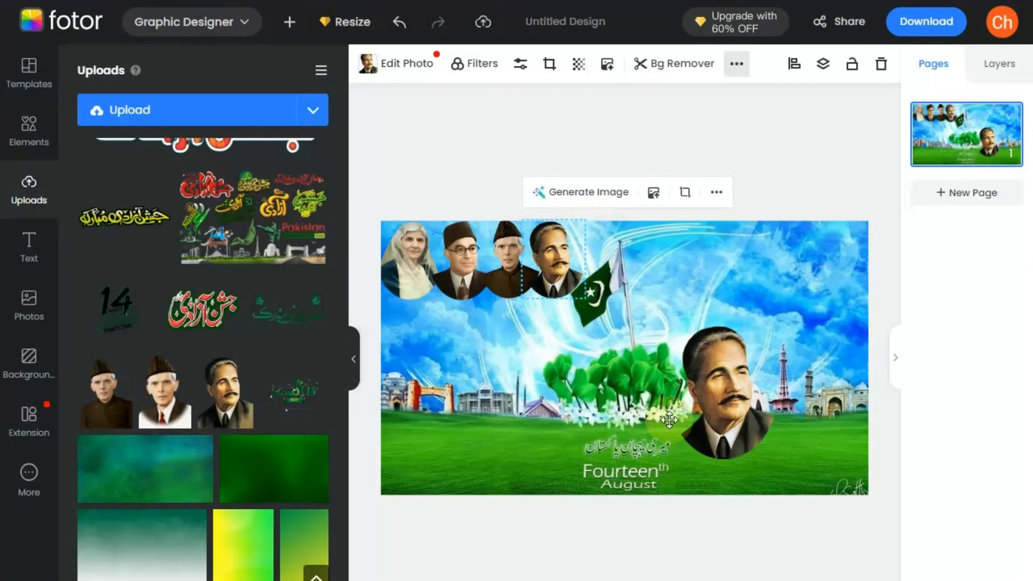
Delete the leftover large portrait of the mustached man over the grass
left_click(730, 427)
left_click(881, 64)
left_click(828, 107)
left_click(616, 154)
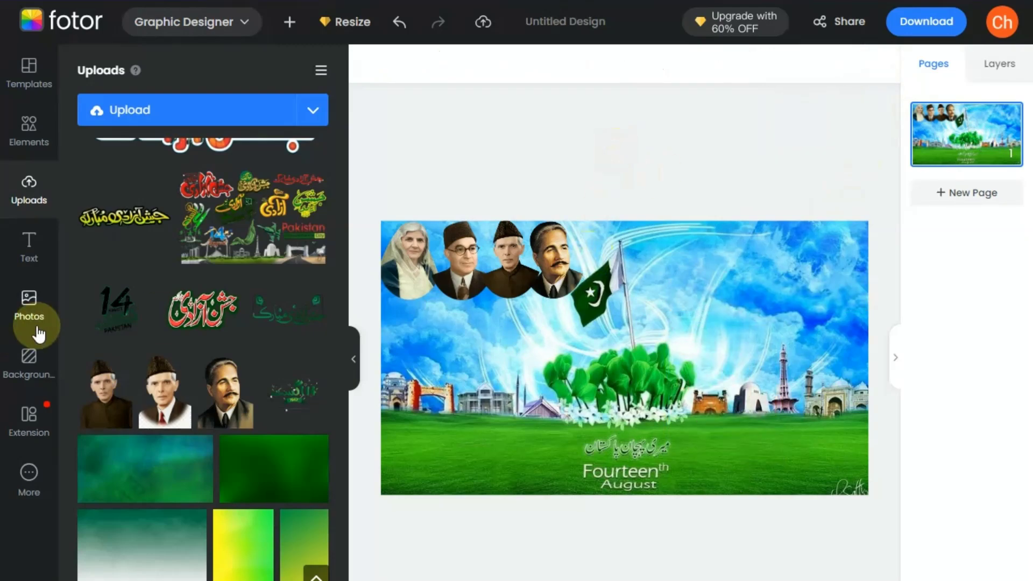
Add the red Urdu Independence Day calligraphy with the green outline from the uploads, position it large in the design's upper-right area, and lock it
scroll(341, 357, "up", 10)
scroll(217, 504, "down", 6)
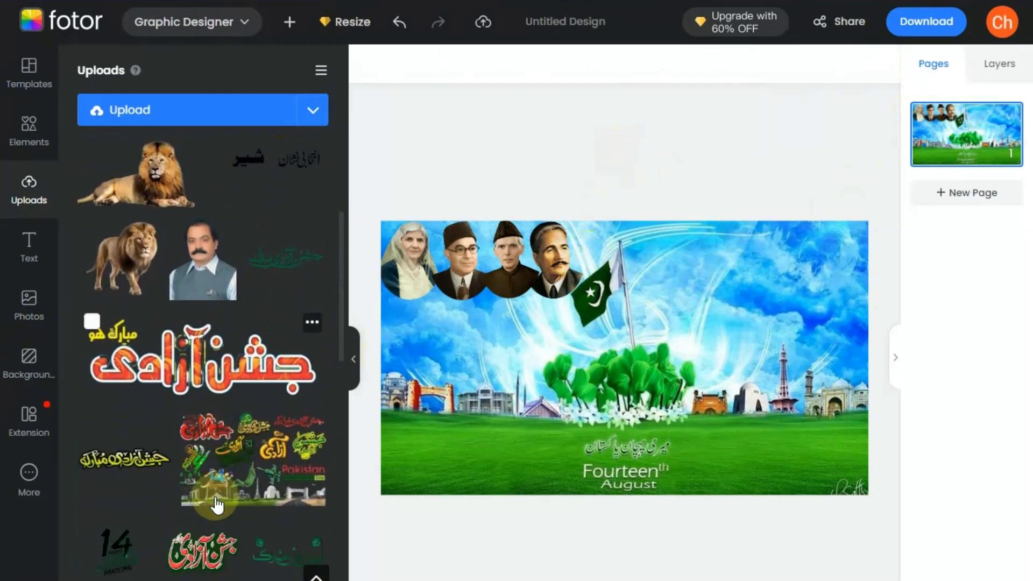
left_click(216, 417)
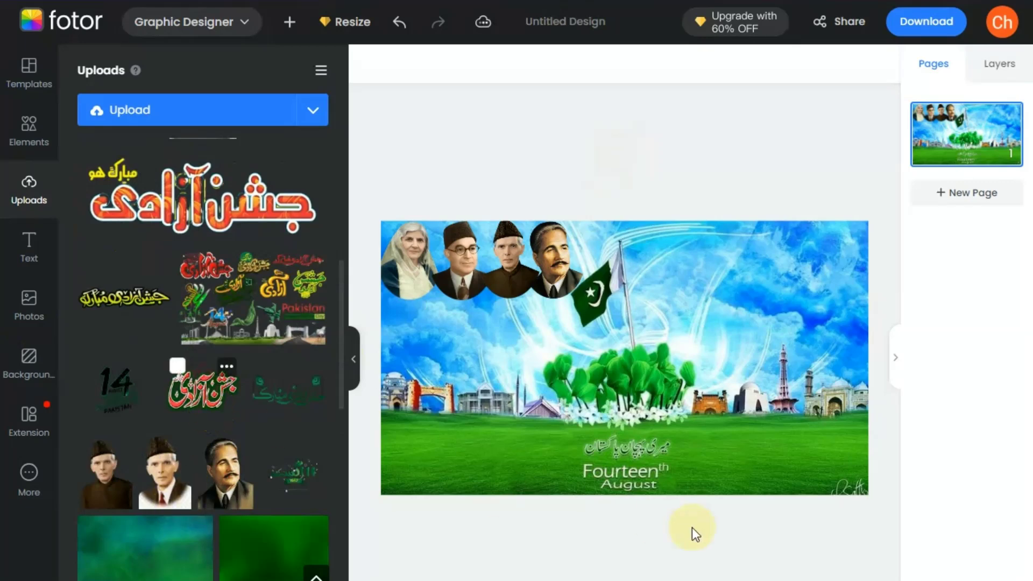
left_click_drag(735, 249, 749, 234)
left_click_drag(650, 354, 777, 295)
left_click_drag(642, 407, 633, 419)
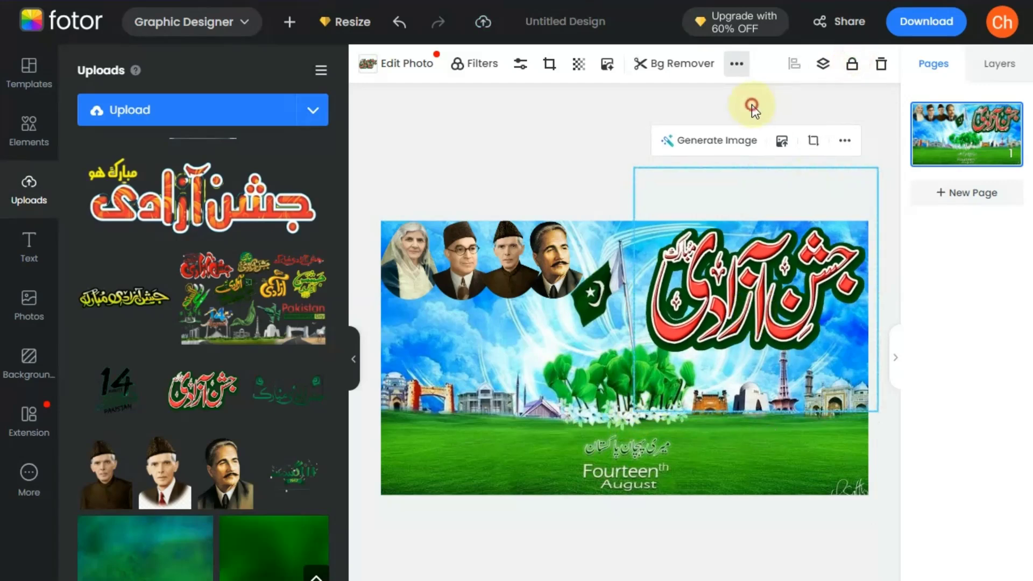
left_click(425, 161)
Apply the drop-shadow image style to the red calligraphy and set the shadow colour to a custom yellow
left_click(735, 281)
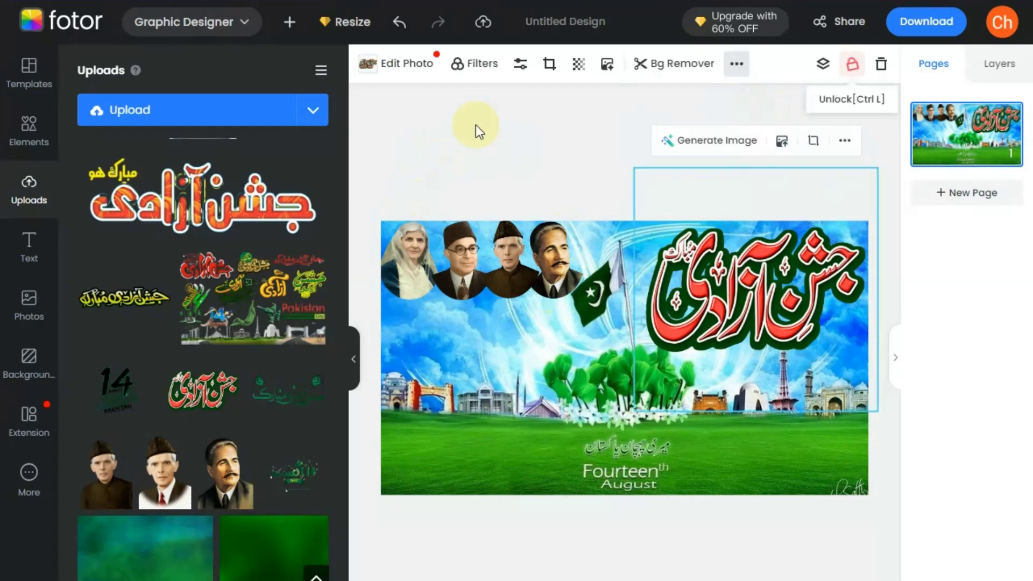
left_click(404, 68)
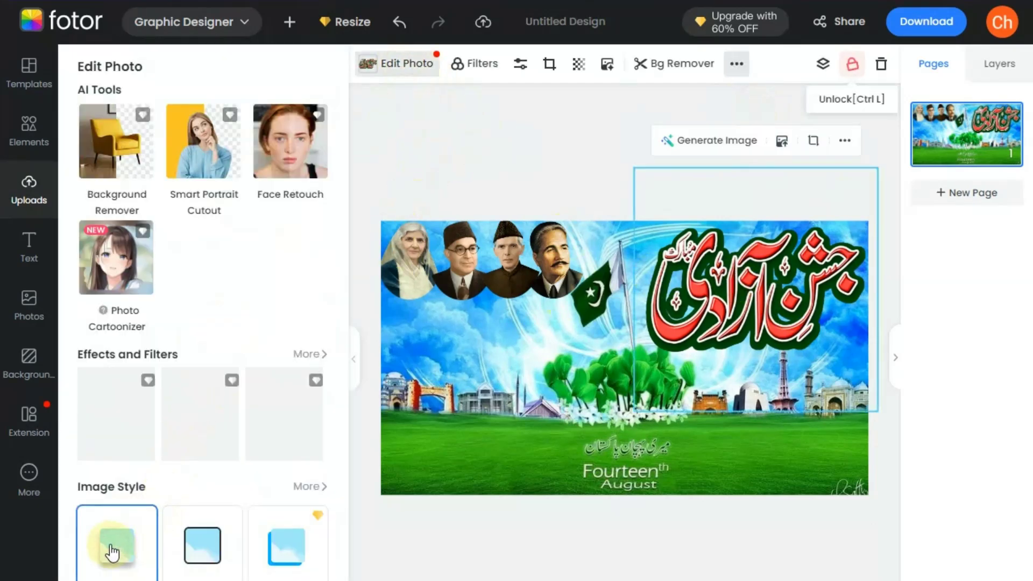
scroll(202, 323, "down", 1)
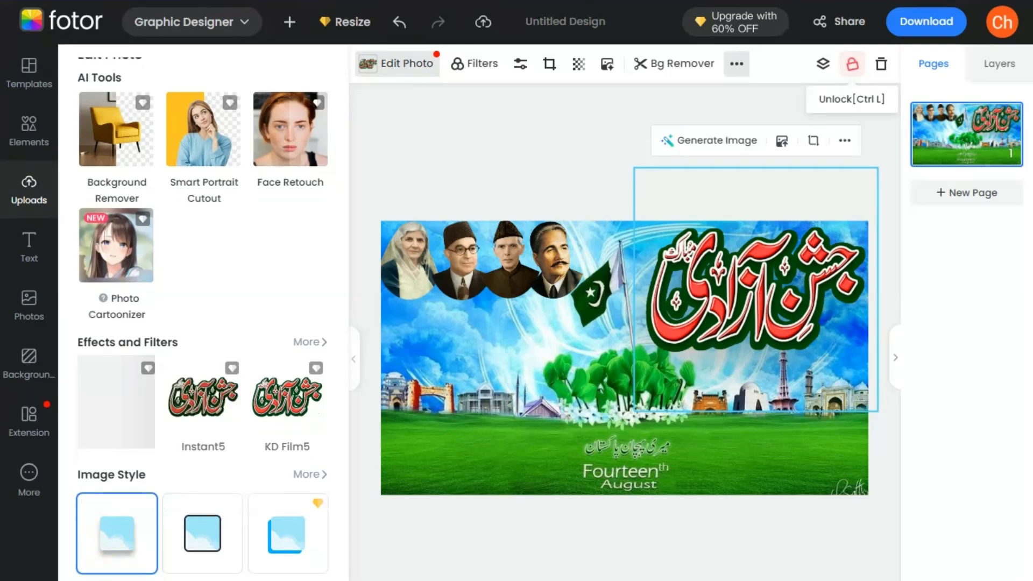
scroll(124, 400, "down", 3)
left_click(124, 401)
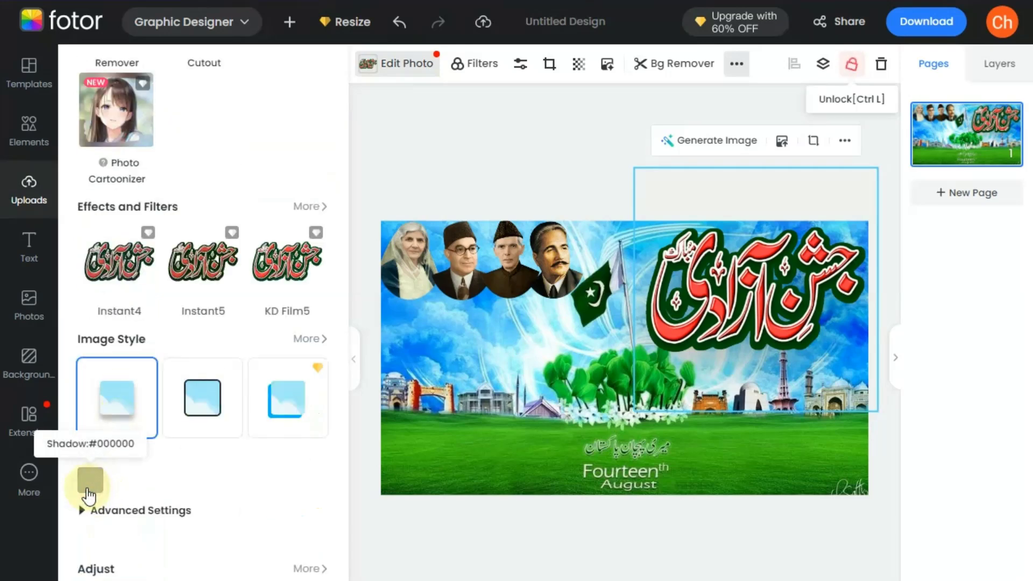
left_click(92, 486)
scroll(149, 323, "down", 2)
left_click(164, 368)
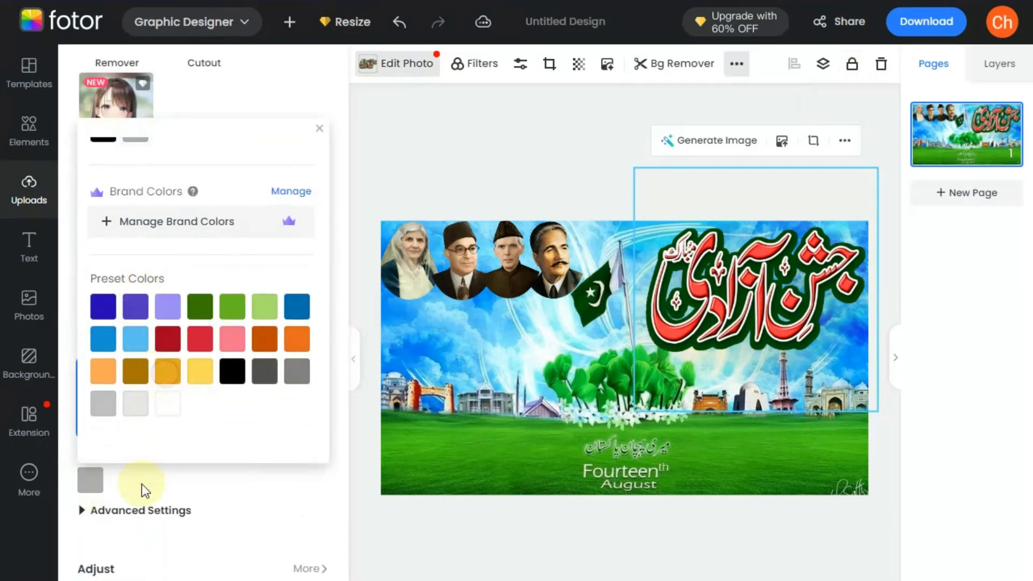
scroll(117, 275, "up", 3)
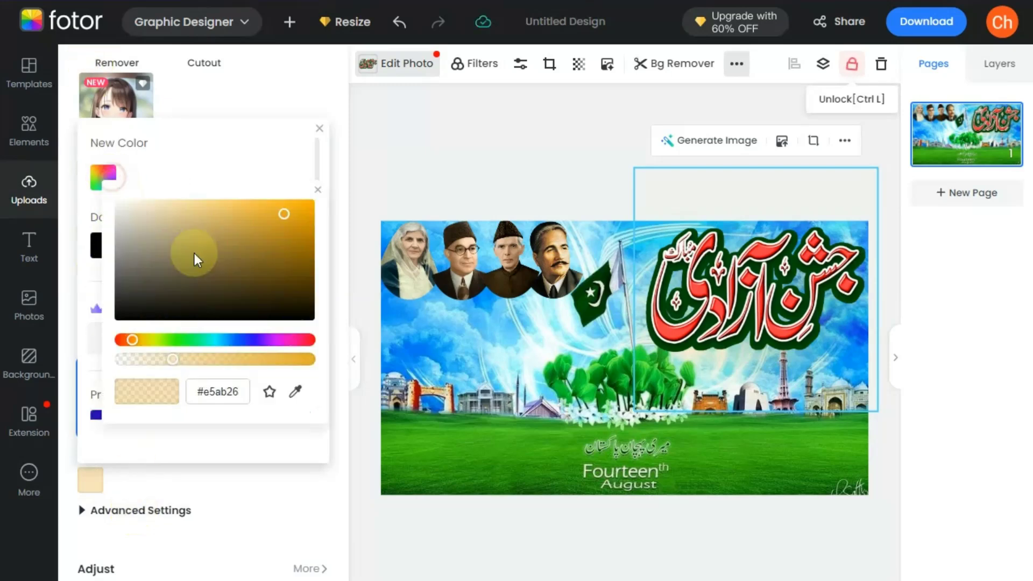
left_click_drag(134, 342, 145, 342)
Set the calligraphy shadow's transparency to 100, blur to 31 and distance to 9
left_click(139, 513)
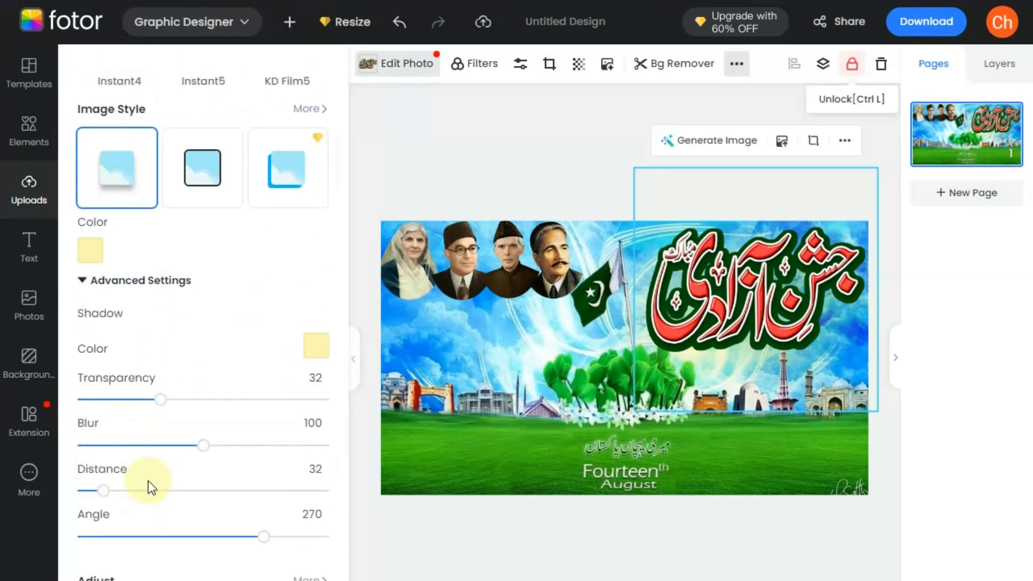
left_click_drag(324, 396, 331, 396)
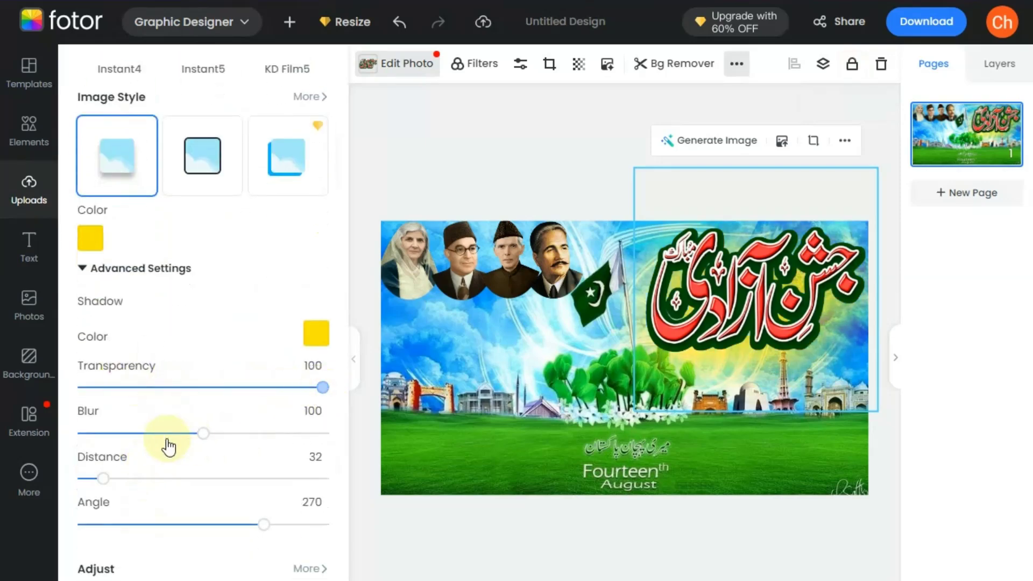
key("ctrl+l")
left_click_drag(203, 431, 121, 433)
left_click_drag(104, 477, 92, 484)
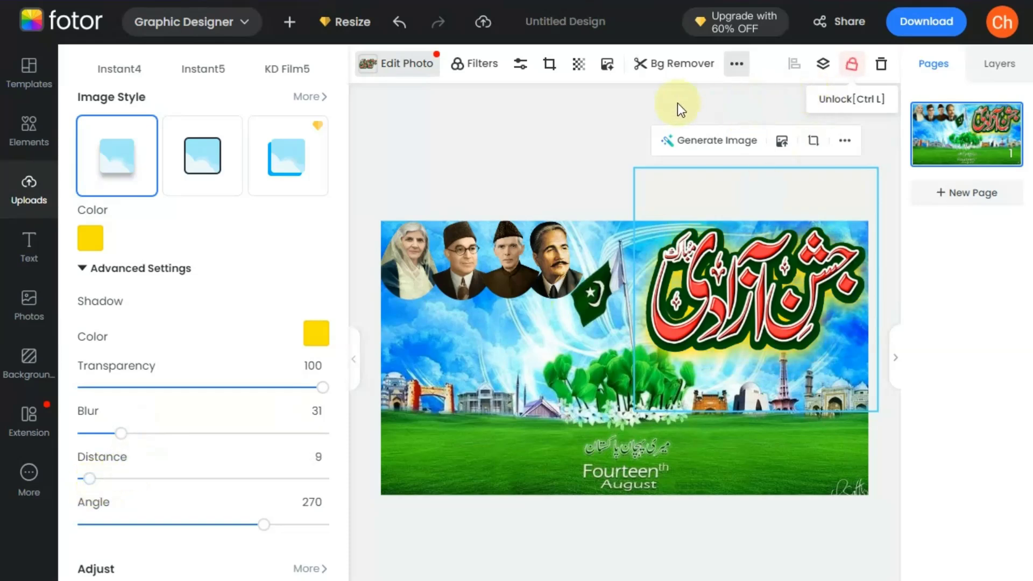
left_click(516, 164)
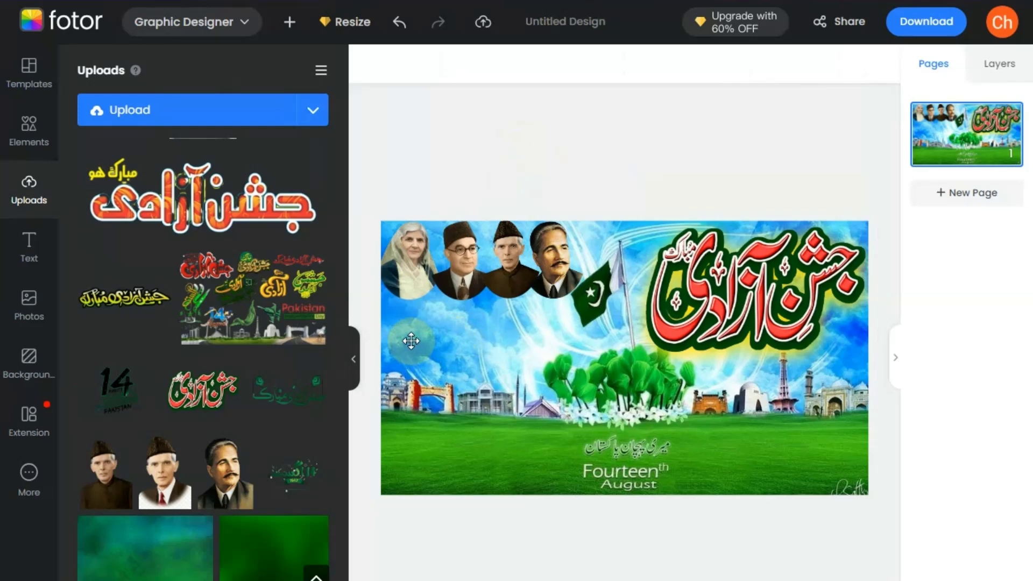
double_click(413, 257)
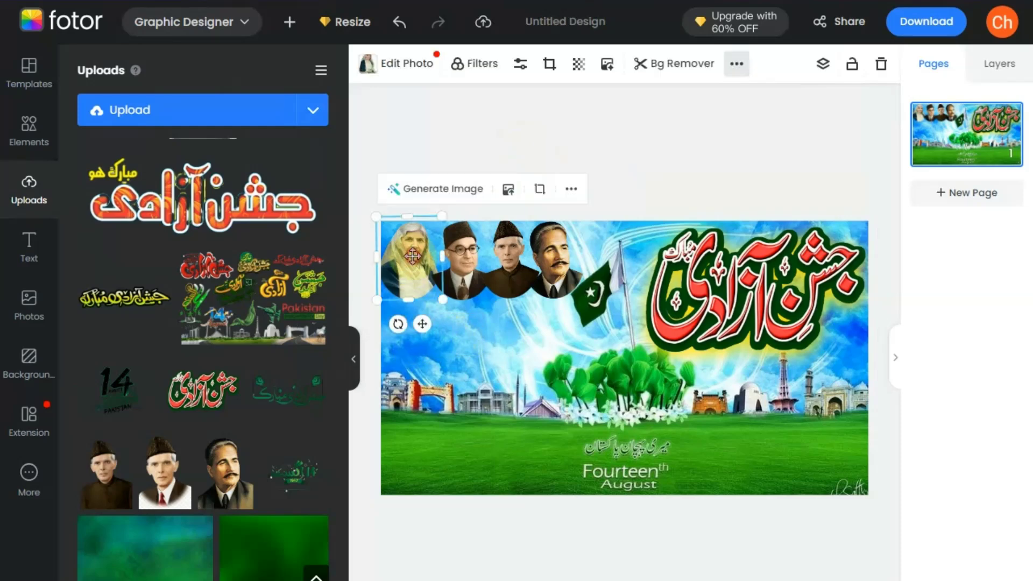
mouse_move(456, 339)
left_mouse_down()
mouse_move(475, 365)
mouse_move(452, 337)
left_mouse_up()
left_click(531, 359)
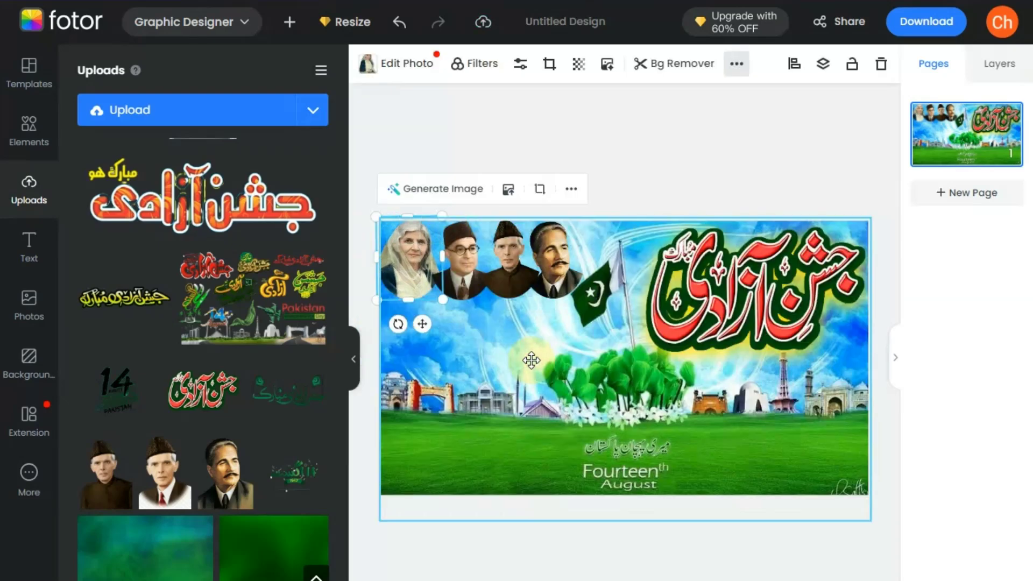
left_click(531, 360)
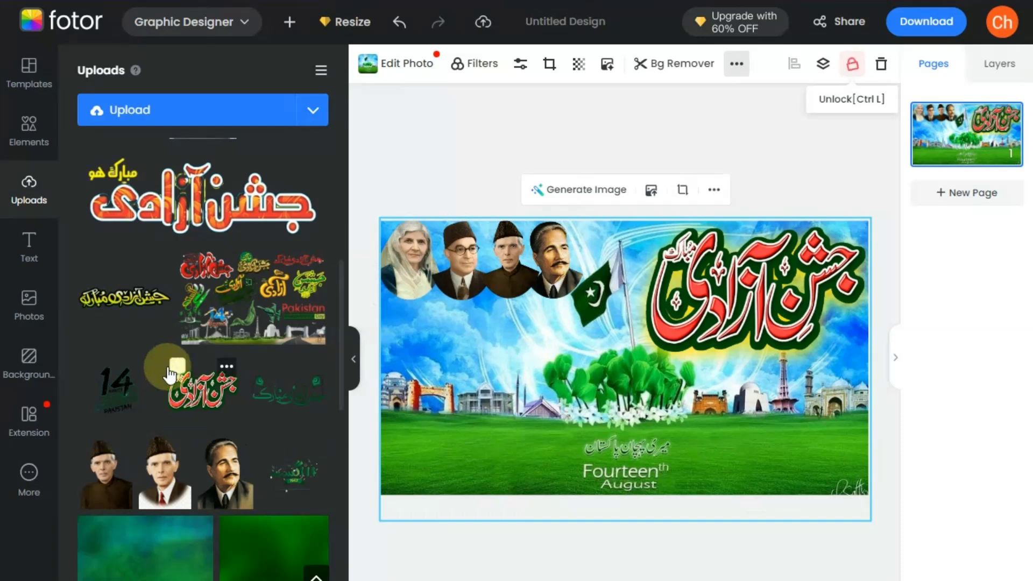
Add the black Urdu slogan image from the uploads and crop its height down to the Urdu text line
scroll(167, 366, "up", 6)
scroll(170, 374, "up", 2)
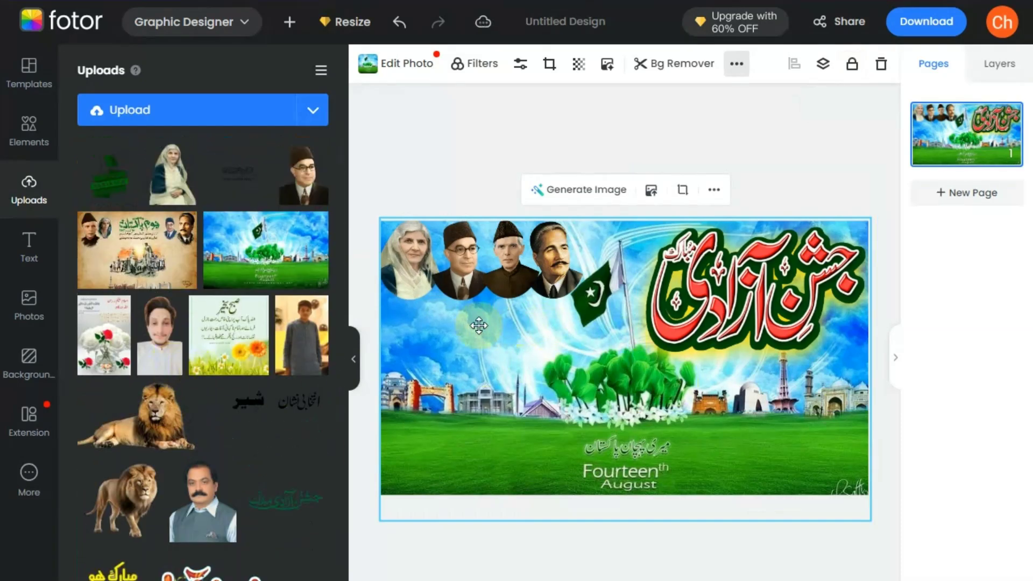
scroll(240, 492, "down", 5)
scroll(226, 484, "up", 5)
left_click(257, 199)
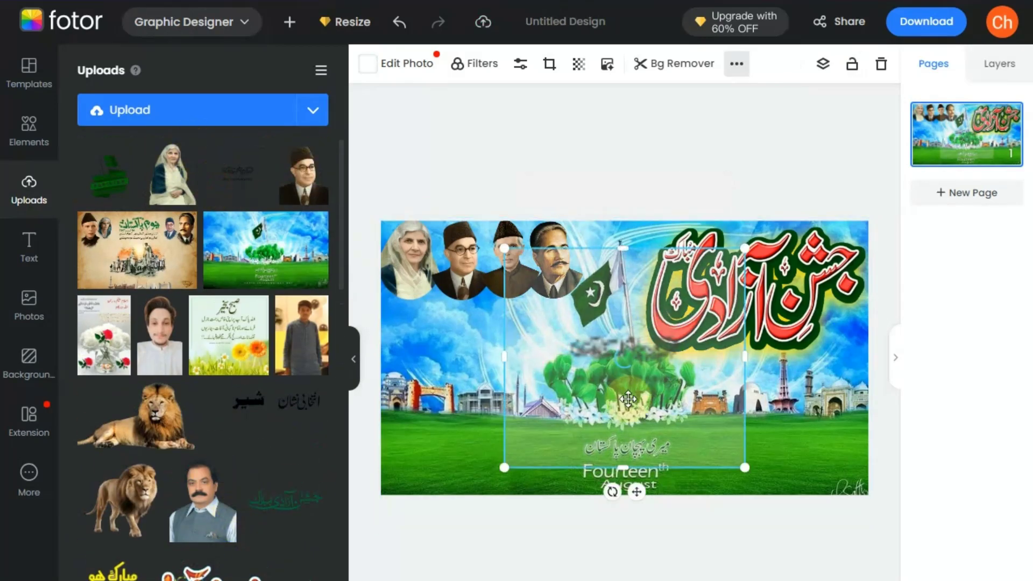
left_click_drag(622, 465, 629, 371)
left_click_drag(623, 248, 448, 318)
Enlarge the black Urdu slogan and position it directly beneath the row of portraits
left_click_drag(584, 304, 805, 259)
left_click_drag(582, 332, 557, 338)
left_click_drag(724, 283, 688, 298)
left_click_drag(541, 318, 546, 313)
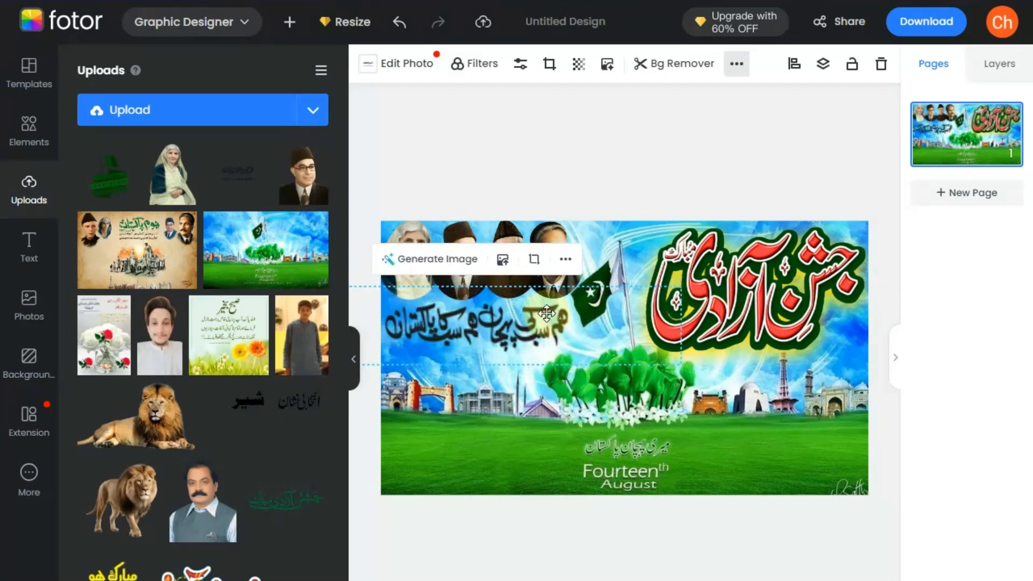
left_click_drag(546, 313, 545, 315)
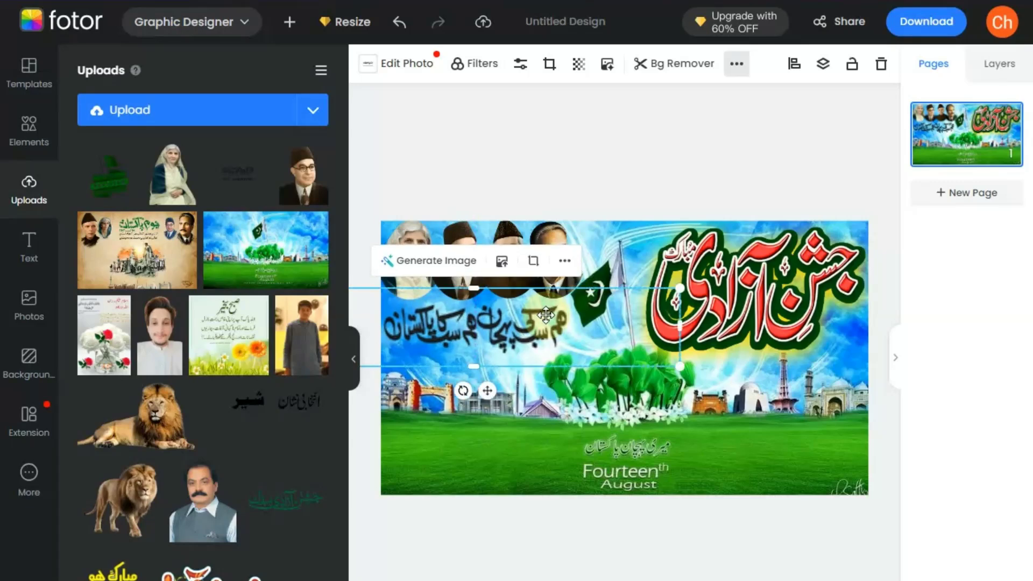
Apply the drop-shadow image style to the black Urdu slogan and set its shadow colour to yellow #ffe300
left_click(403, 65)
left_click(104, 558)
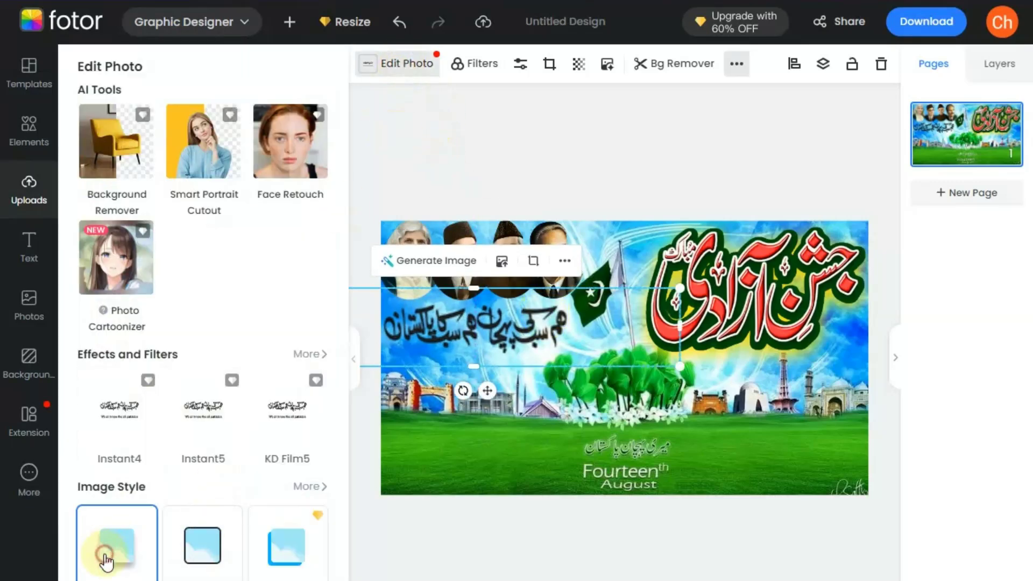
scroll(109, 554, "down", 5)
left_click(89, 385)
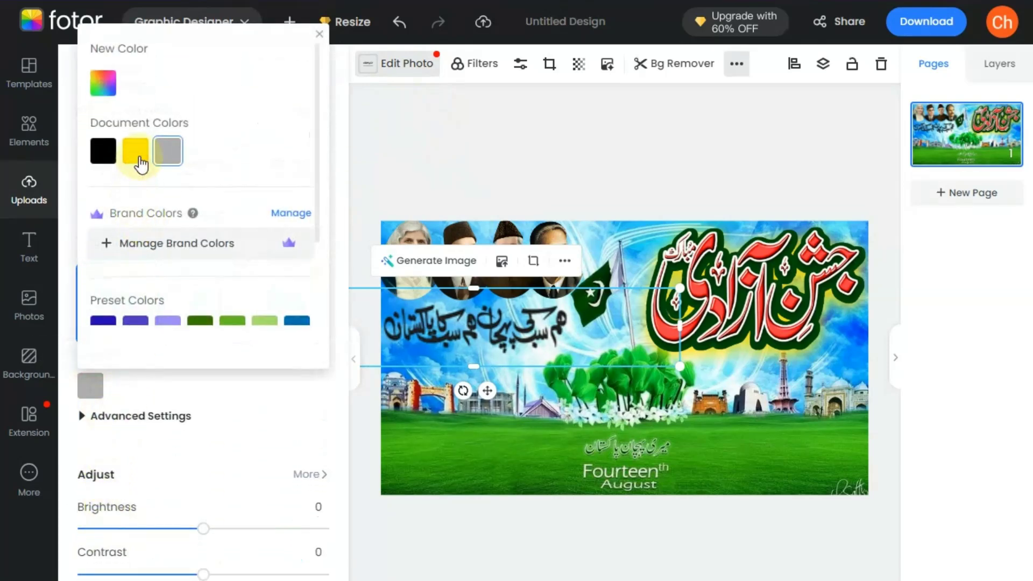
left_click(141, 164)
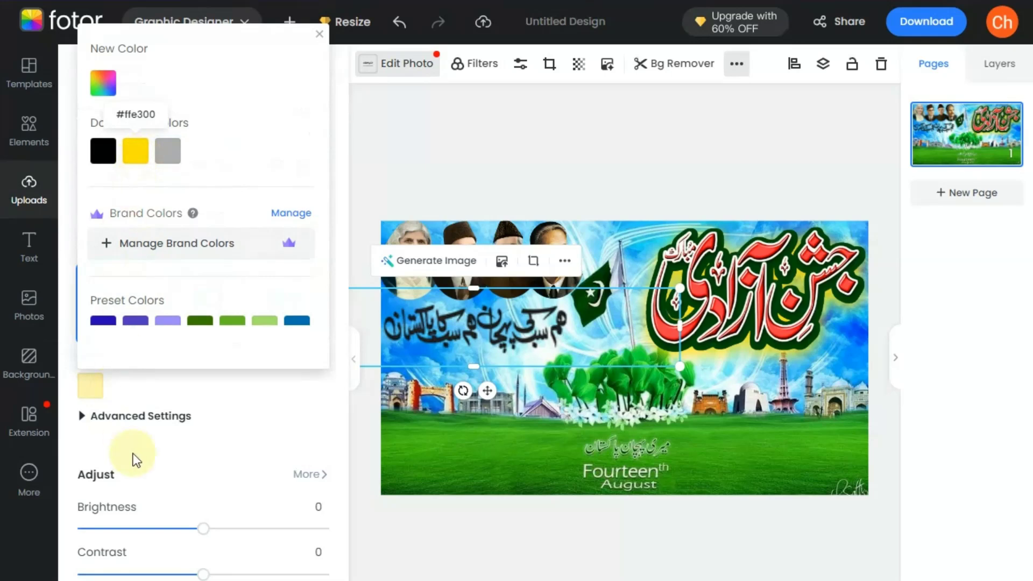
Set the slogan shadow's transparency to 100, blur to 1 and distance to 1
left_click(144, 416)
left_click_drag(157, 377, 337, 383)
left_click_drag(205, 425, 85, 430)
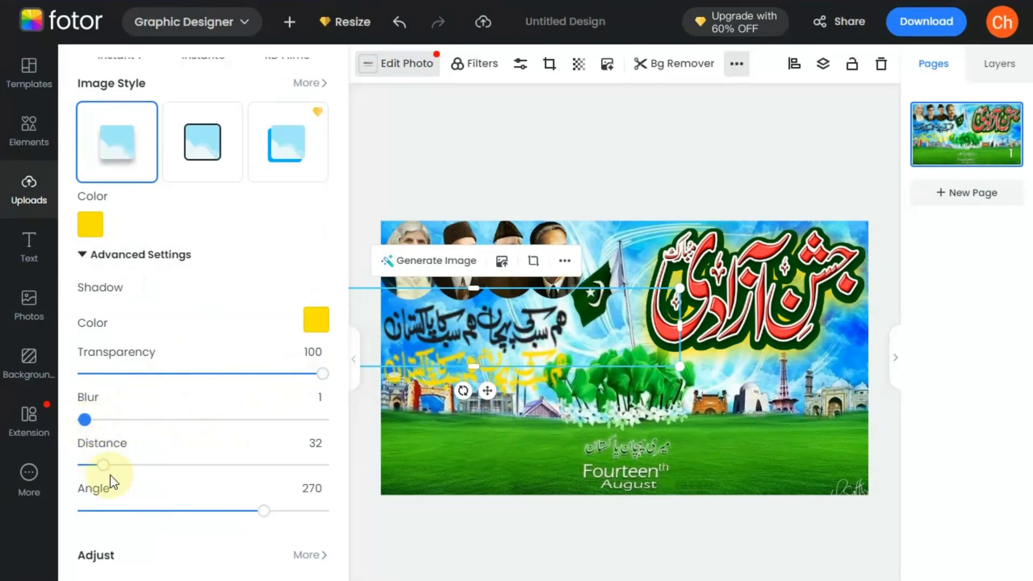
left_click_drag(102, 465, 84, 466)
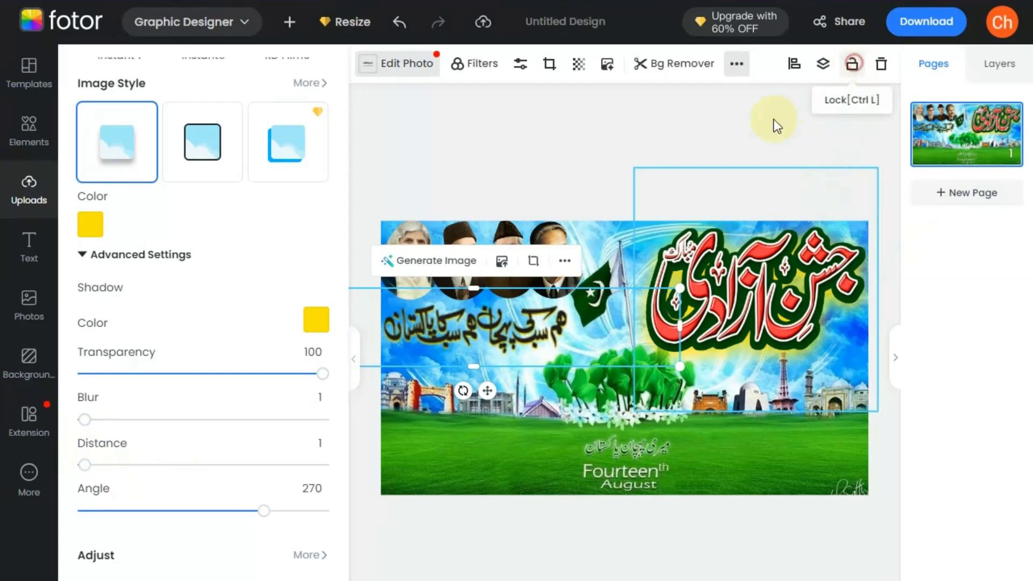
left_click(684, 127)
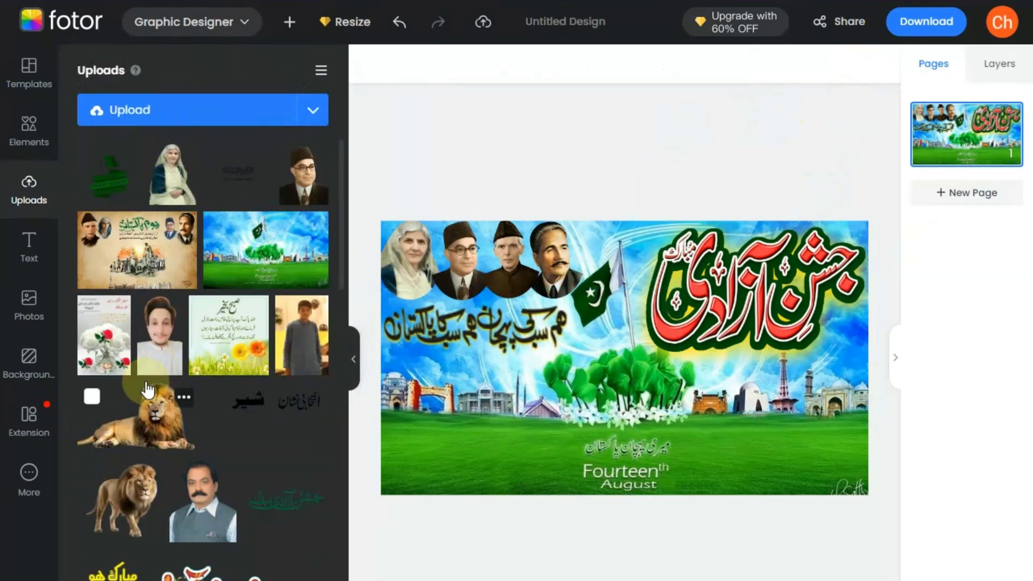
Add a rounded-square image frame over the grass, duplicate it four times and spread the copies in a row along the banner's lower edge
left_click(19, 137)
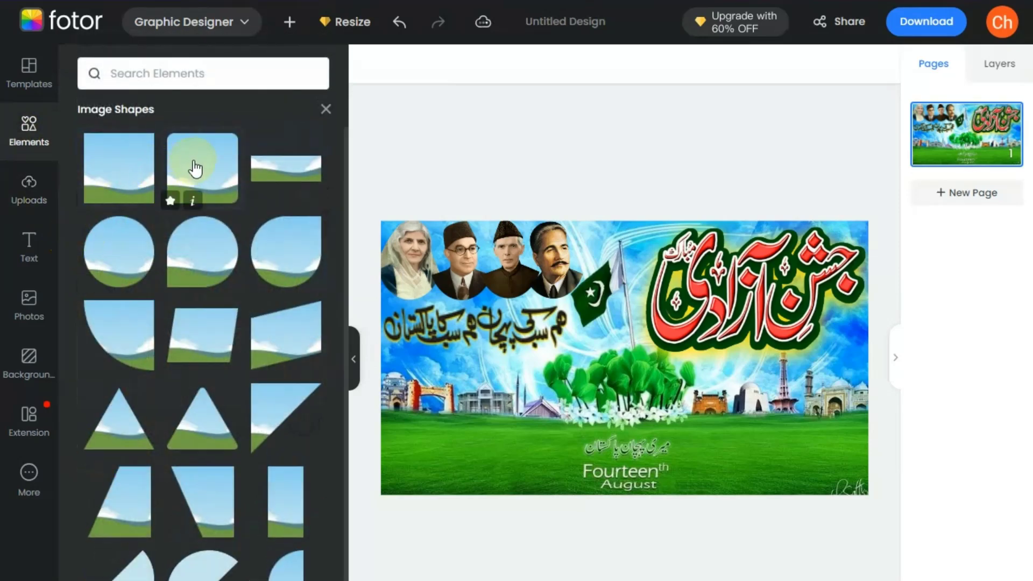
left_click(172, 173)
left_click_drag(678, 358, 704, 431)
left_click(706, 64)
left_click(707, 64)
left_click(706, 64)
left_click(706, 64)
left_click_drag(720, 477, 810, 472)
left_click(852, 64)
Shift the fourth, third and second image frames sideways to even out the gaps in the row
left_click(710, 454)
left_click(727, 446)
left_click_drag(728, 446, 734, 447)
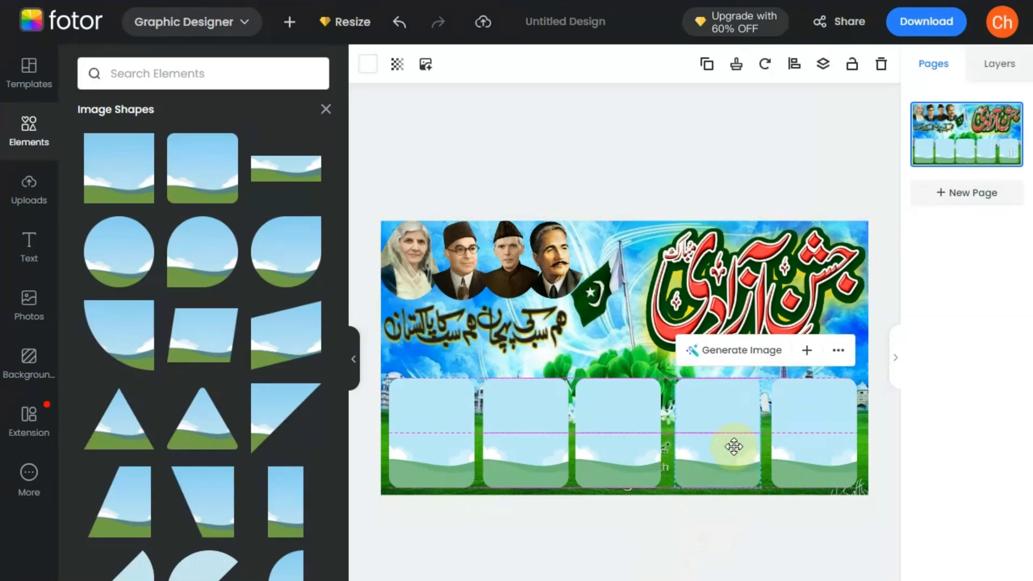
left_click(622, 447)
left_click_drag(622, 447, 625, 447)
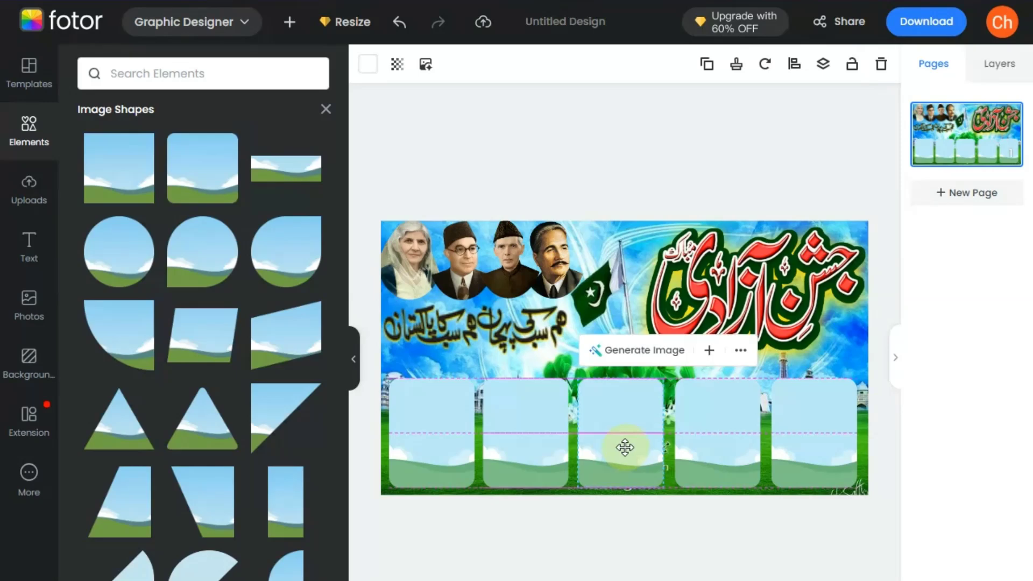
left_click_drag(624, 448, 627, 447)
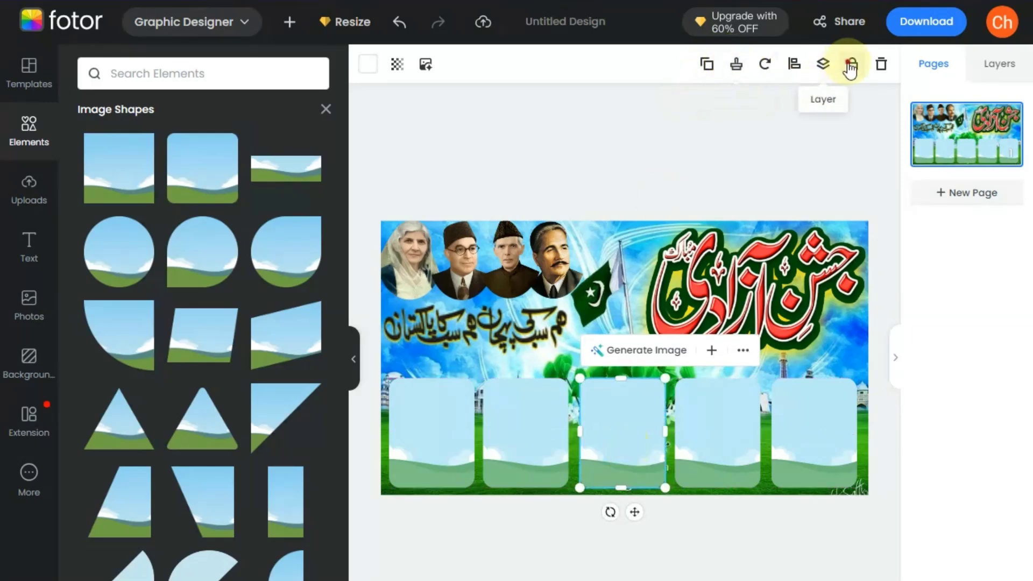
left_click(538, 450)
left_click_drag(502, 452, 529, 441)
left_click(399, 445)
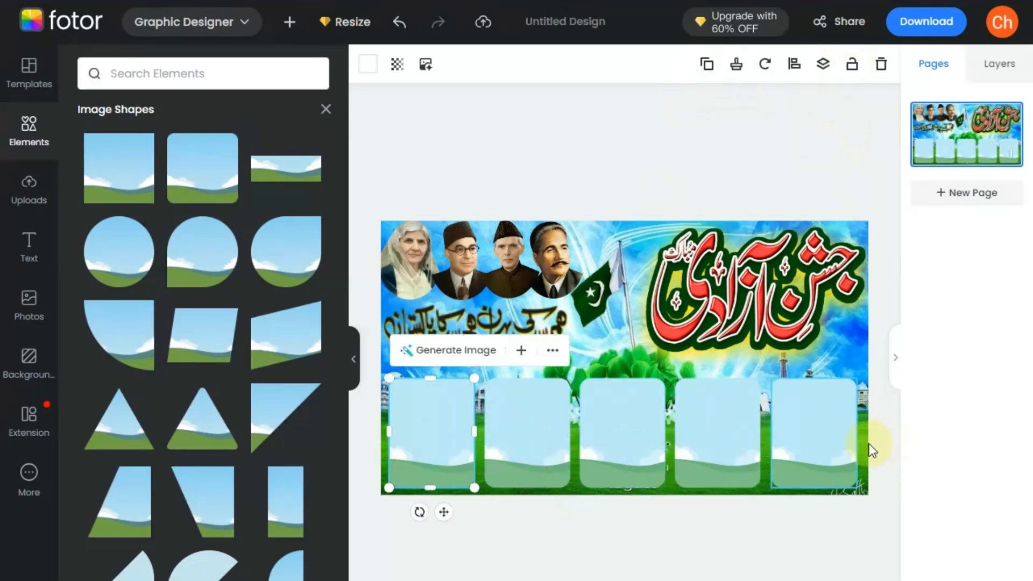
Nudge the fourth and third image frames slightly to the right, keeping them aligned with the row
left_click(727, 447)
left_click(852, 64)
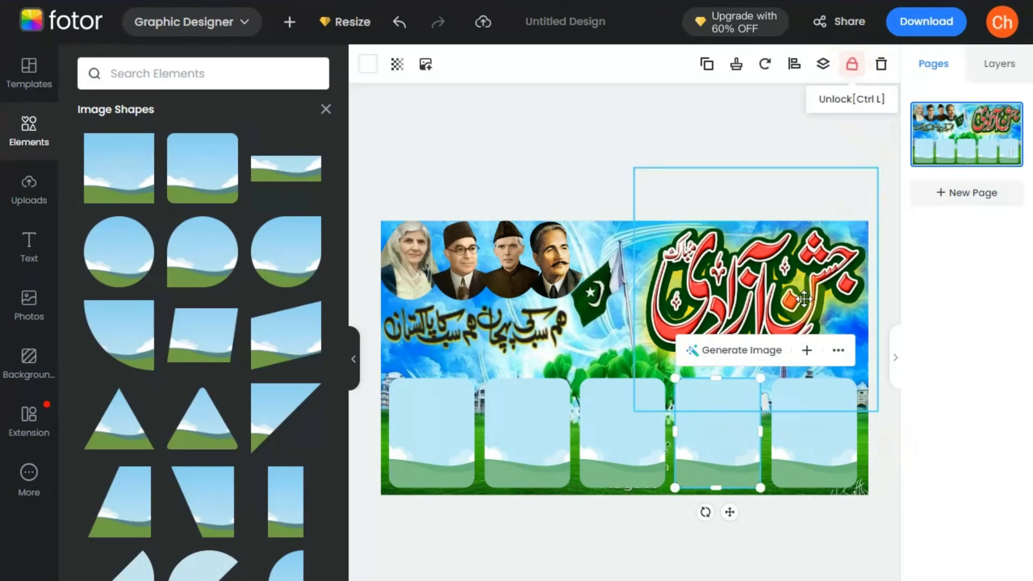
key("Right")
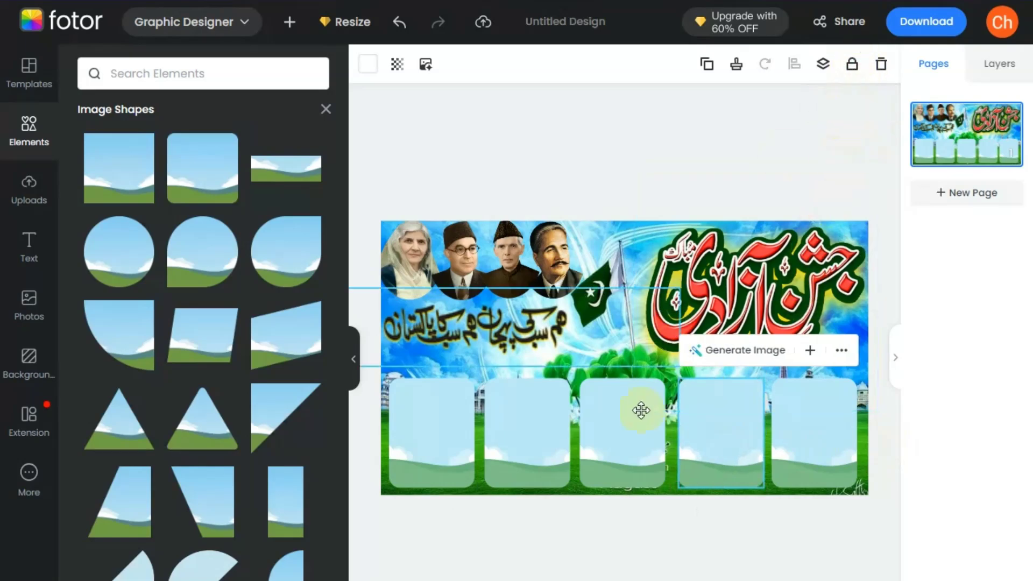
left_click(647, 395)
left_click(857, 69)
key("Right")
key("Right")
key("Right")
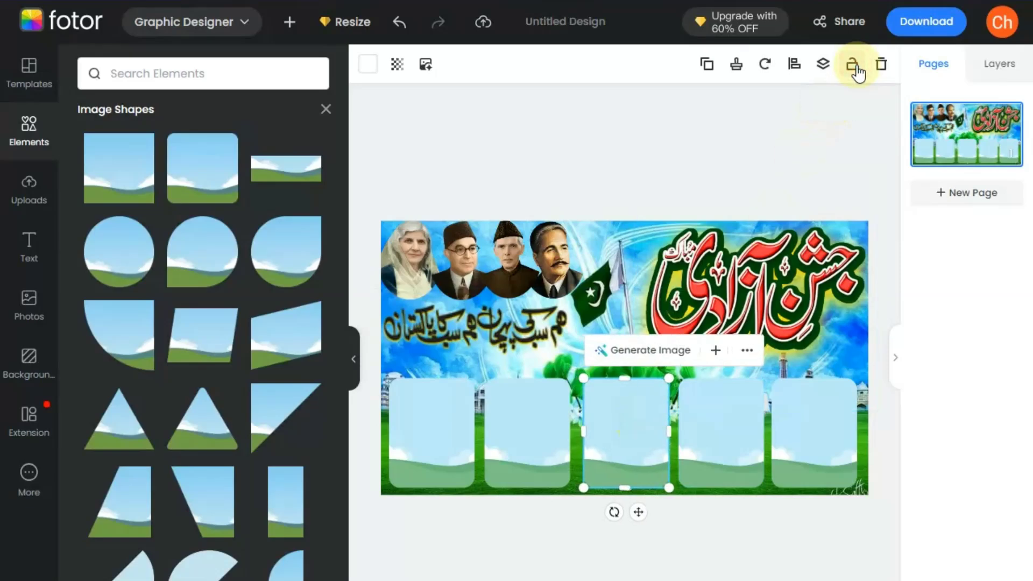
Nudge the second and first image frames slightly to the right to match the row's spacing, and lock the first frame
left_click(536, 446)
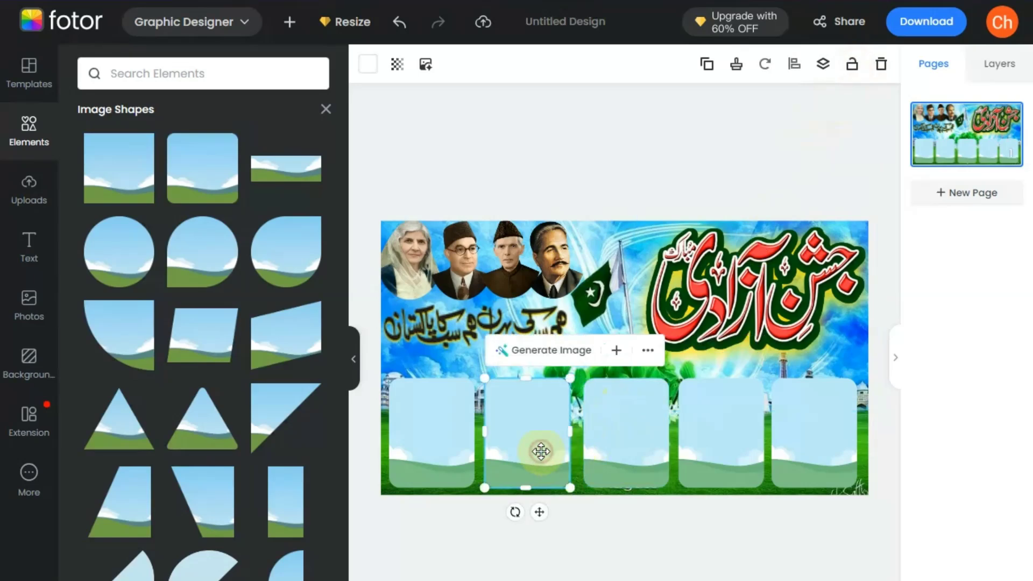
key("Right")
key("Right")
key("Right")
key("Right")
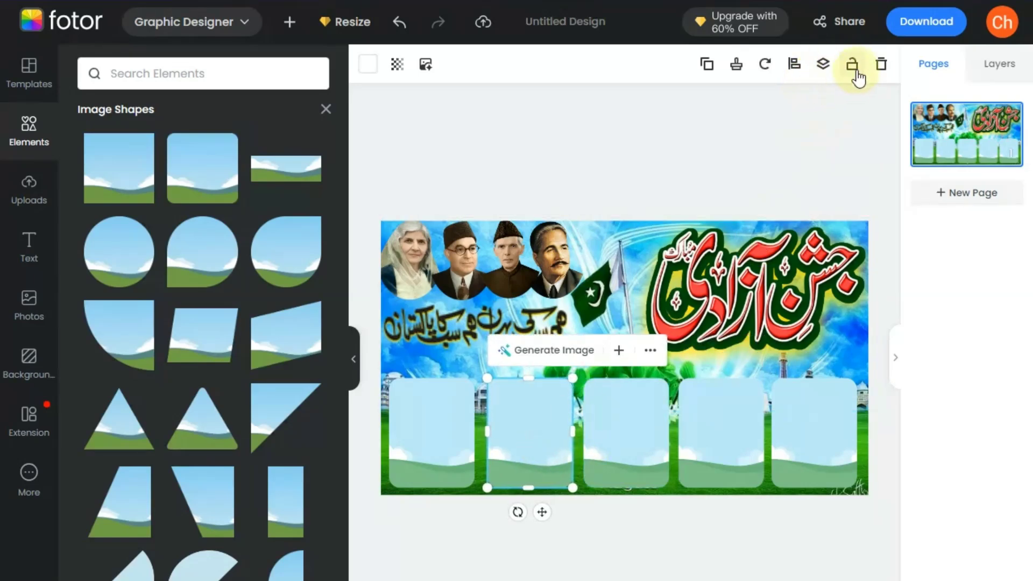
left_click(421, 424)
key("Right")
key("Right")
key("Right")
key("Right")
key("Right")
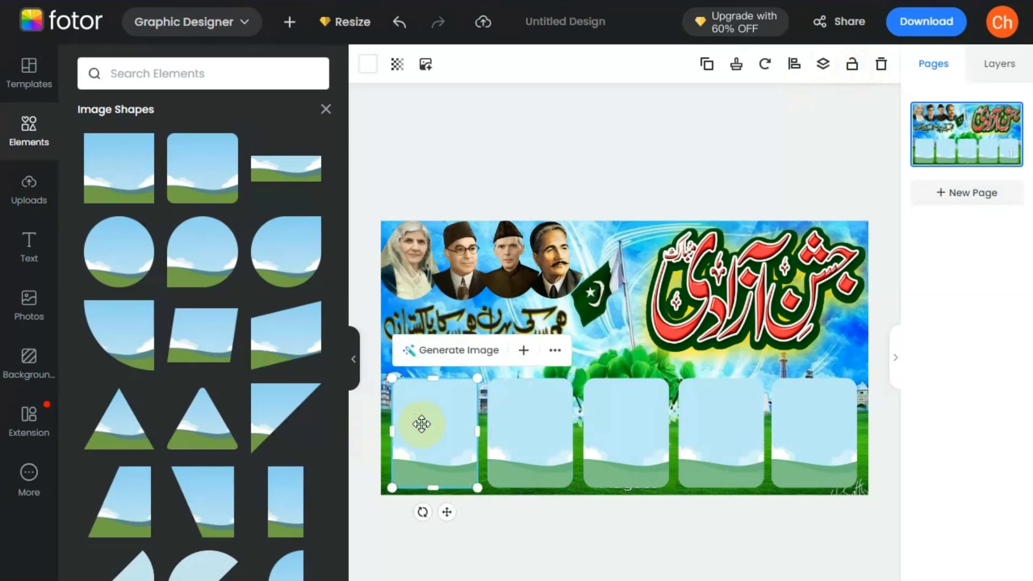
left_click(852, 65)
Unlock the fourth, third and fifth image frames and fine-tune their horizontal positions so all gaps are equal
left_click(749, 460)
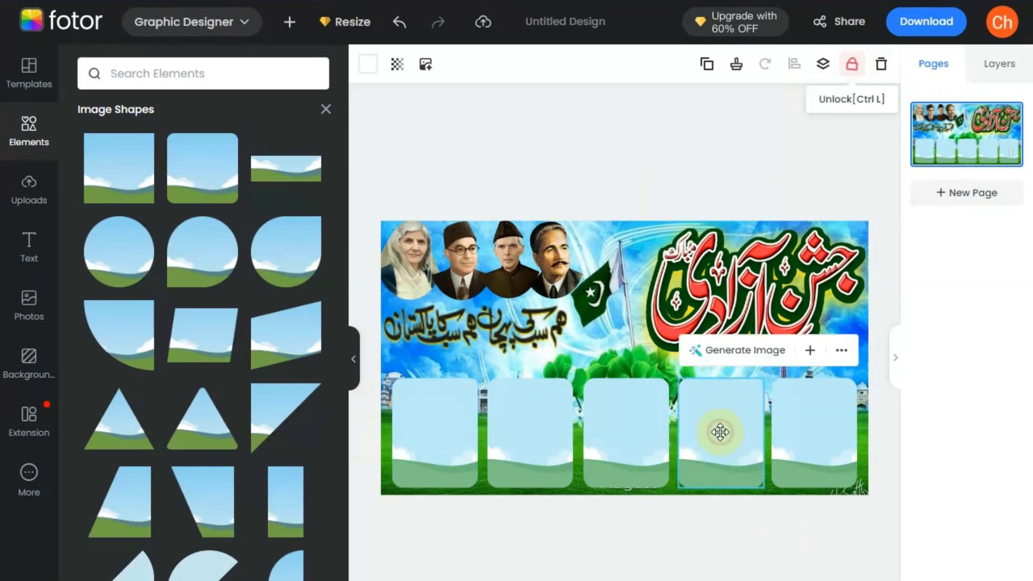
left_click(853, 66)
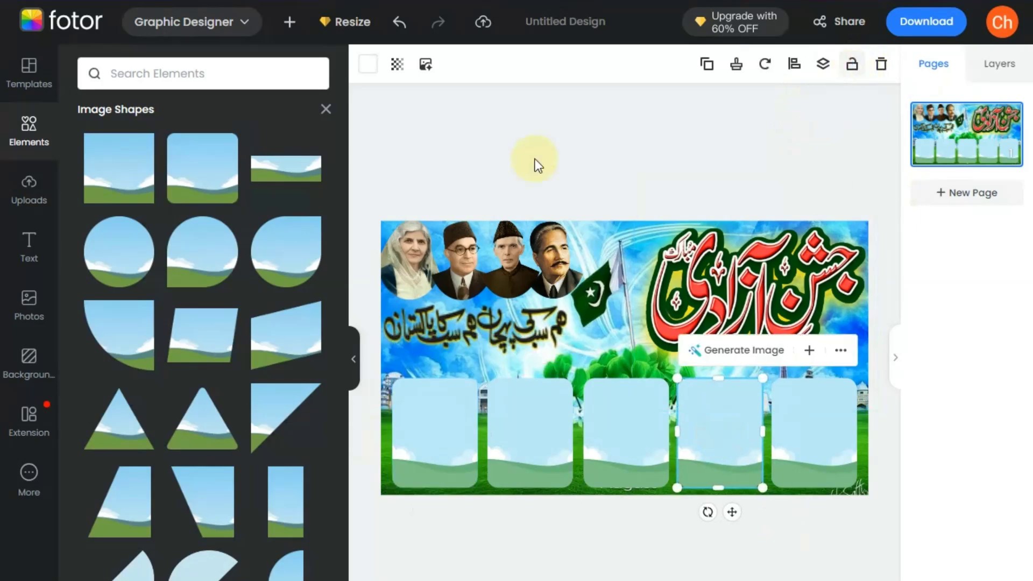
left_click(616, 446)
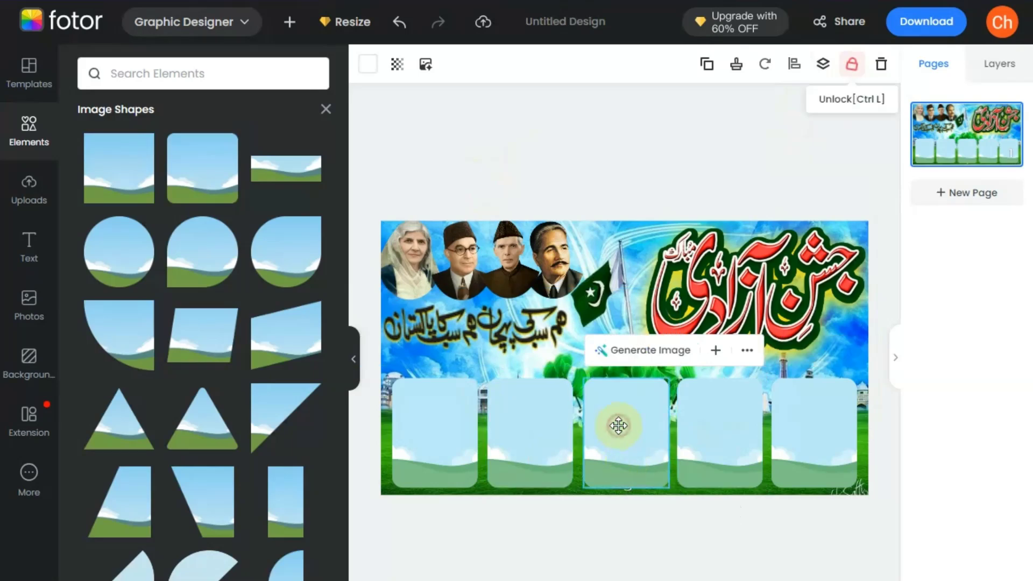
left_click(851, 68)
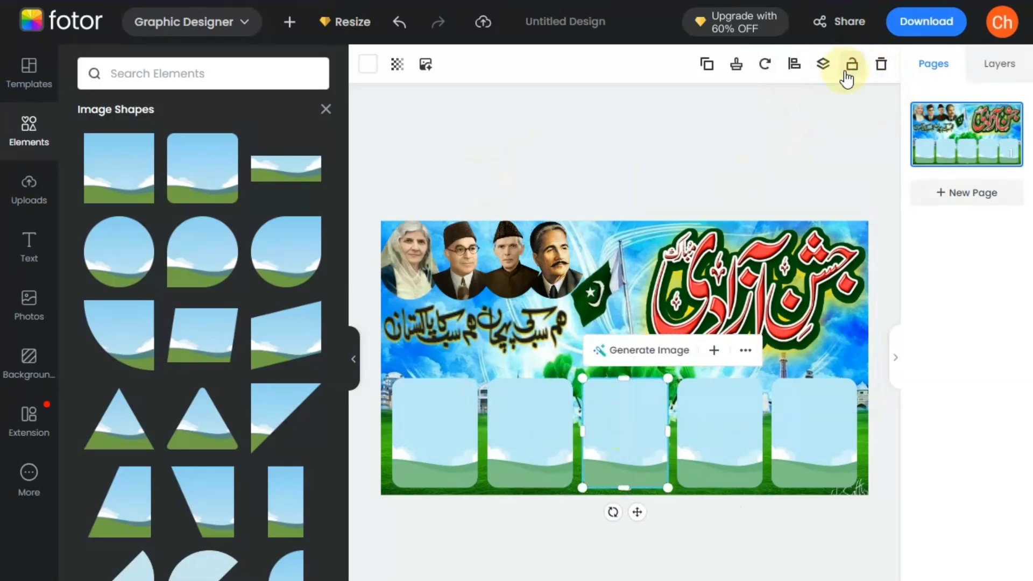
left_click(791, 449)
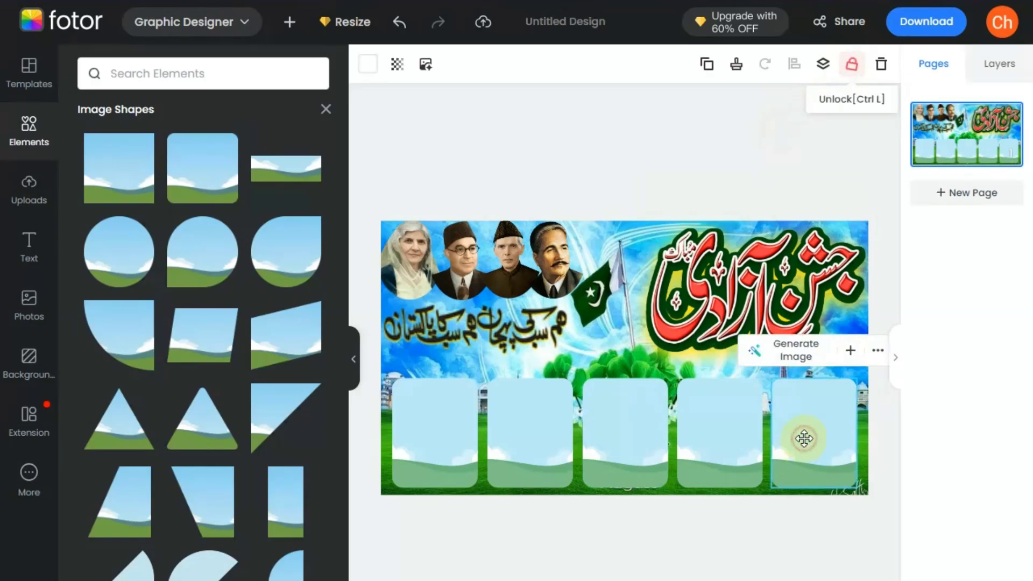
left_click(852, 67)
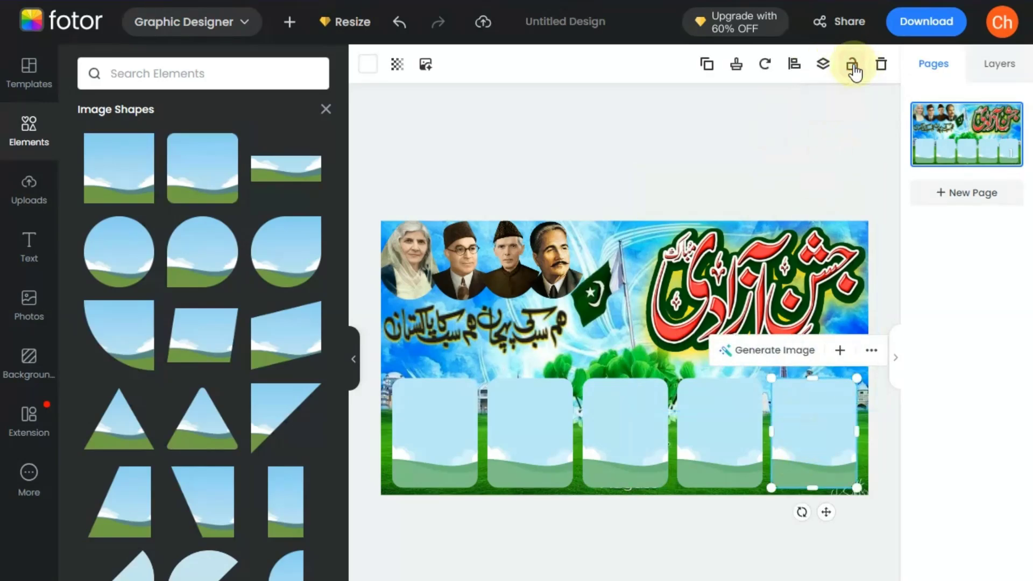
left_click(735, 166)
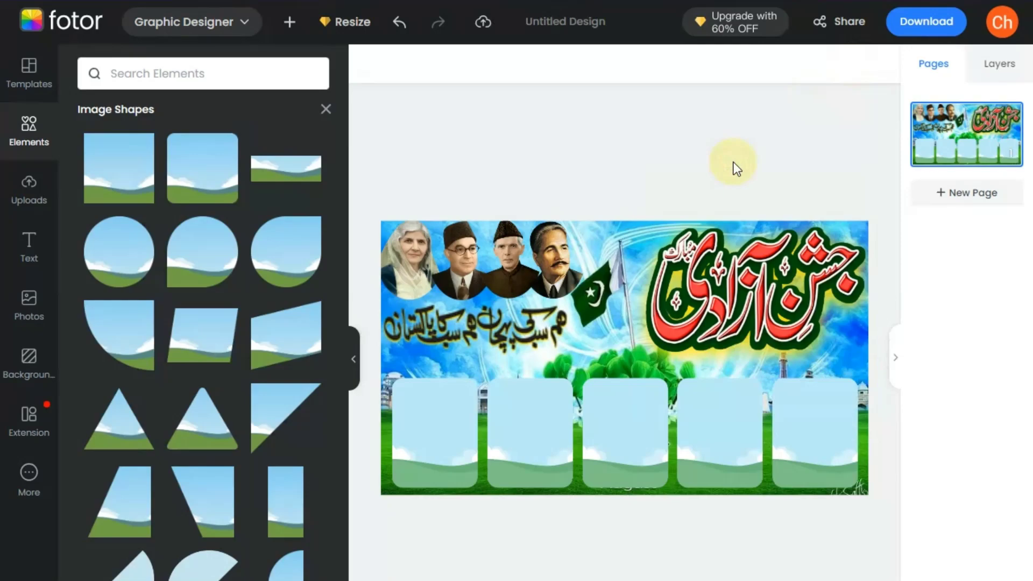
Fill the first frame with the uploaded photo of the boy in the dark kurta and reposition it so his whole head fits
left_click(425, 460)
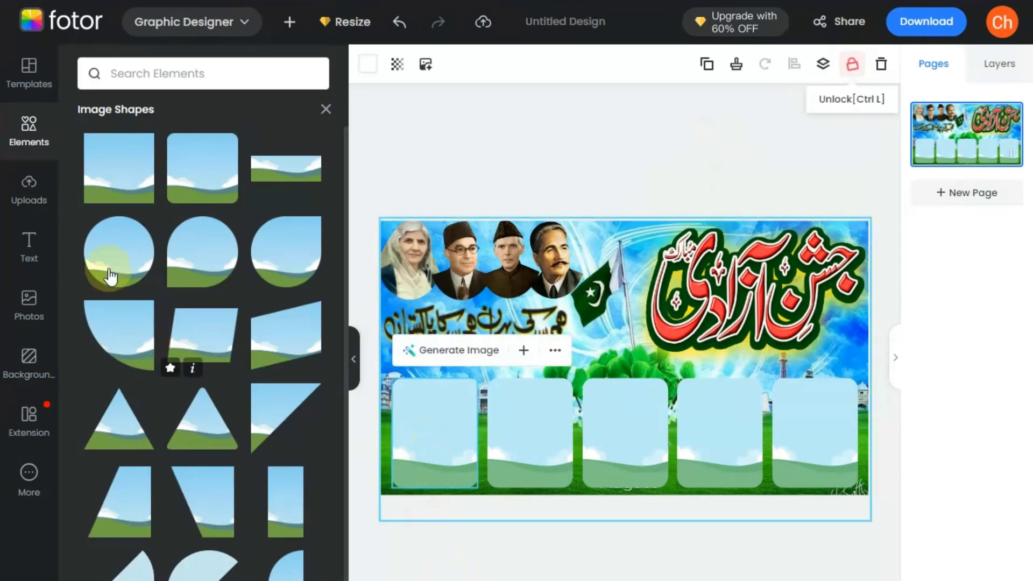
left_click(28, 200)
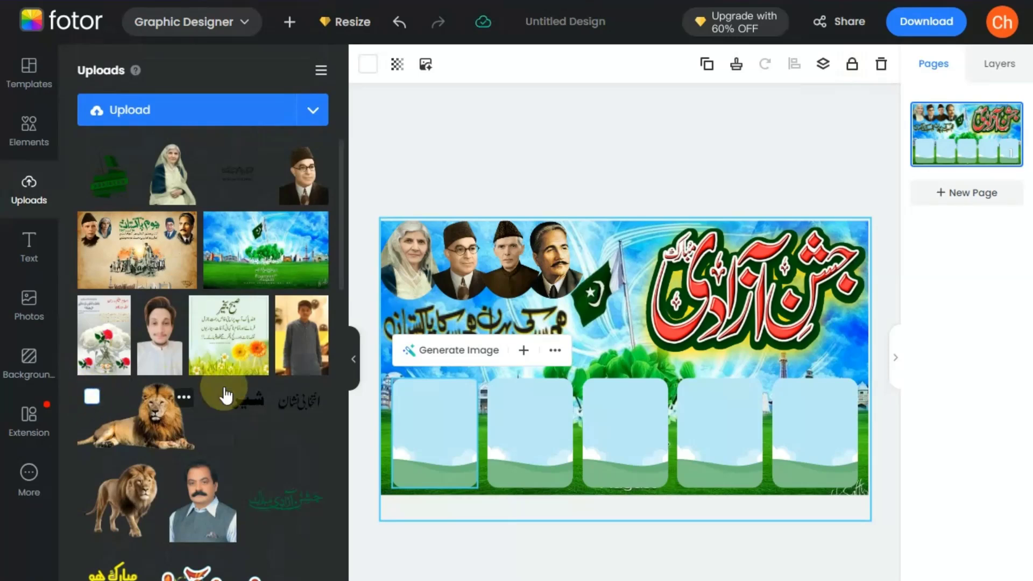
left_click(327, 374)
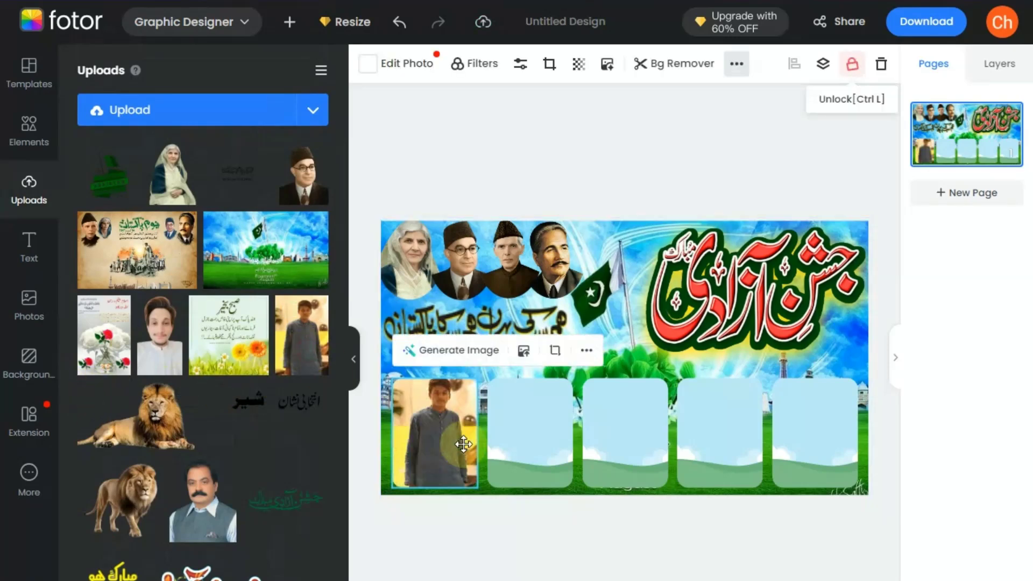
double_click(440, 445)
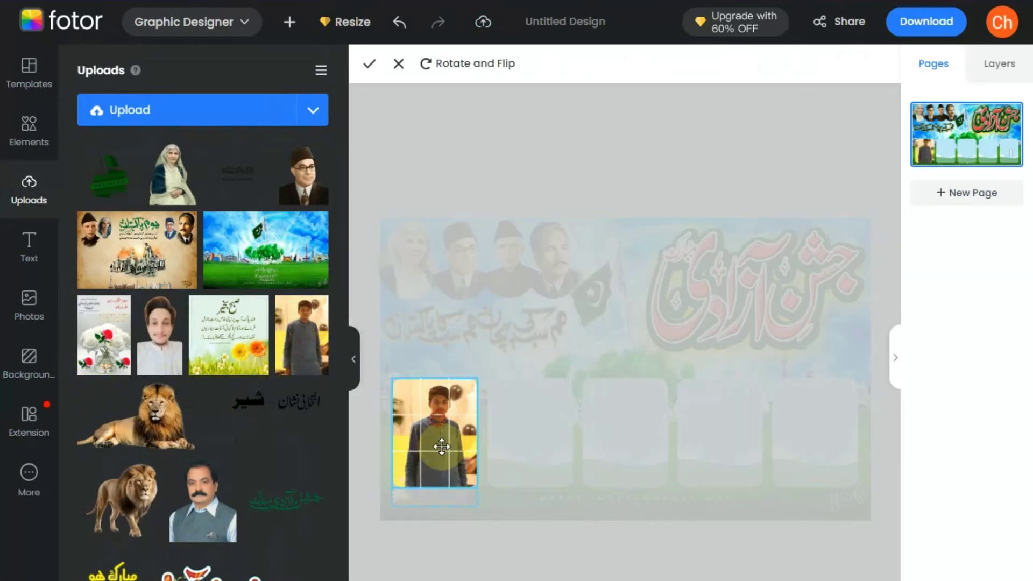
left_click(490, 498)
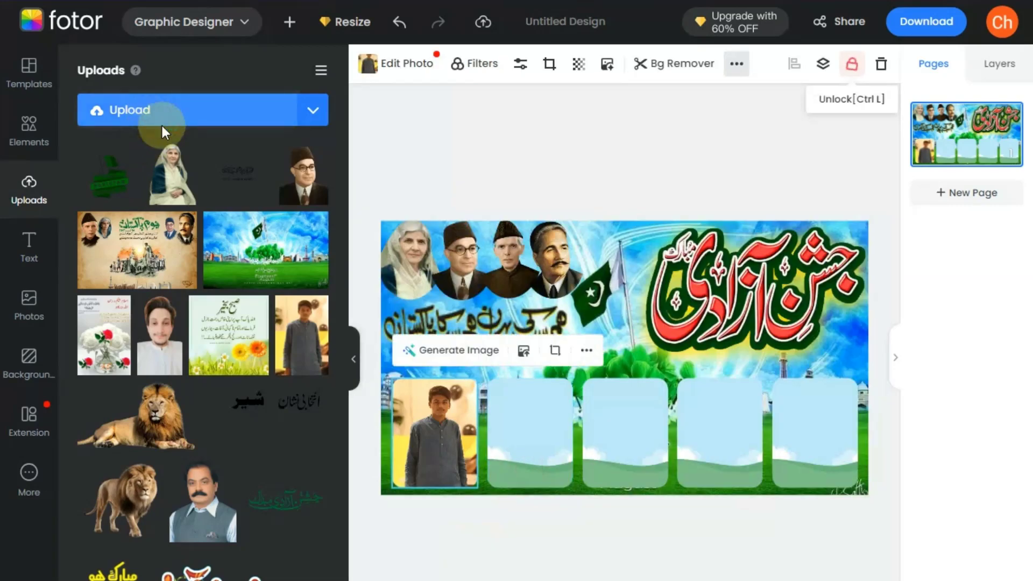
Start uploading new images and browse the Family Photos drive to the "14 August photos" folder
left_click(157, 114)
left_click(81, 185)
left_click(194, 23)
double_click(195, 8)
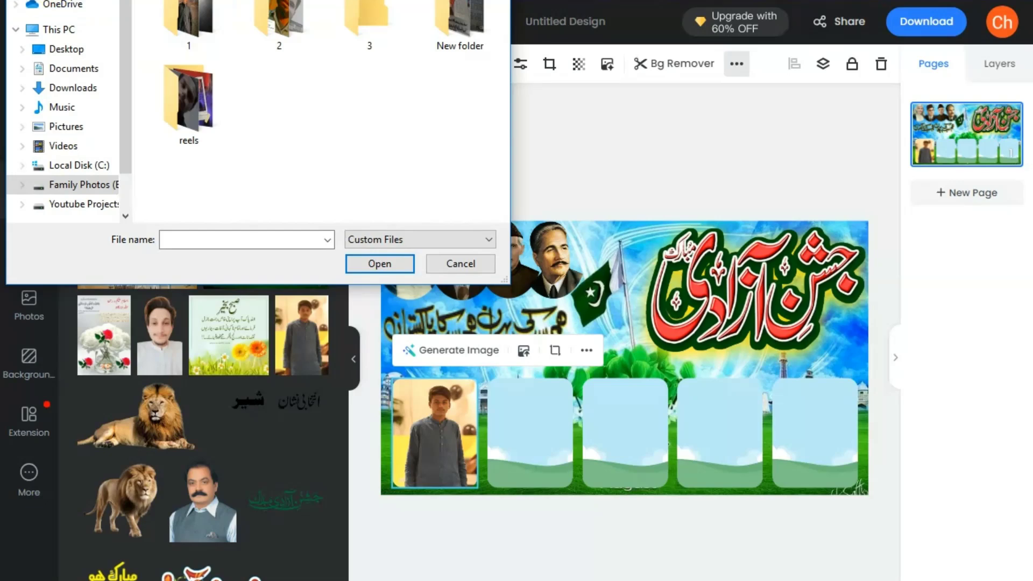
key("alt+Left")
double_click(183, 23)
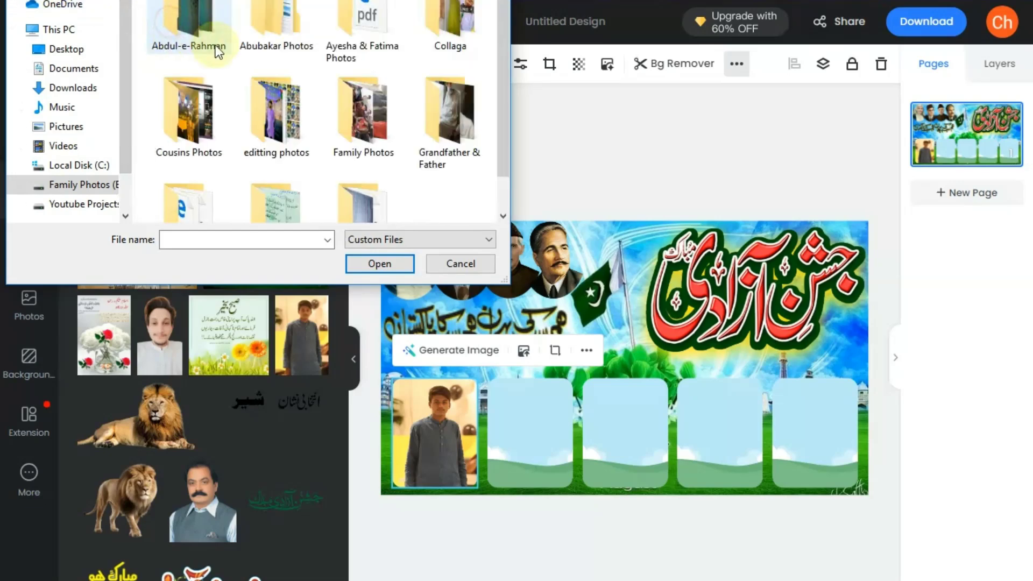
double_click(288, 30)
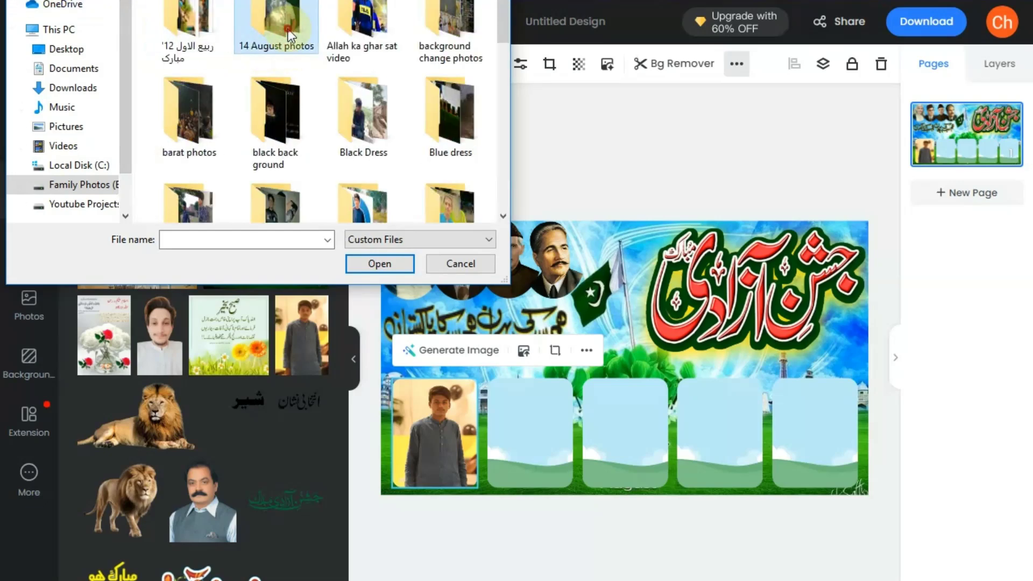
double_click(289, 35)
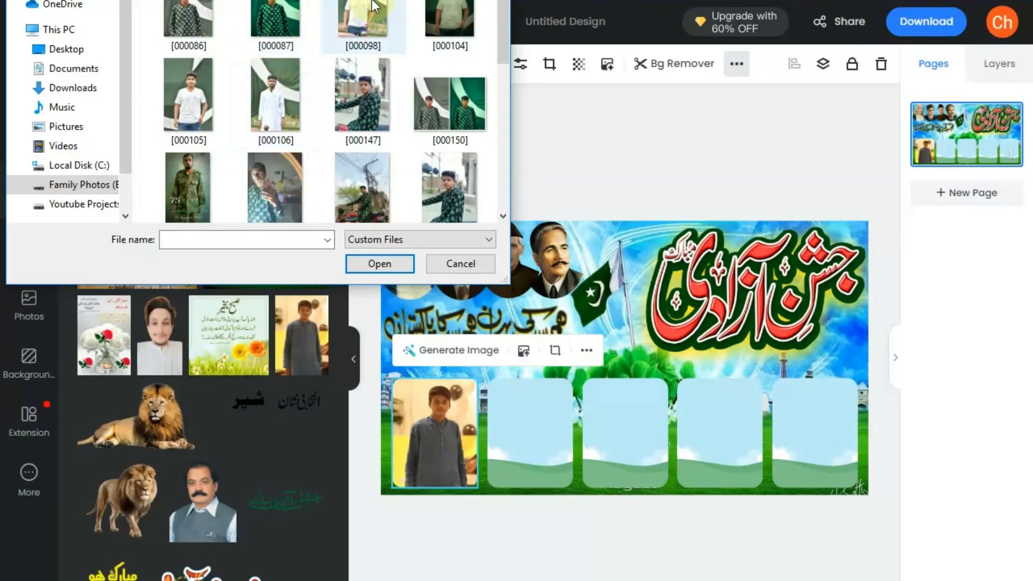
Upload the photos [000086], [000098] and [000106] together from the "14 August photos" folder
left_click(379, 6)
left_click(194, 19, "ctrl")
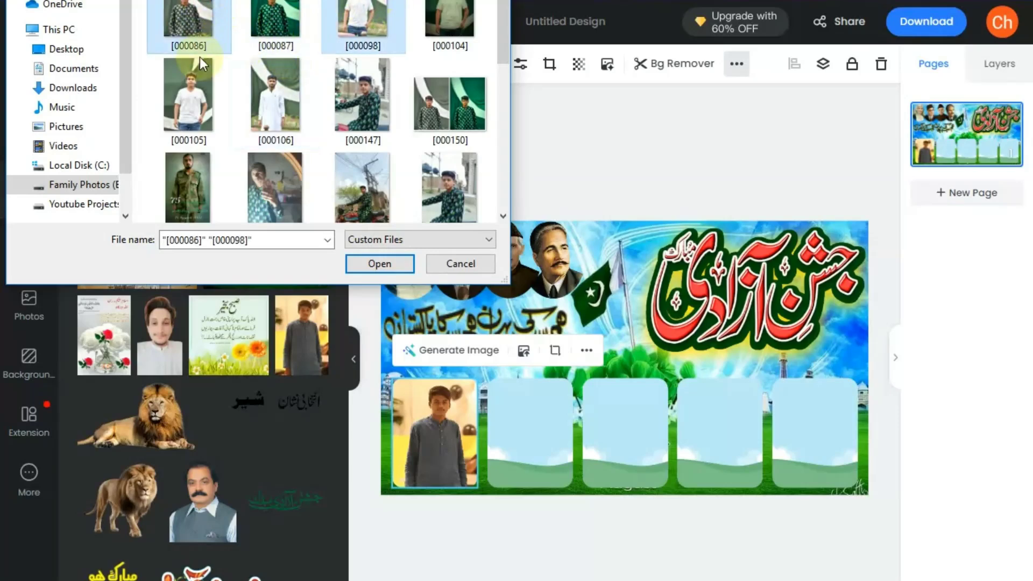
left_click(268, 120, "ctrl")
scroll(488, 92, "down", 5)
scroll(487, 102, "down", 3)
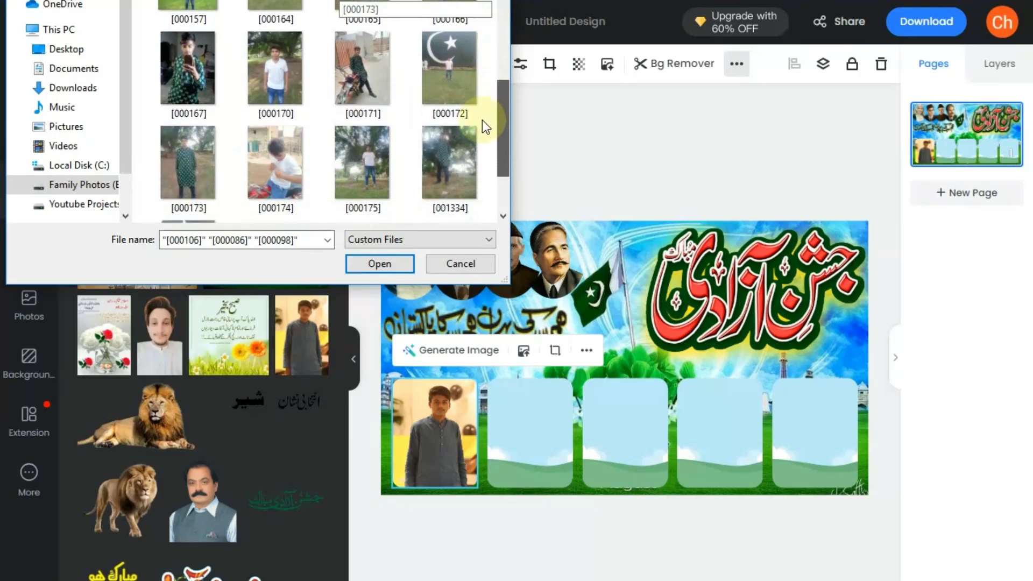
left_click(380, 263)
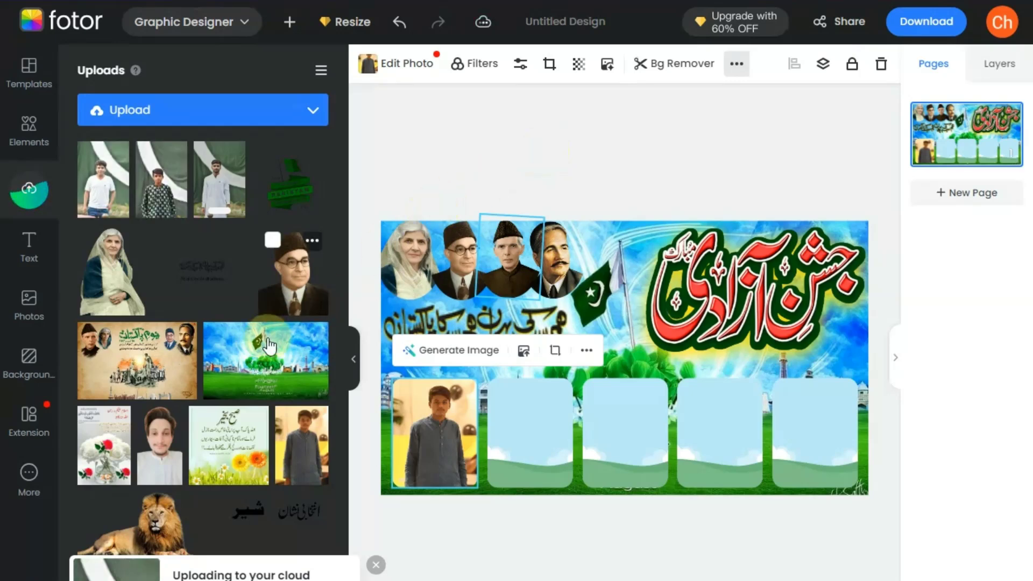
Upload the photo of the boy in the red shirt and sunglasses from the Friends Photos folder on the Family Photos drive
left_click(172, 114)
left_click(81, 184)
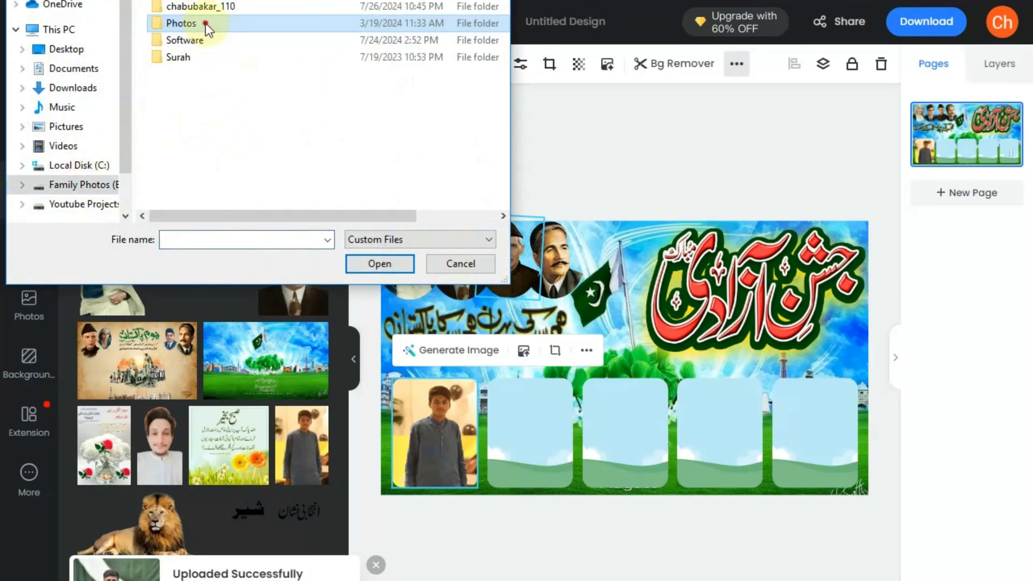
double_click(209, 24)
scroll(360, 65, "down", 3)
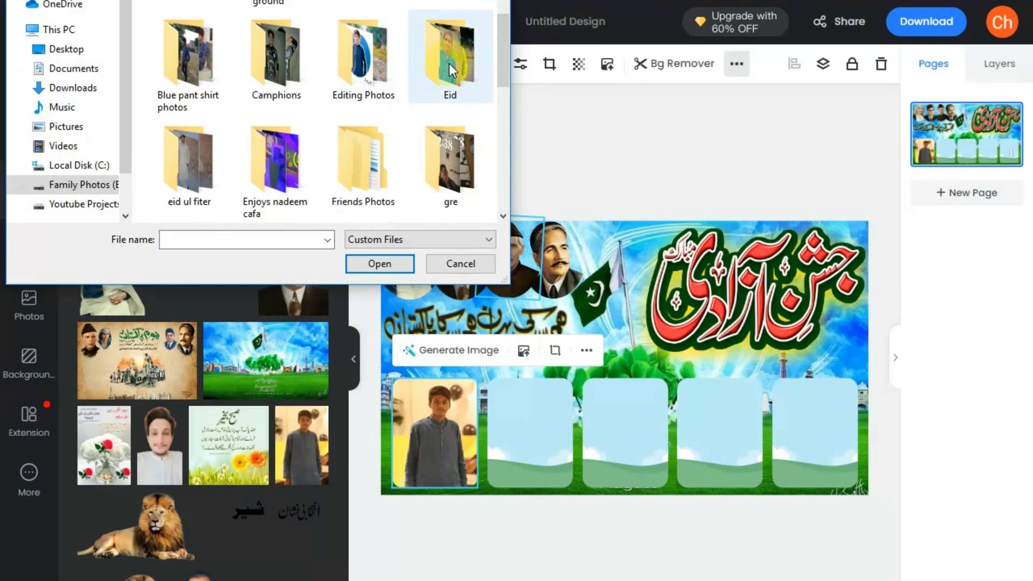
double_click(379, 184)
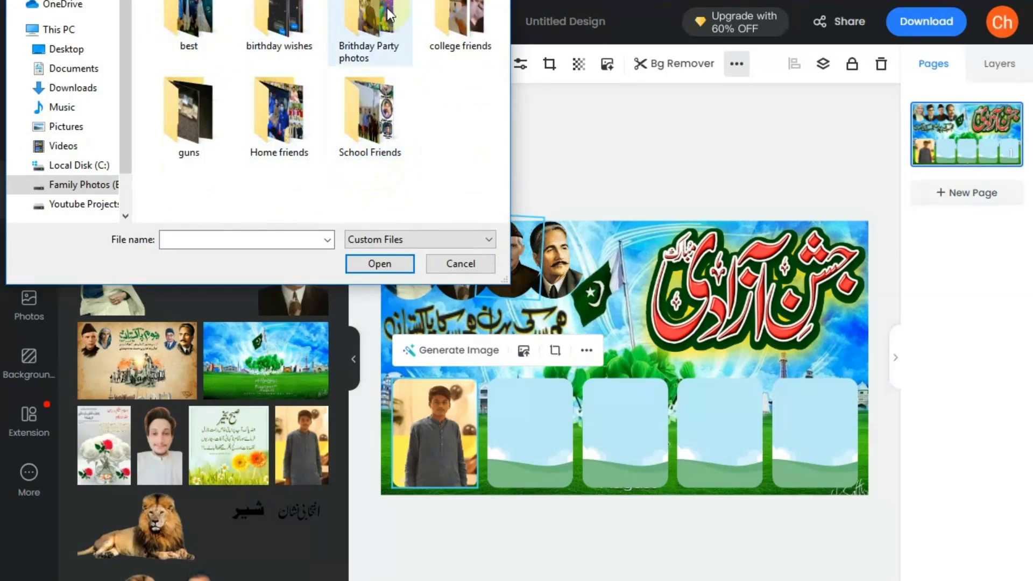
double_click(231, 19)
scroll(359, 162, "down", 1)
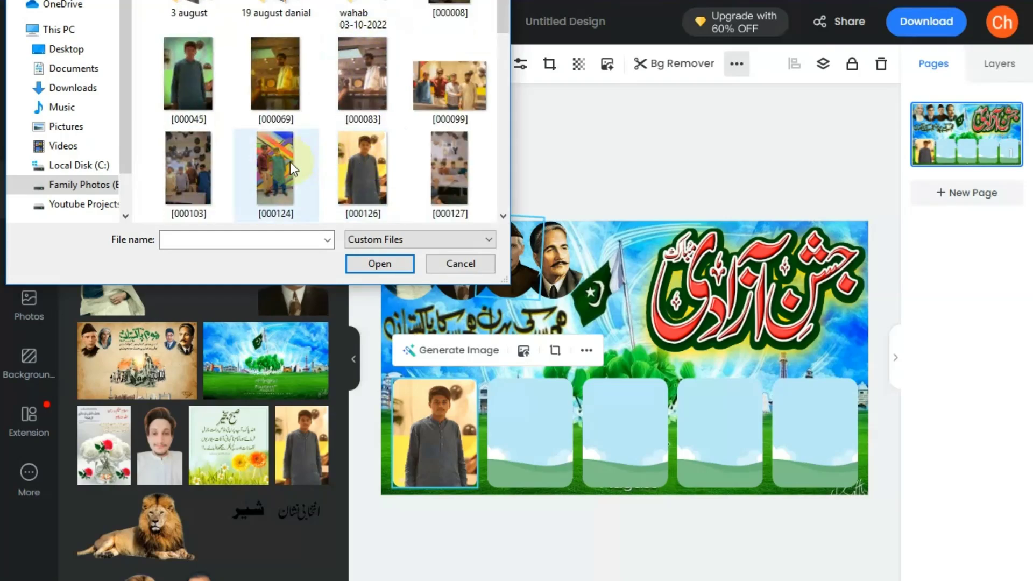
scroll(247, 162, "down", 2)
double_click(188, 169)
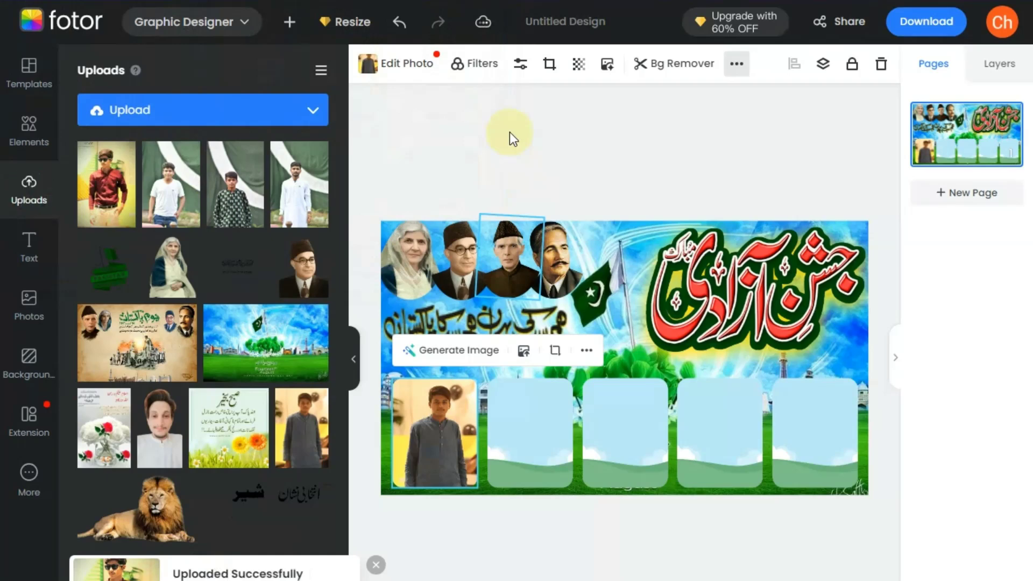
Fill the second to fifth frames with the uploaded white kurta, patterned kurta, white T-shirt and red shirt photos, in that order
left_click(509, 131)
left_click(553, 456)
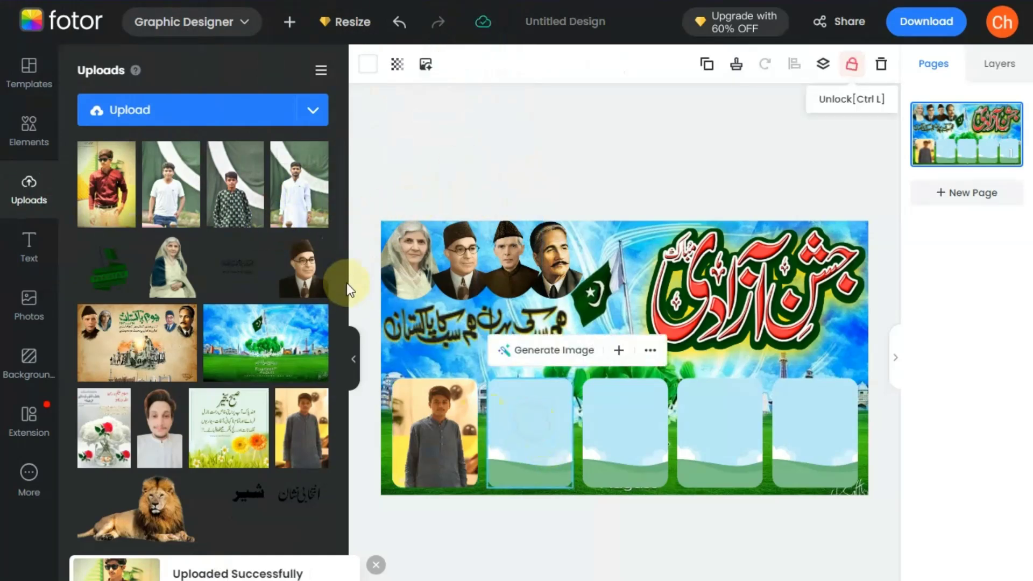
left_click(307, 215)
left_click(618, 454)
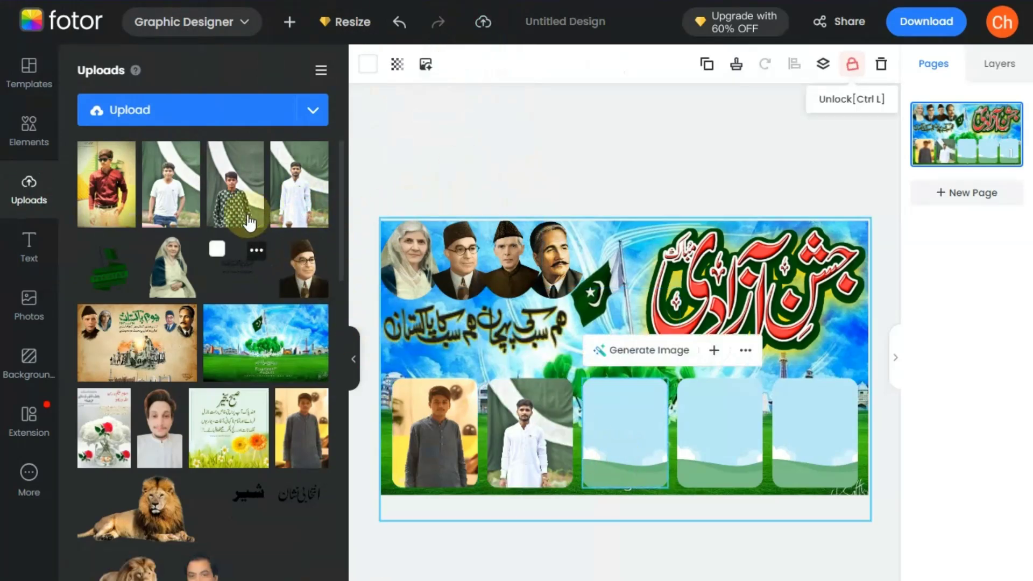
left_click(242, 231)
left_click(688, 418)
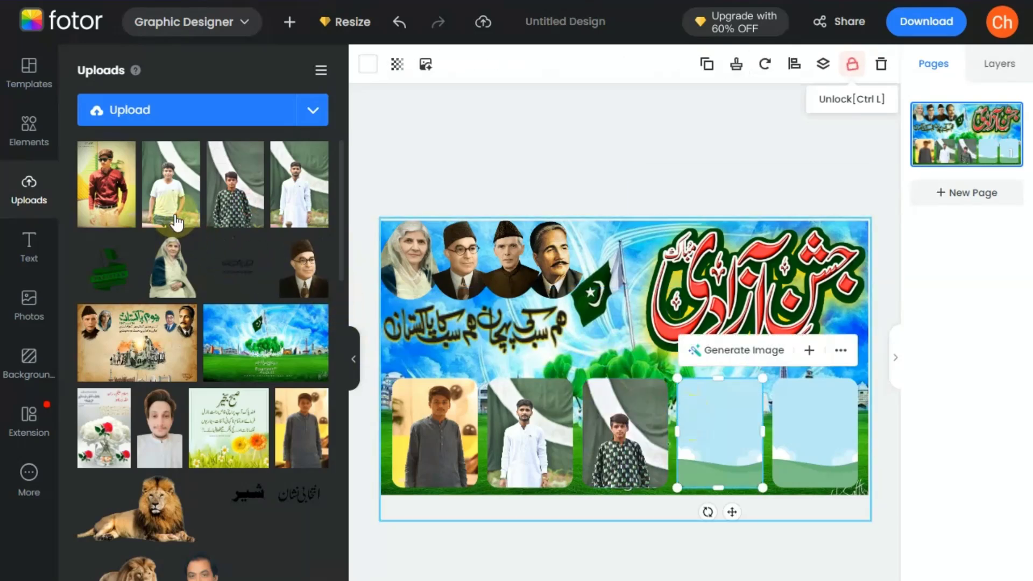
left_click(173, 220)
left_click(802, 433)
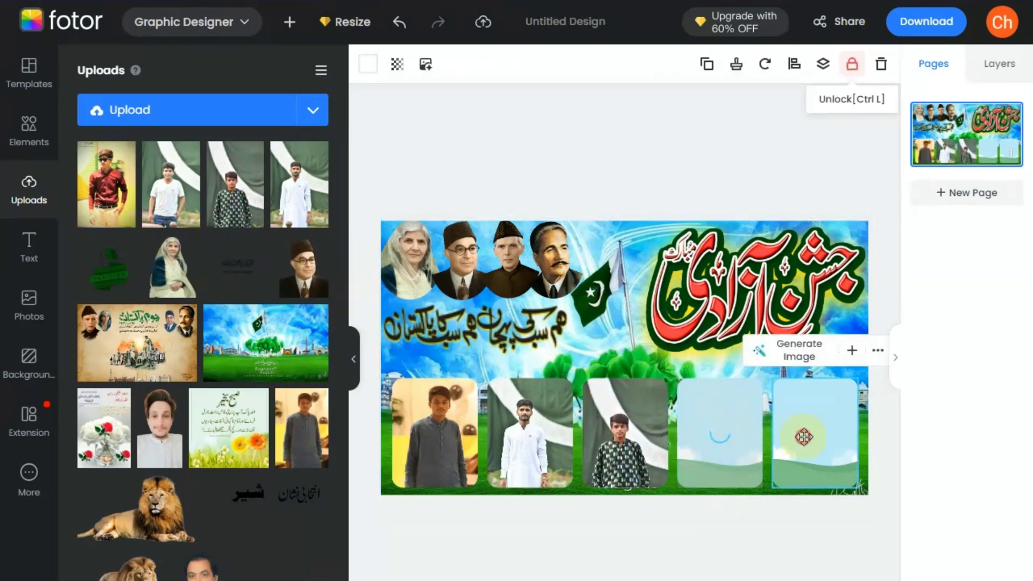
left_click(110, 203)
Enlarge and reposition the photos inside the first and second frames so each shows only the head and chest
left_click(445, 454)
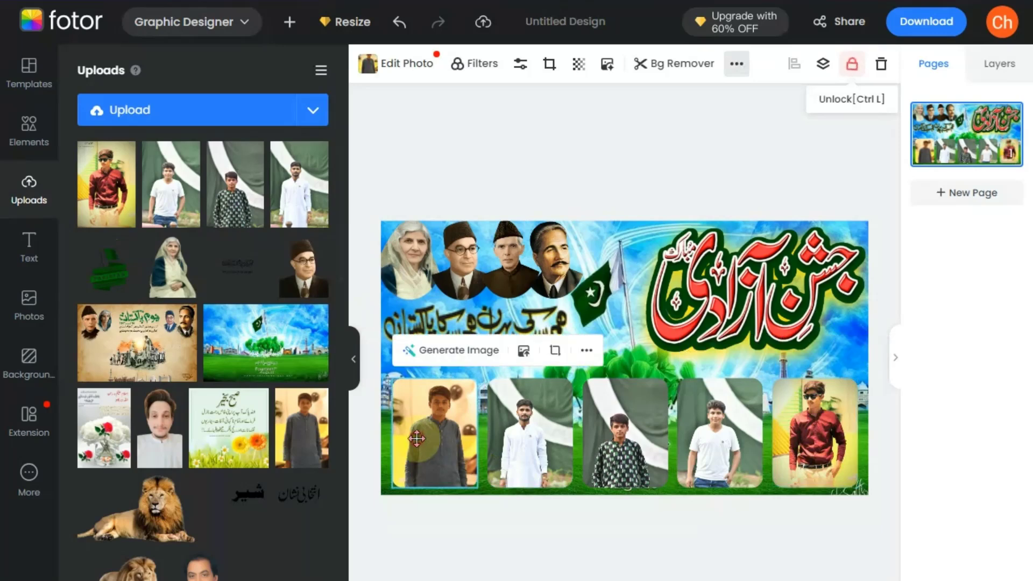
double_click(442, 463)
left_click_drag(477, 506, 493, 475)
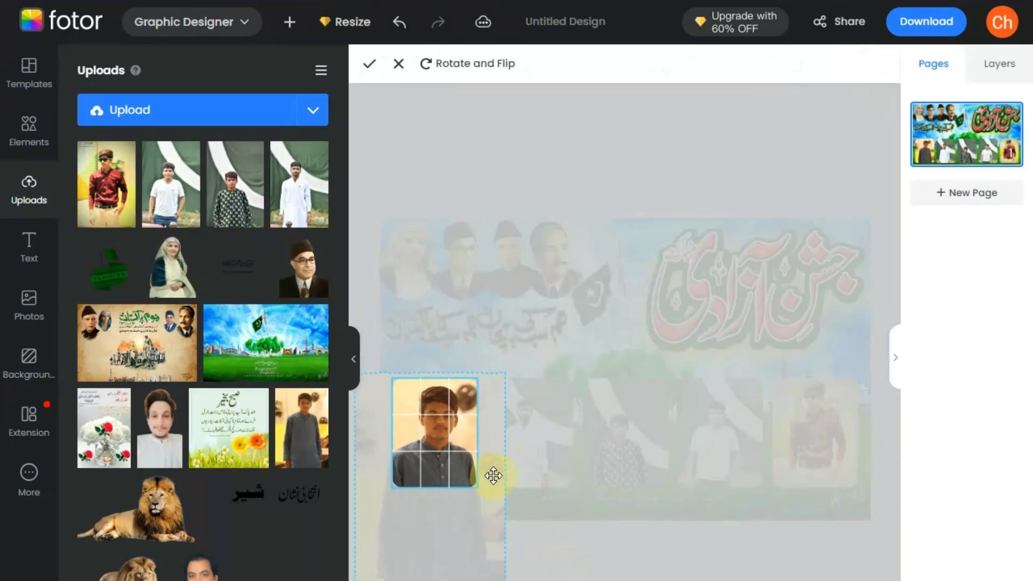
left_click(550, 433)
double_click(550, 434)
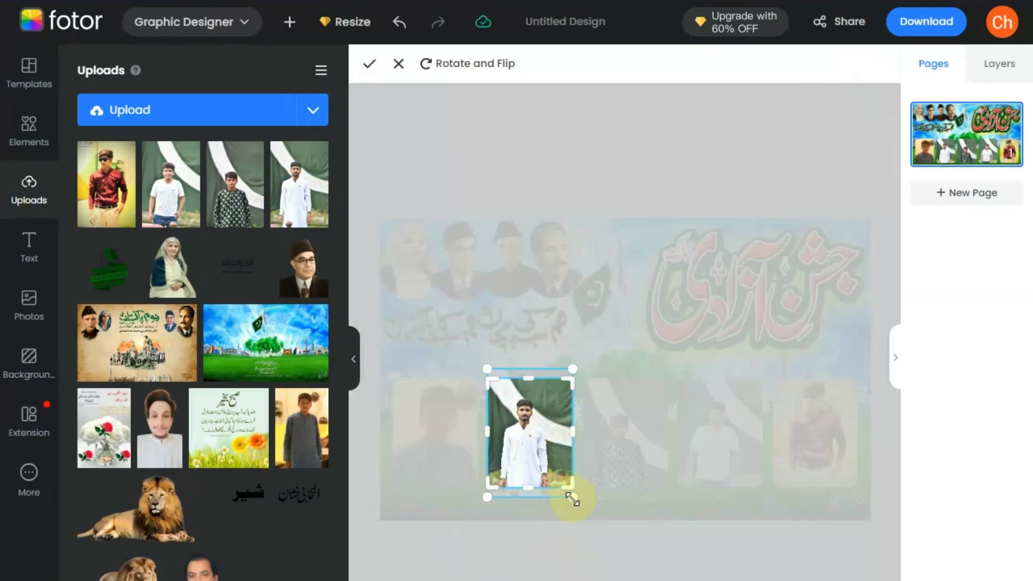
mouse_move(576, 497)
left_mouse_down()
mouse_move(644, 549)
mouse_move(651, 578)
mouse_move(643, 555)
mouse_move(579, 487)
mouse_move(578, 495)
left_mouse_up()
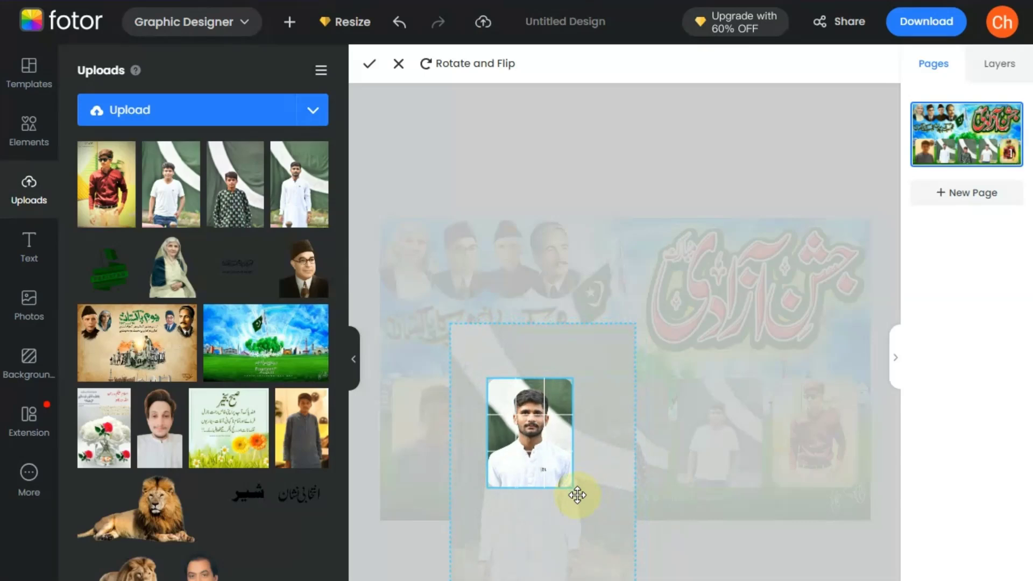
Enlarge and reposition the photos inside the third and fourth frames to head-and-chest crops matching the first two
left_click(664, 431)
double_click(665, 431)
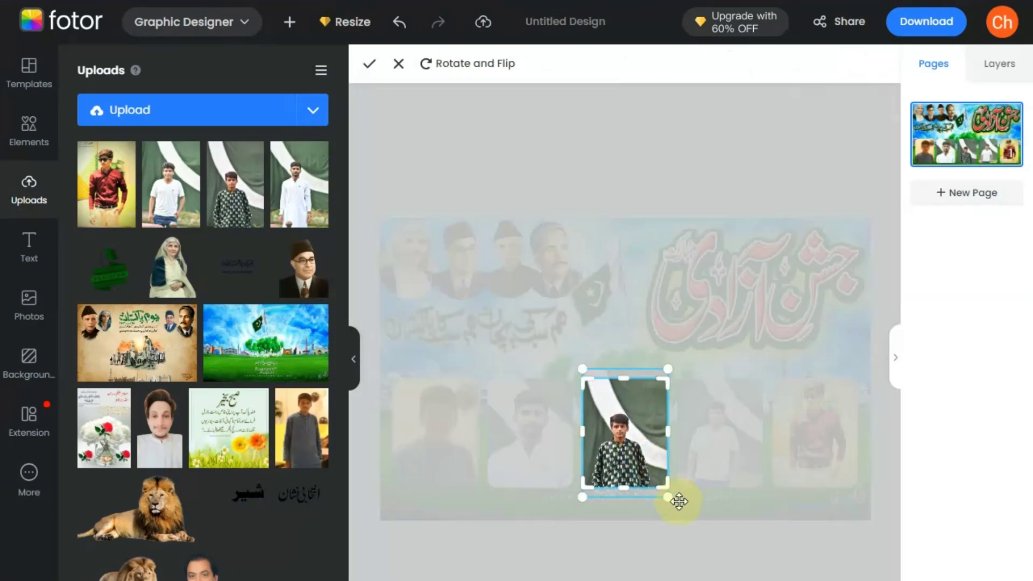
left_click_drag(667, 496, 802, 580)
left_click_drag(697, 560, 663, 483)
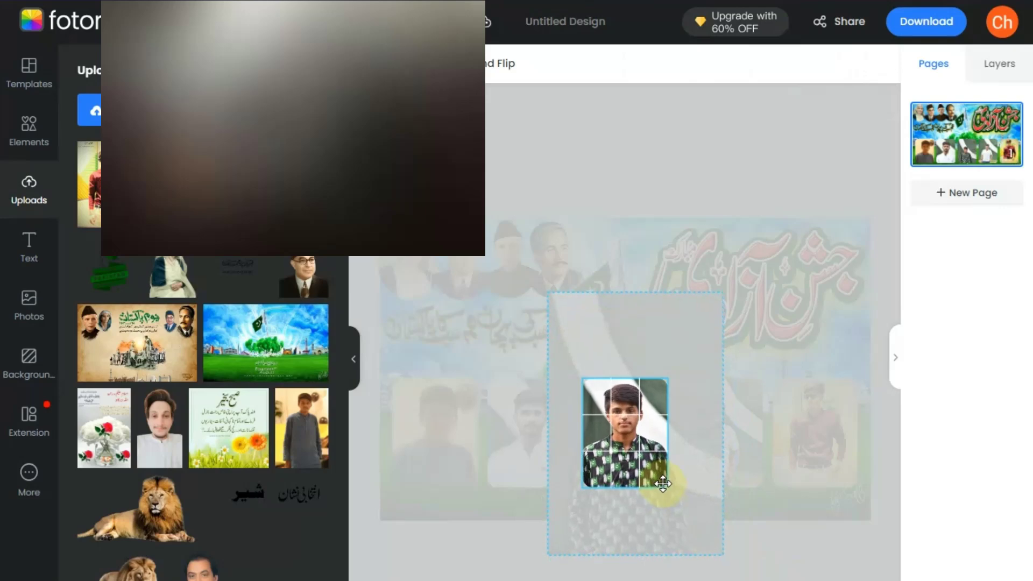
left_click(747, 469)
double_click(727, 434)
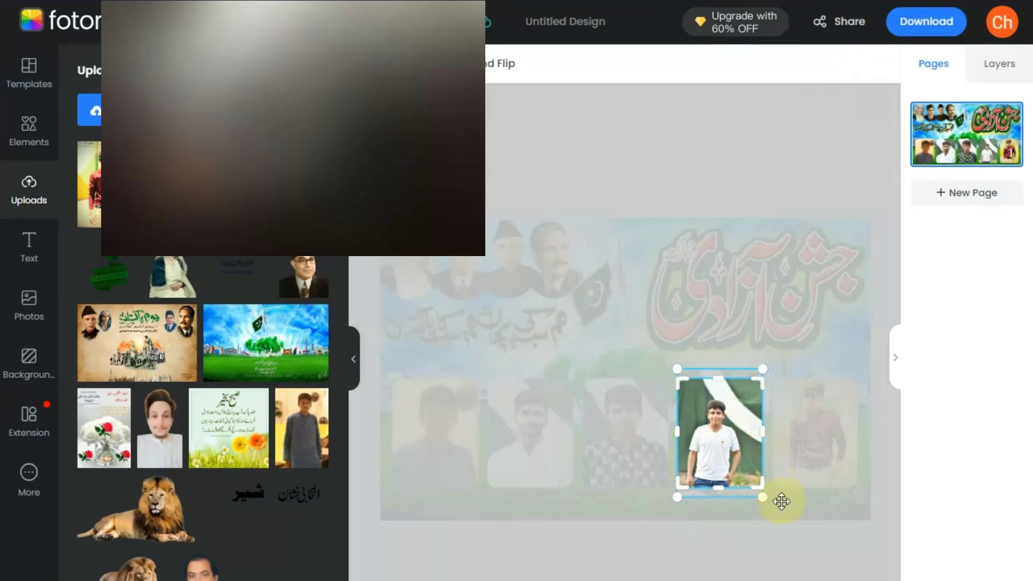
left_click_drag(763, 494, 896, 580)
left_click_drag(849, 535, 807, 482)
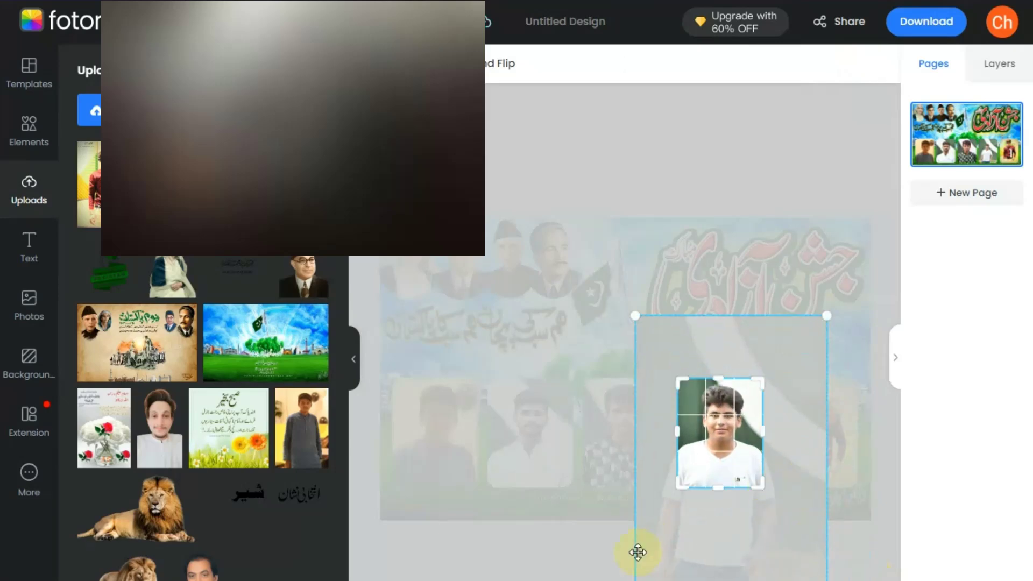
left_click(698, 509)
Enlarge and reposition the red shirt photo inside the fifth frame so the head and shoulders fill it
left_click(809, 438)
double_click(809, 438)
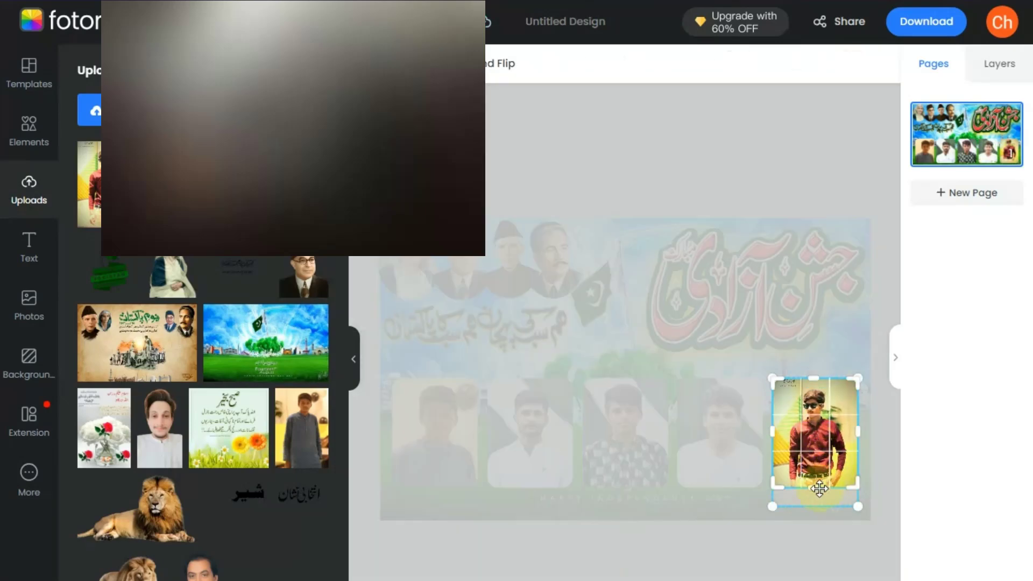
left_click_drag(773, 508, 800, 527)
left_click(546, 538)
Apply the outline image style to the first framed photo and colour it yellow
left_click(453, 441)
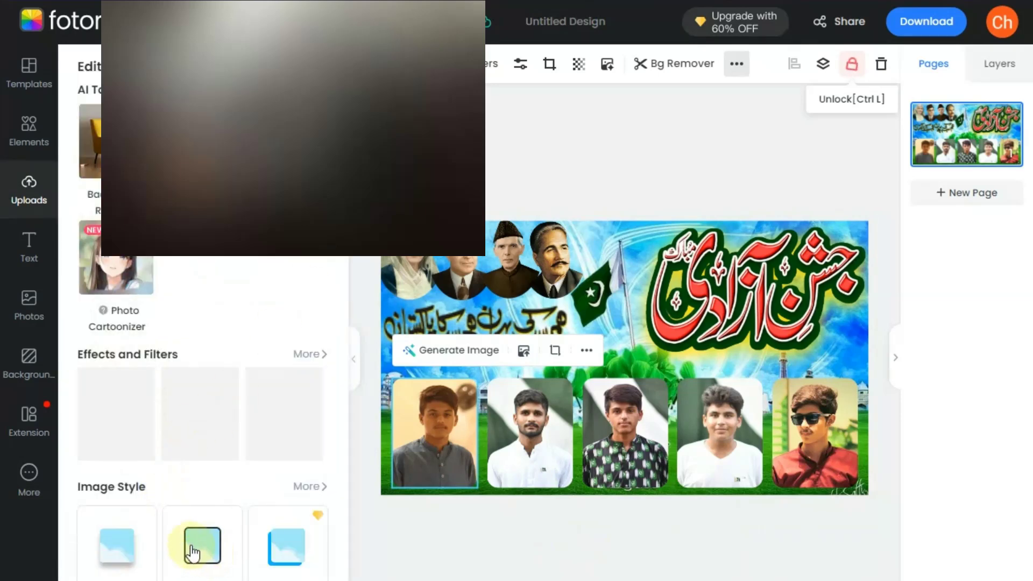
left_click(194, 552)
scroll(100, 549, "down", 2)
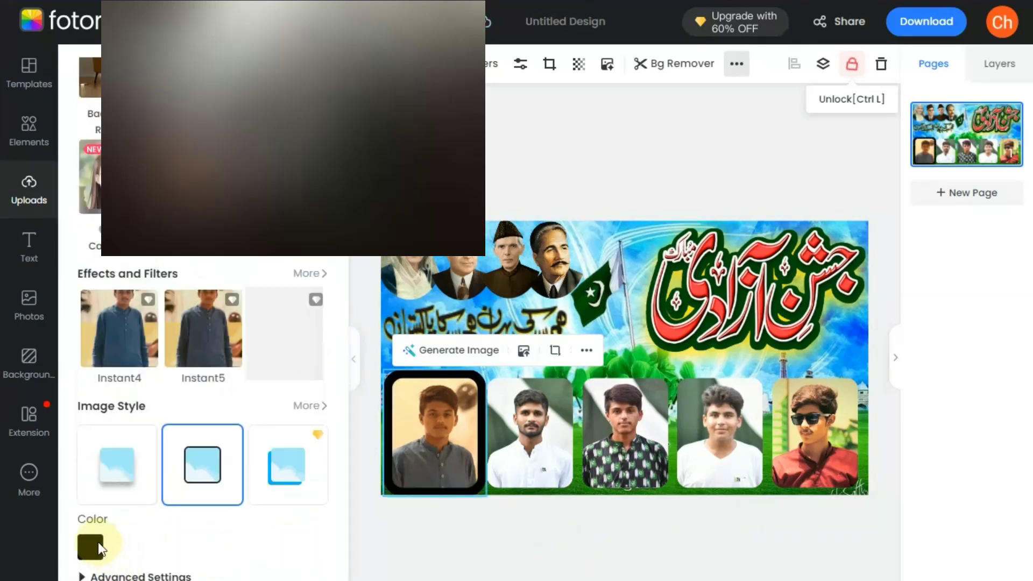
left_click(102, 548)
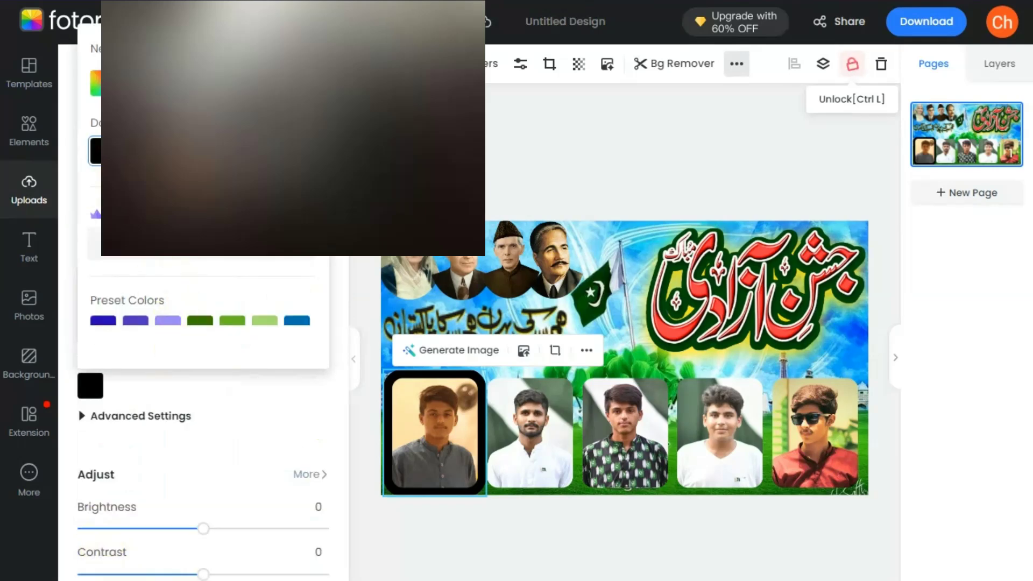
left_click(135, 151)
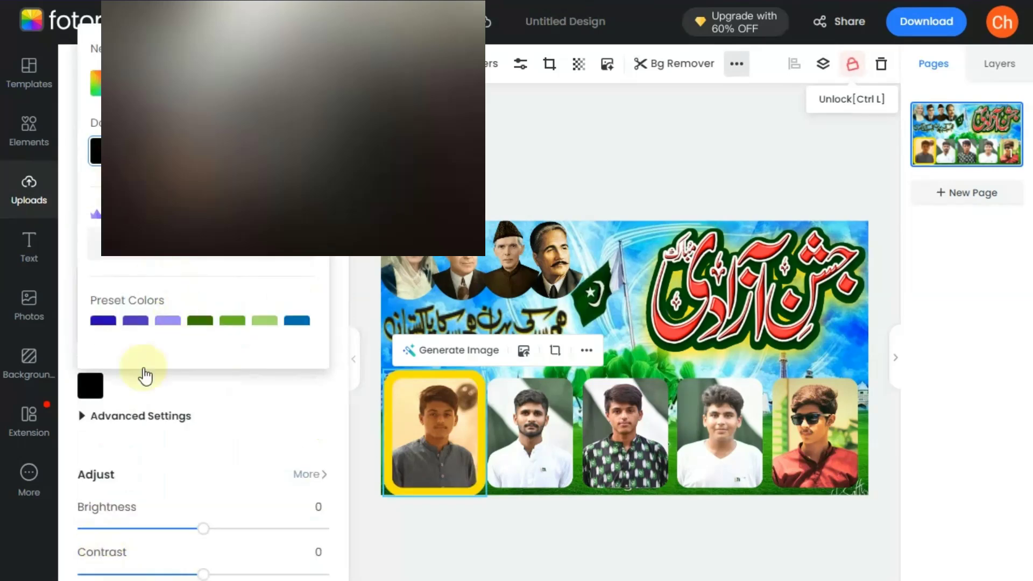
Reduce the first photo's outline stroke thickness to 4
left_click(139, 427)
left_click(152, 427)
left_click_drag(90, 540, 84, 543)
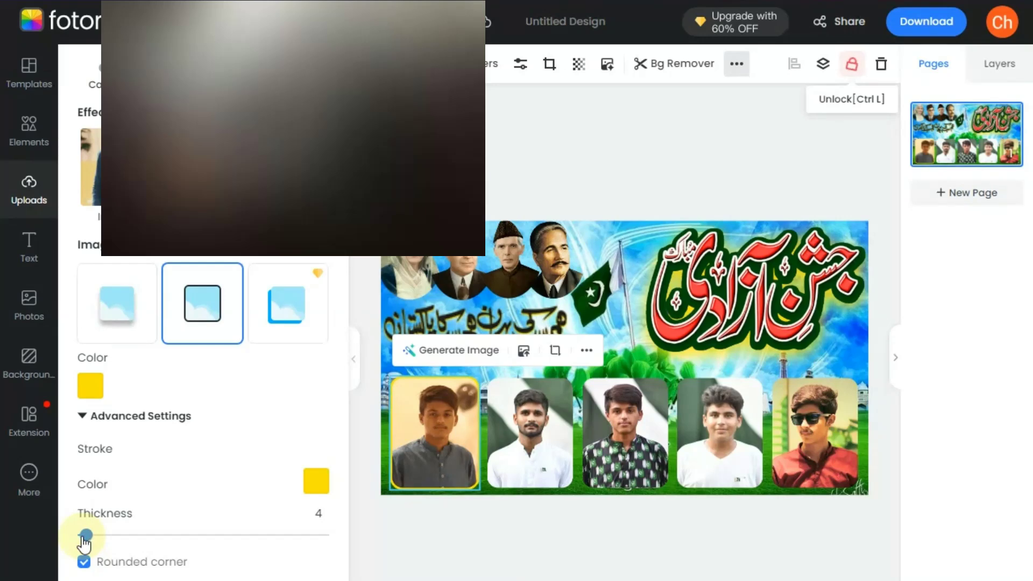
Apply the outline image style to the second framed photo and colour it the same yellow as the first
left_click(508, 411)
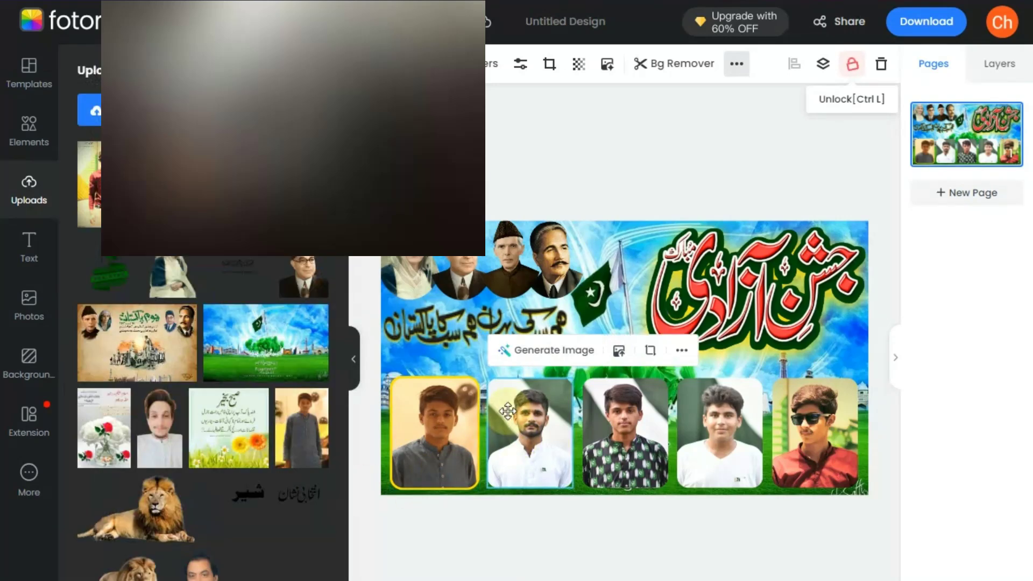
left_click(395, 63)
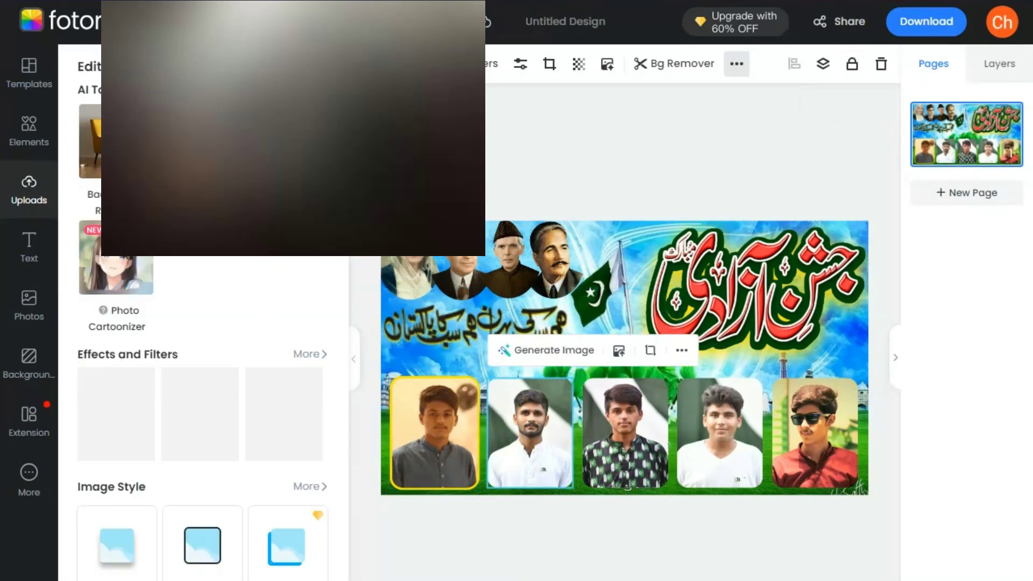
left_click(210, 537)
scroll(199, 537, "down", 3)
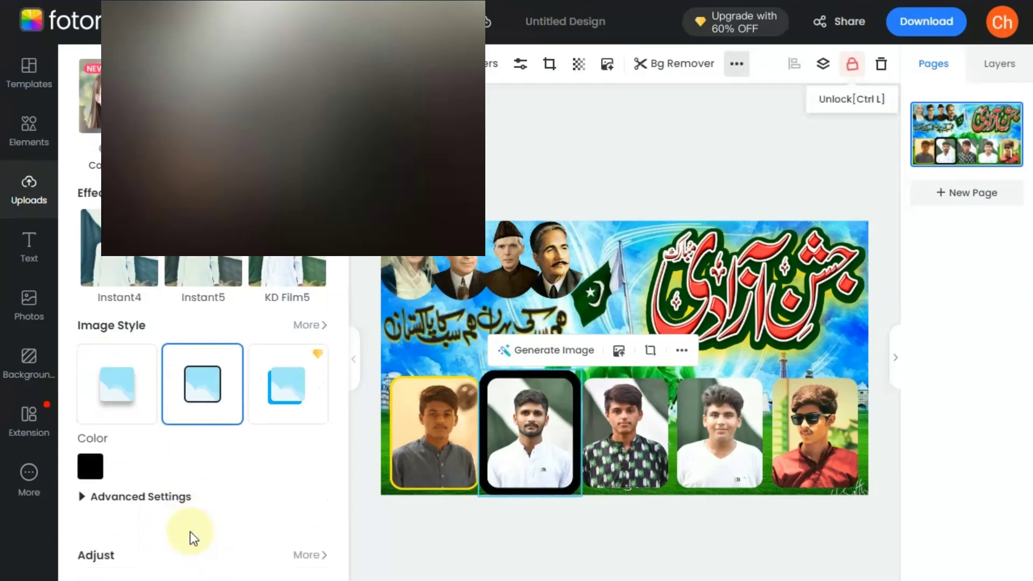
left_click(90, 469)
scroll(172, 309, "down", 2)
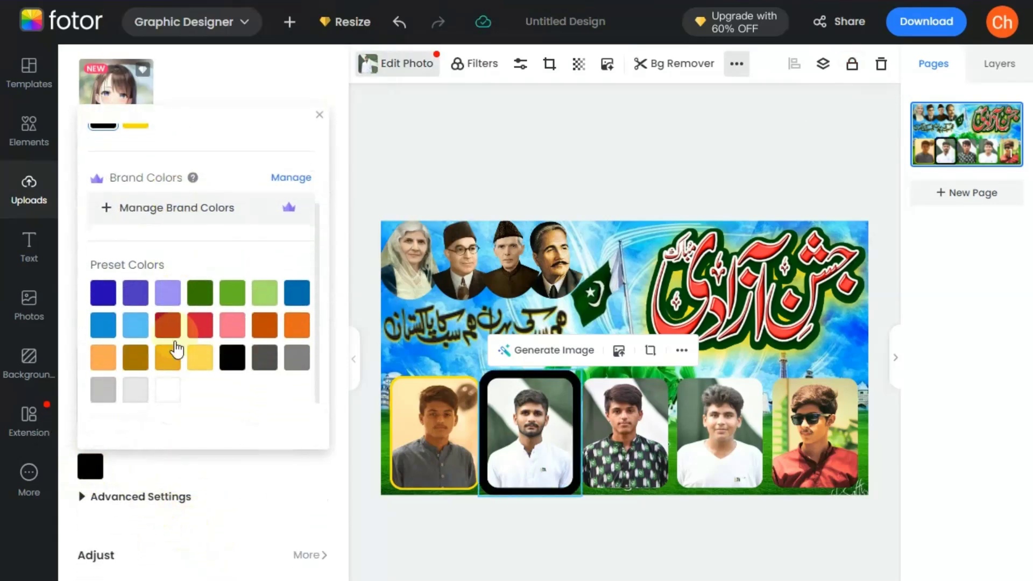
left_click(169, 324)
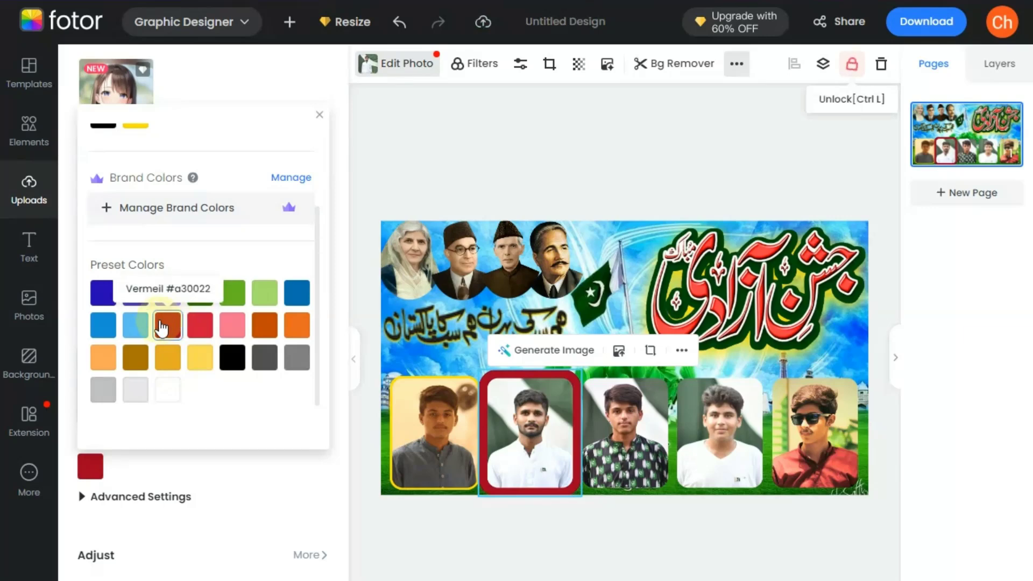
scroll(166, 324, "up", 3)
left_click(138, 235)
Thin the second photo's outline stroke to match the first photo's border
left_click(145, 494)
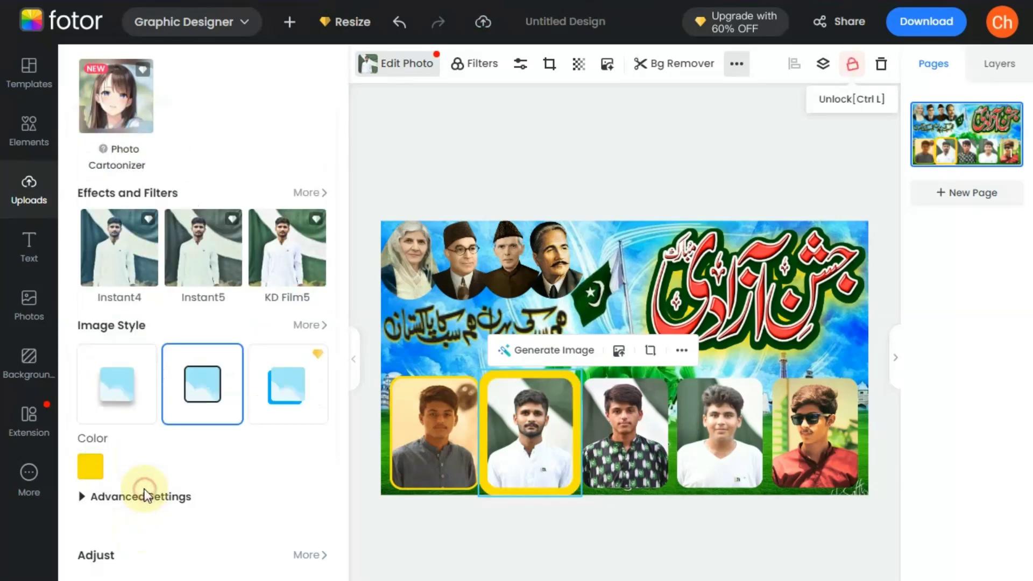
left_click(118, 503)
left_click_drag(183, 580, 97, 580)
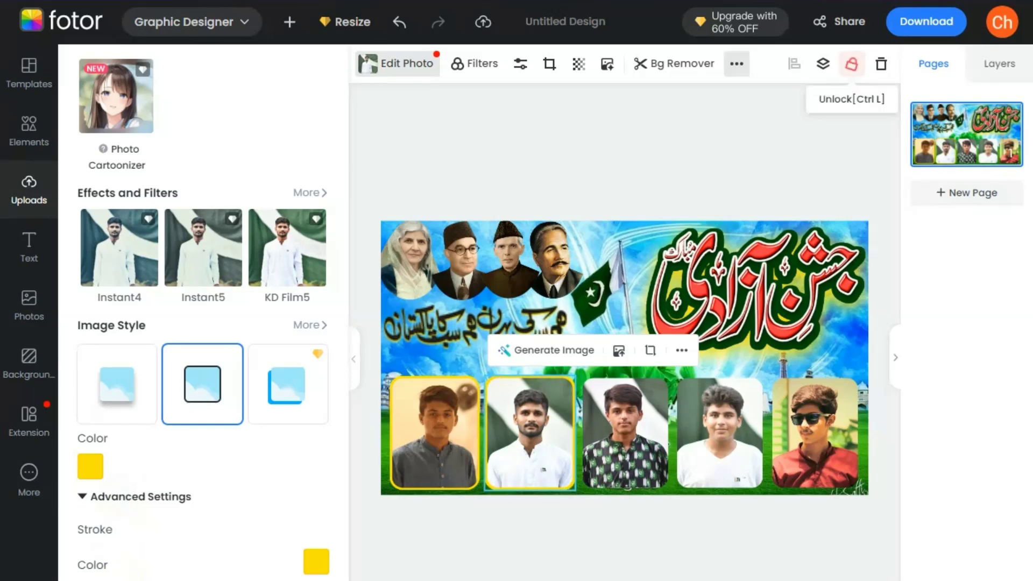
Apply the outline image style to the third framed photo and colour it the same yellow as the others
left_click(620, 433)
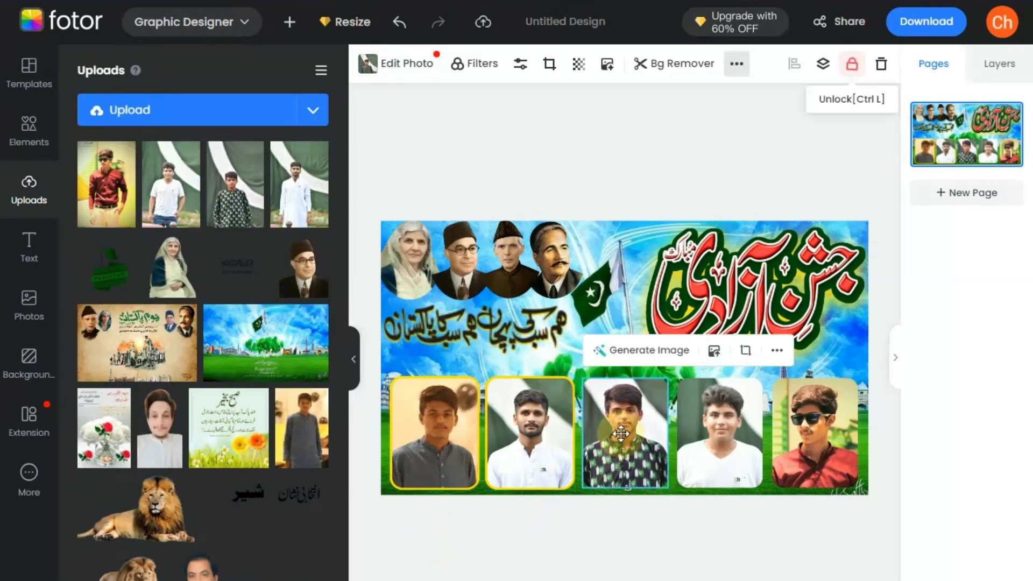
left_click(389, 65)
left_click(200, 531)
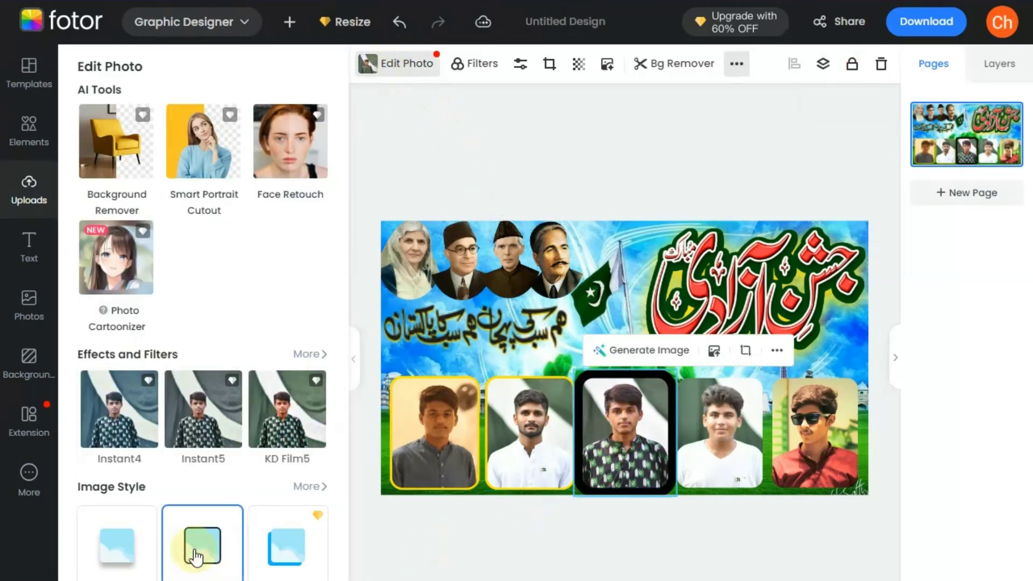
scroll(164, 543, "down", 3)
left_click(90, 467)
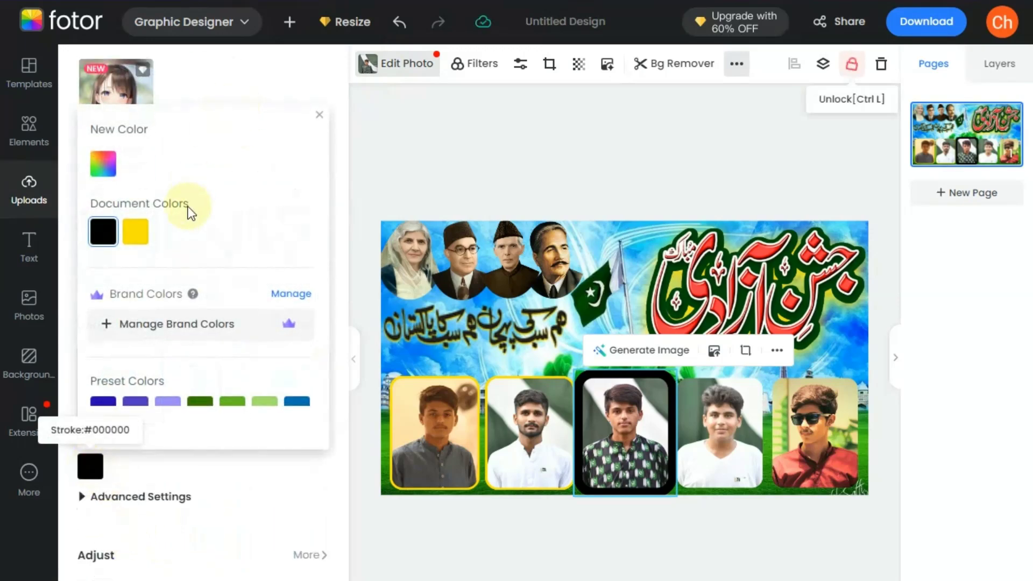
left_click(139, 237)
Reduce the third photo's outline stroke thickness to 5
left_click(133, 496)
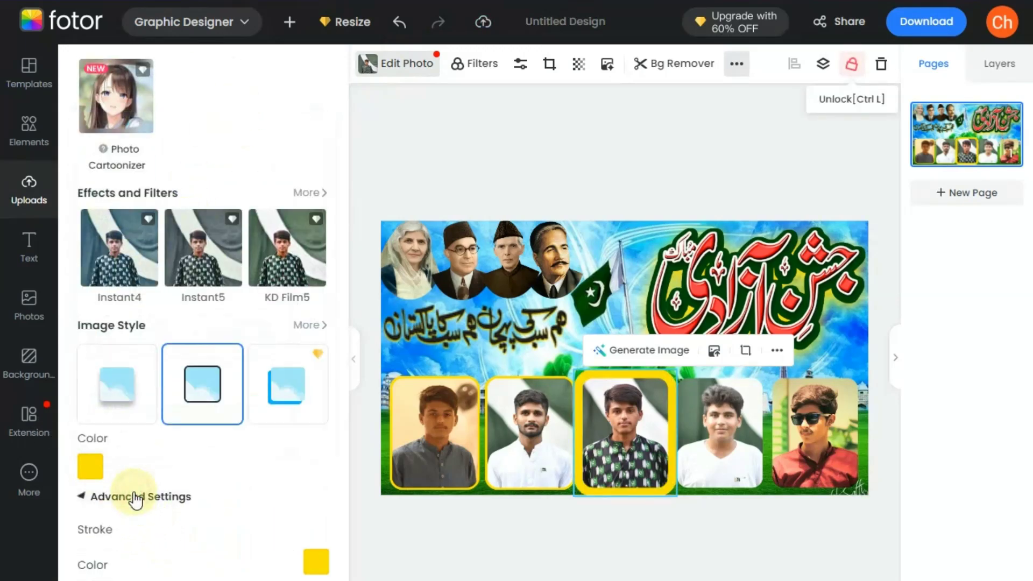
scroll(118, 468, "down", 3)
left_click_drag(94, 457, 86, 458)
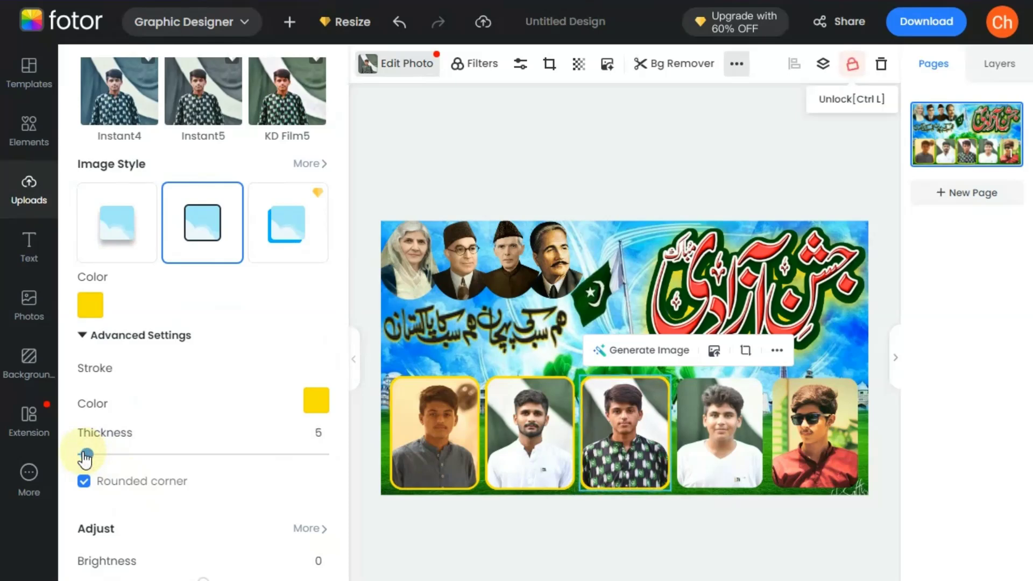
Apply the outline image style to the fourth framed photo and colour it with the document's yellow
left_click(721, 438)
left_click(388, 62)
left_click(184, 546)
scroll(184, 541, "down", 3)
left_click(90, 466)
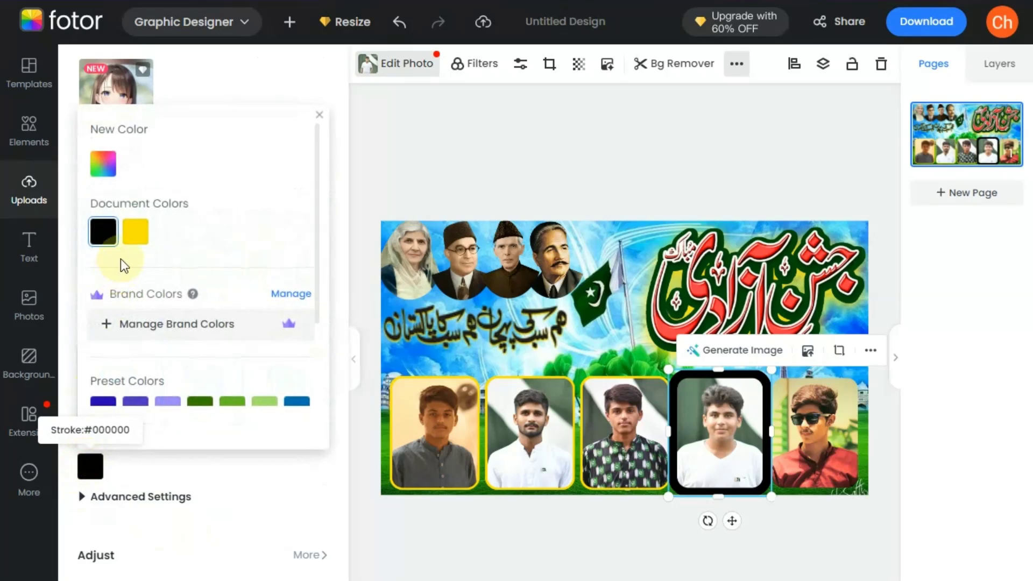
Reduce the fourth photo's outline stroke thickness to 4
left_click(141, 496)
scroll(139, 497, "down", 3)
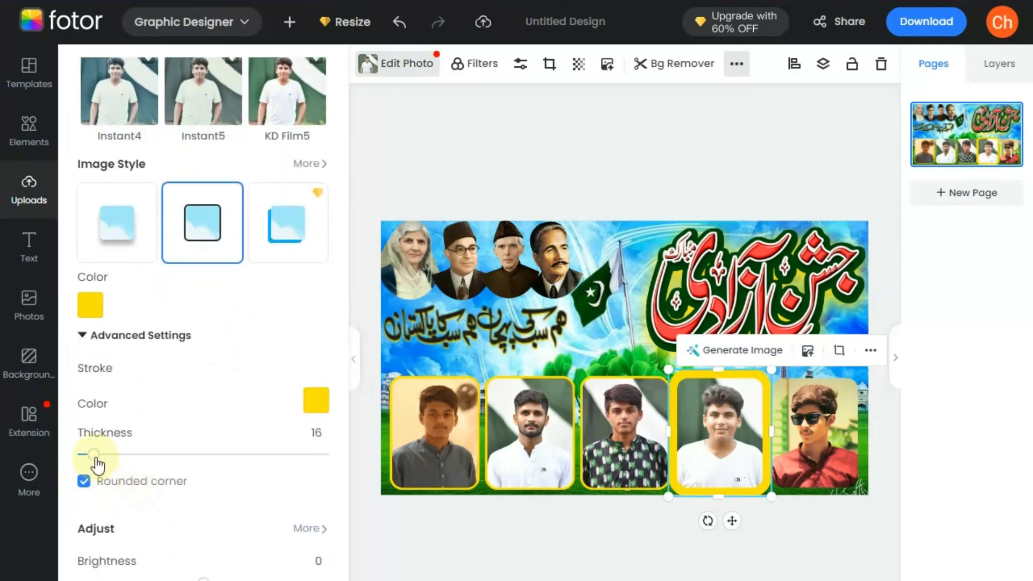
left_click_drag(91, 455, 88, 455)
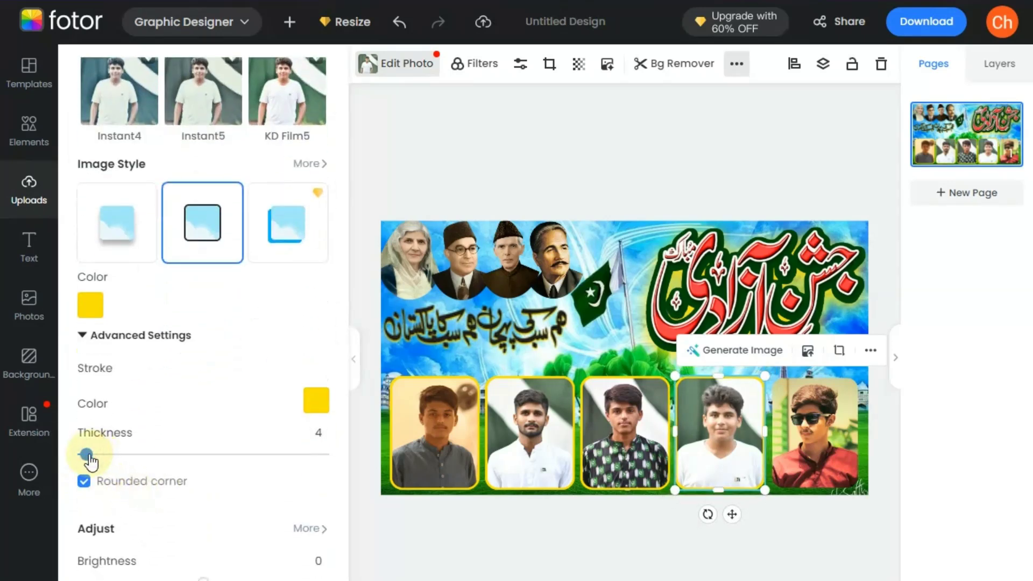
Apply the outline image style to the fifth framed photo and colour it the same yellow
left_click(823, 436)
left_click(386, 75)
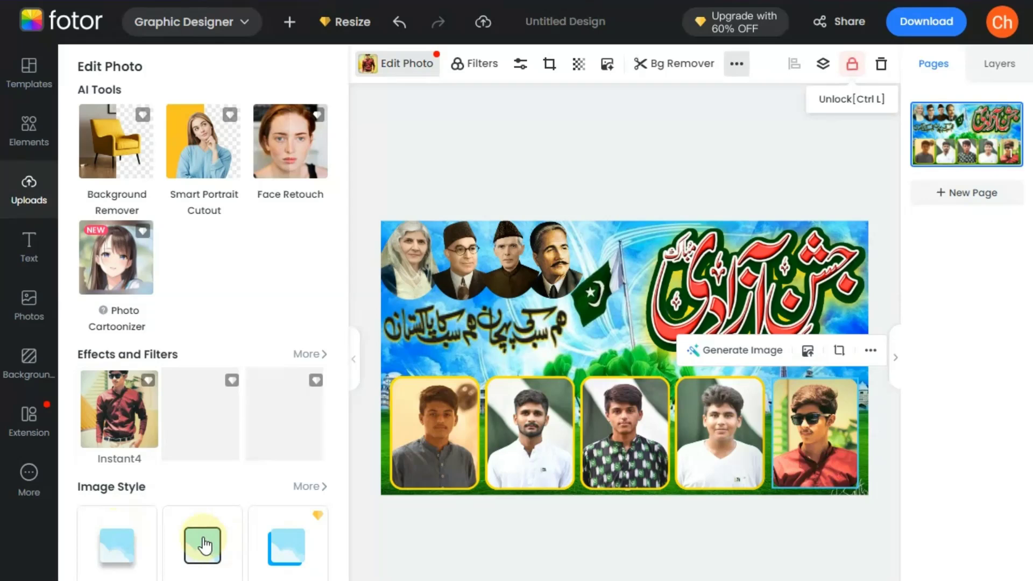
left_click(205, 546)
scroll(204, 559, "down", 5)
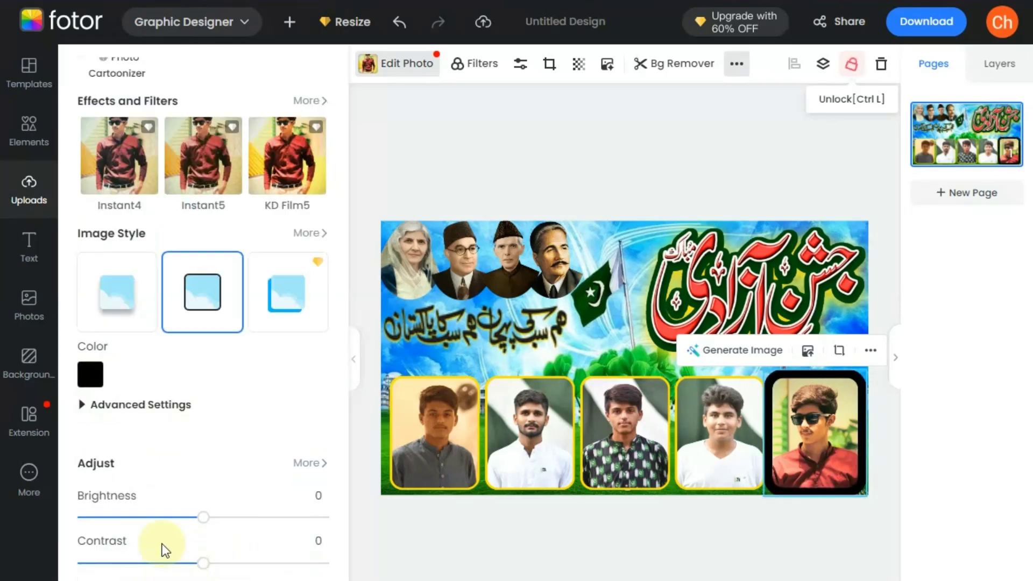
left_click(89, 374)
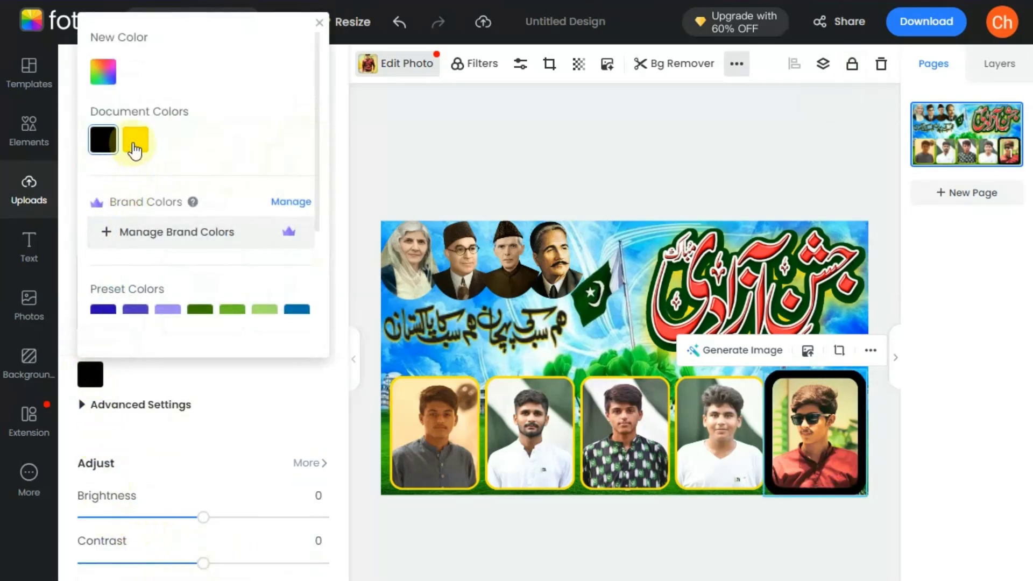
left_click(135, 140)
Reduce the fifth photo's outline stroke thickness to 3 and deselect the photo
left_click(127, 405)
scroll(107, 400, "down", 1)
left_click(88, 388)
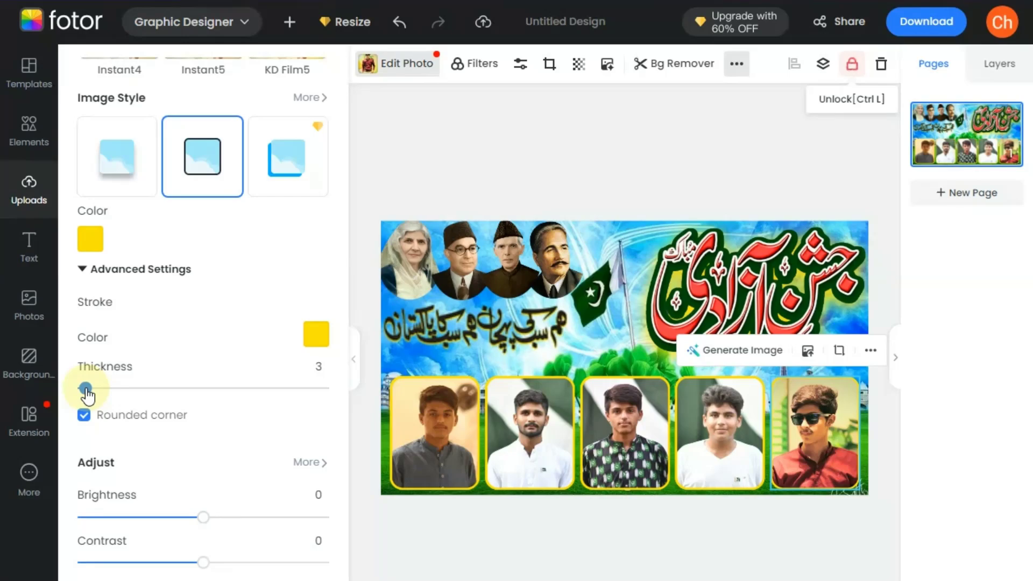
left_click(584, 178)
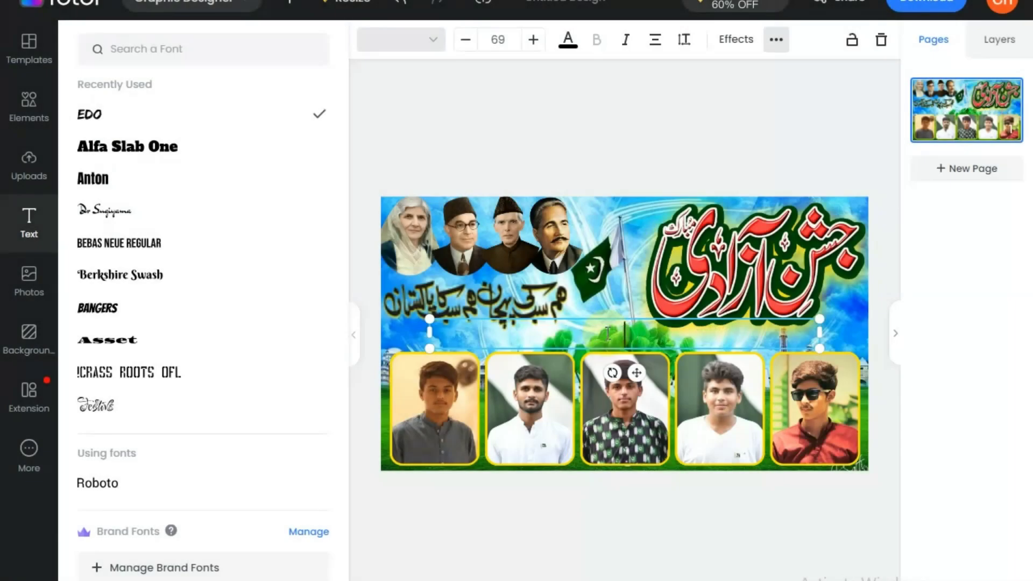
Enter "14 AUGUST" in the empty text box above the framed photos and open its text colour options
type("AUGUST")
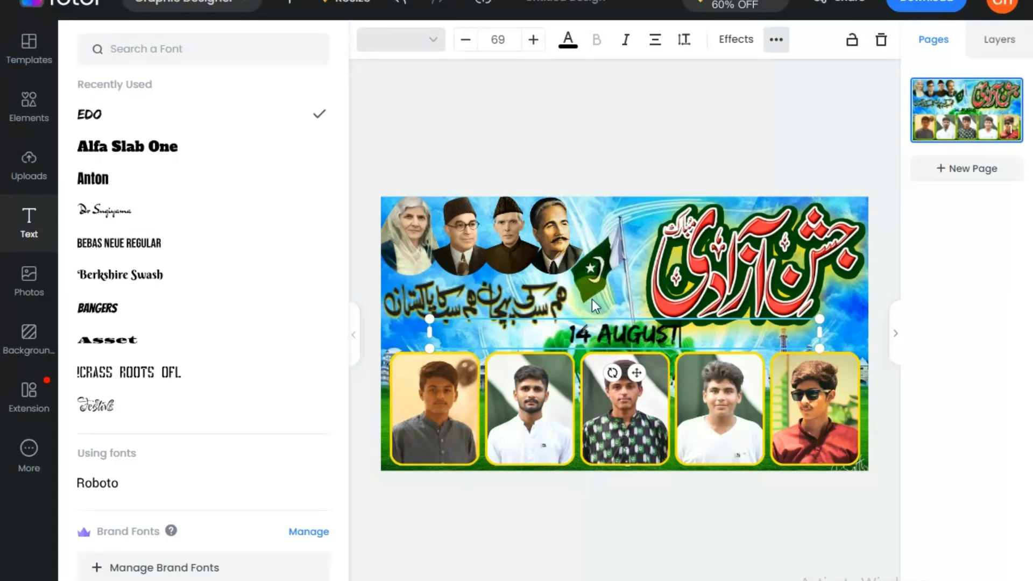
left_click(578, 77)
left_click(568, 44)
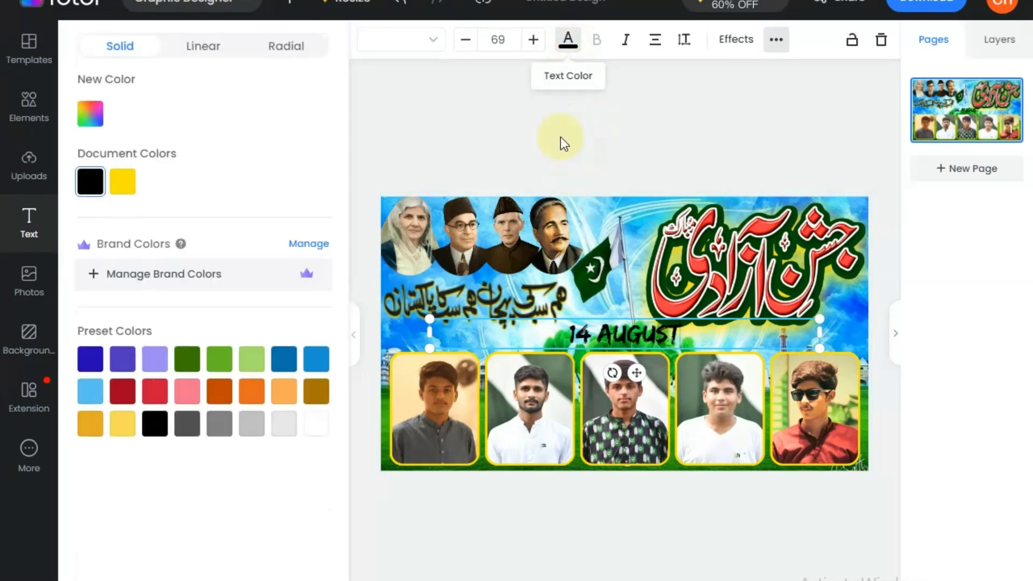
left_click(94, 114)
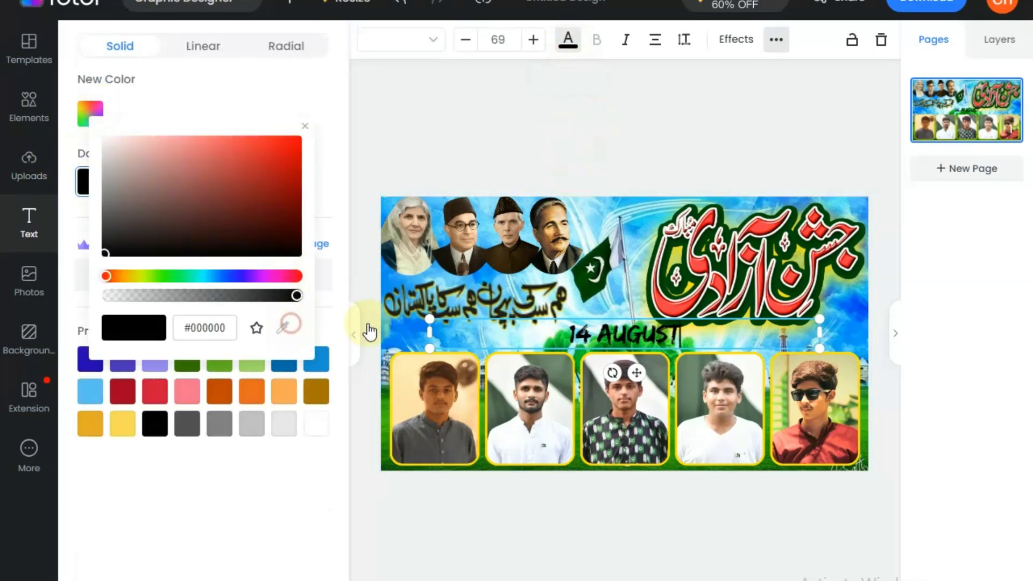
left_click(291, 329)
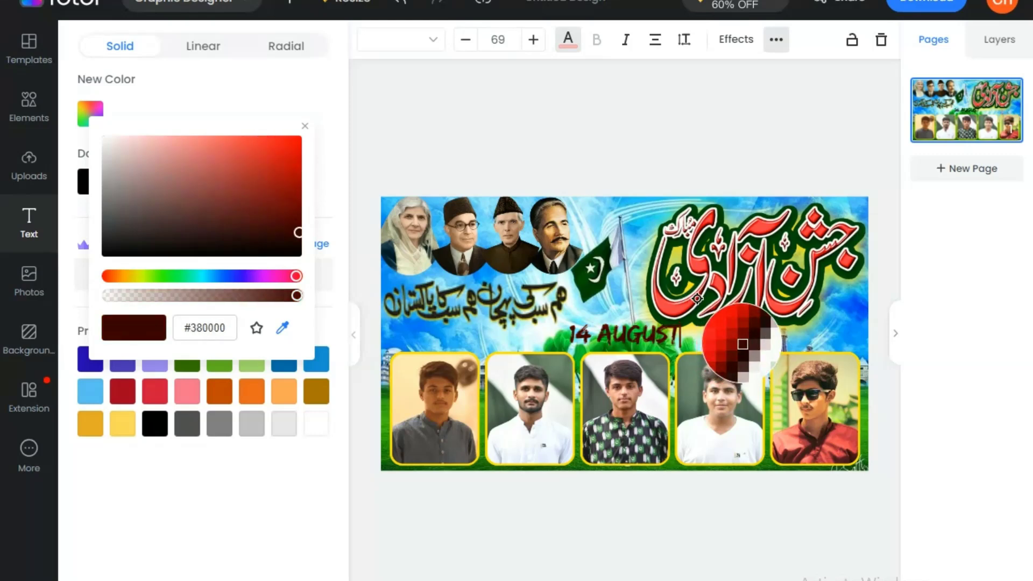
left_click(346, 161)
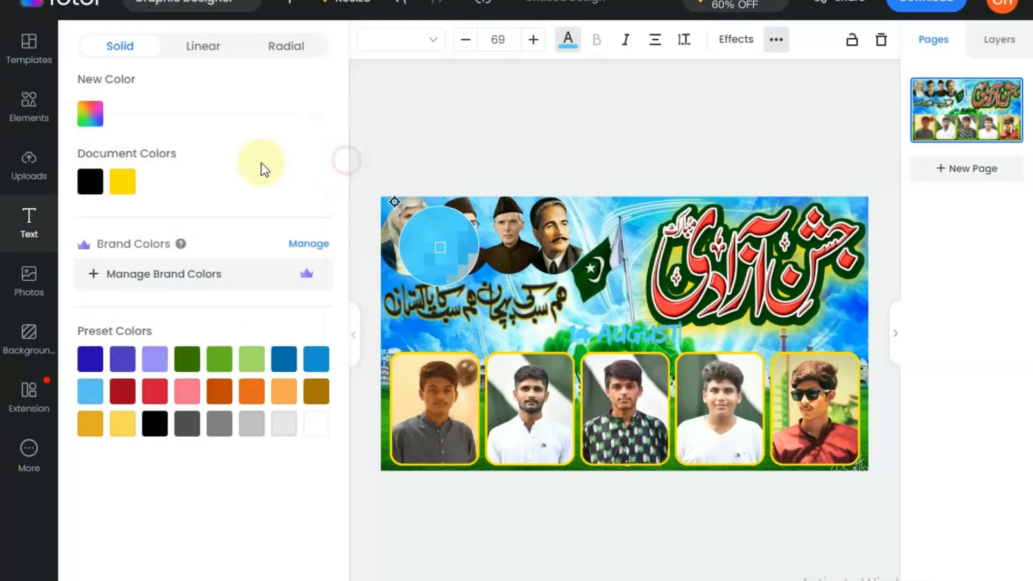
Colour the 14 AUGUST text pure red #ff0000 and give it the Stroke text effect
left_click(86, 120)
left_click_drag(272, 172, 362, 120)
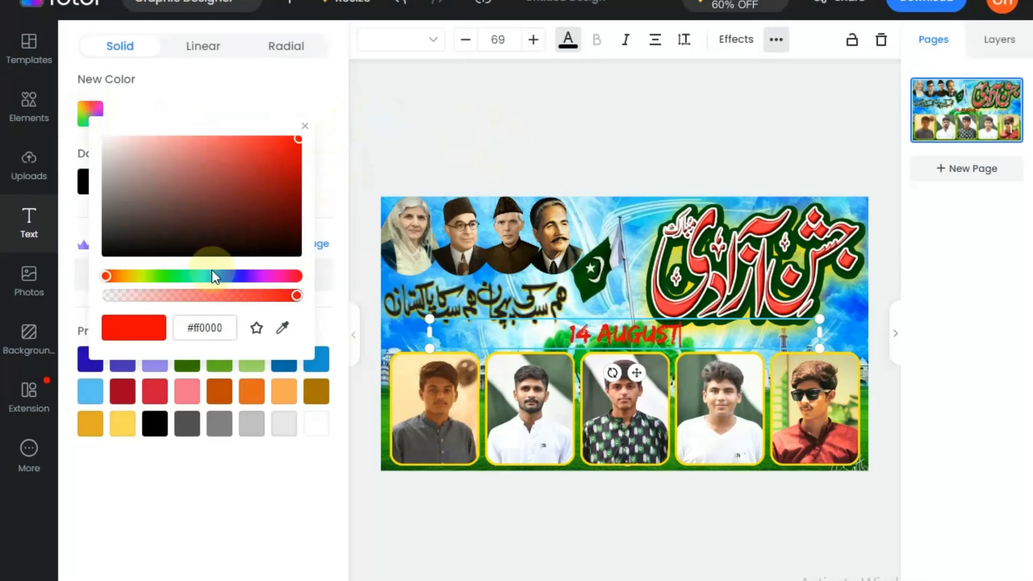
left_click_drag(108, 279, 290, 277)
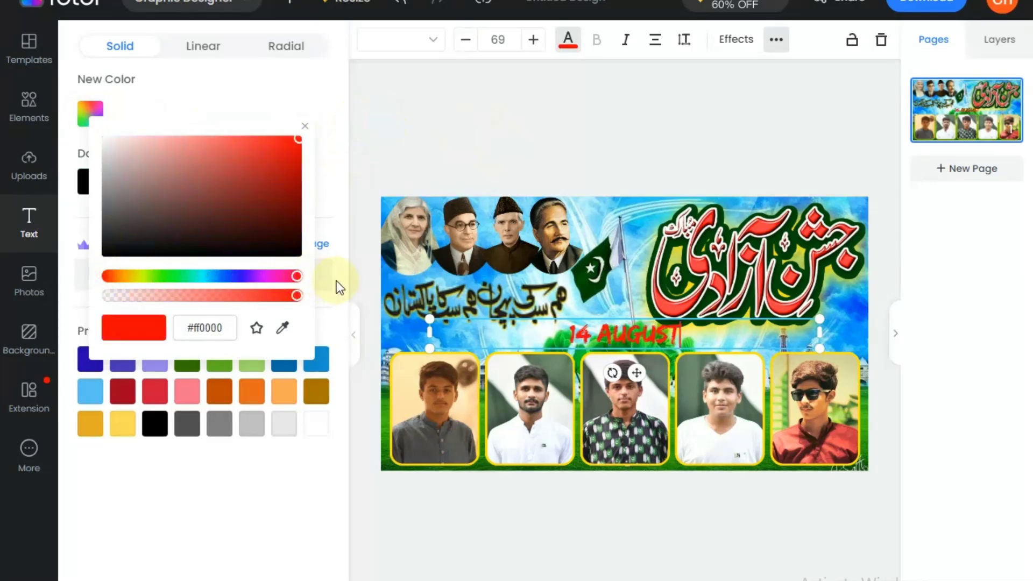
left_click(735, 40)
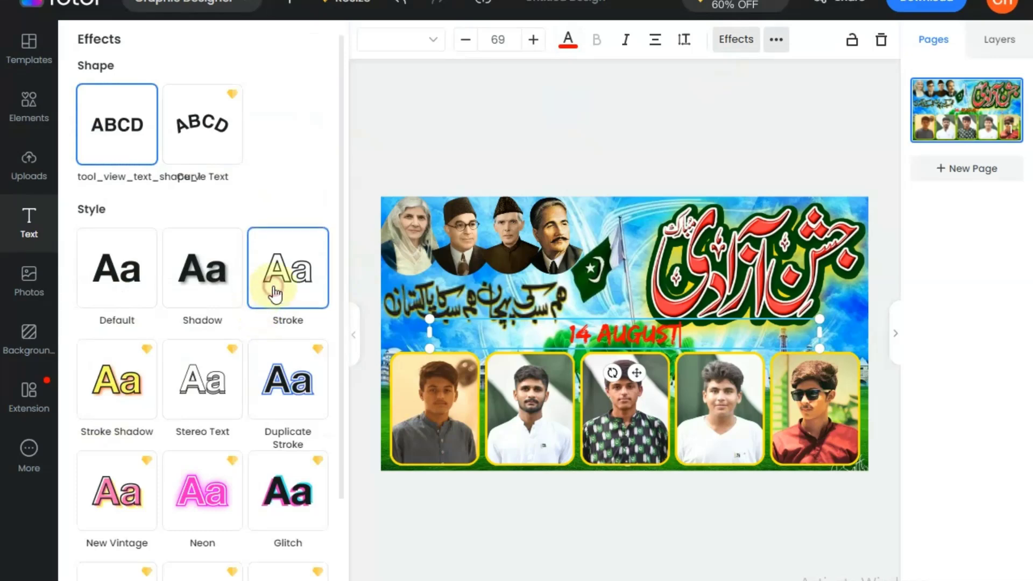
left_click(276, 293)
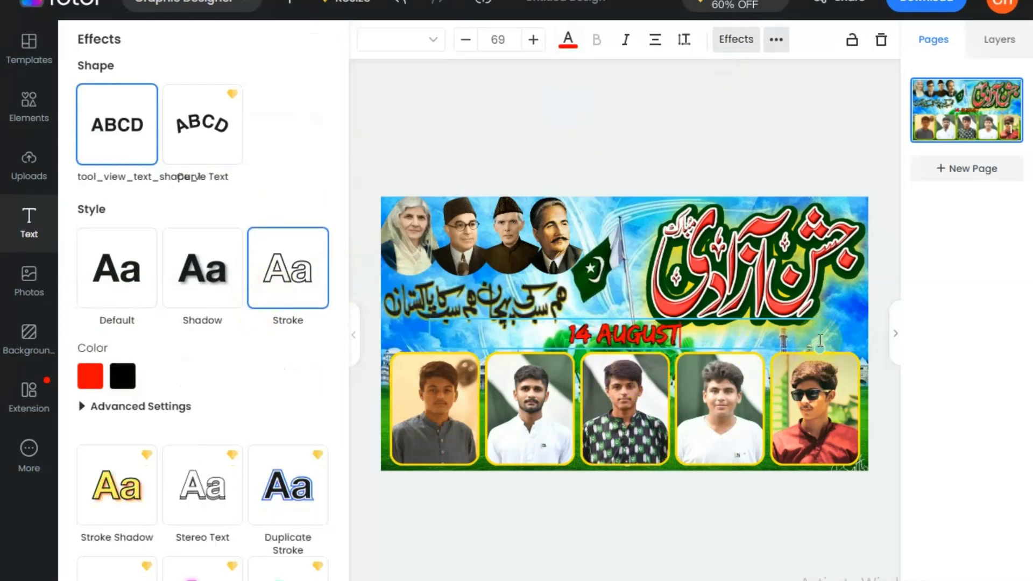
Shrink the 14 AUGUST text to size 58 and place it above the flag, tilted to about 356°
left_click_drag(819, 334, 596, 270)
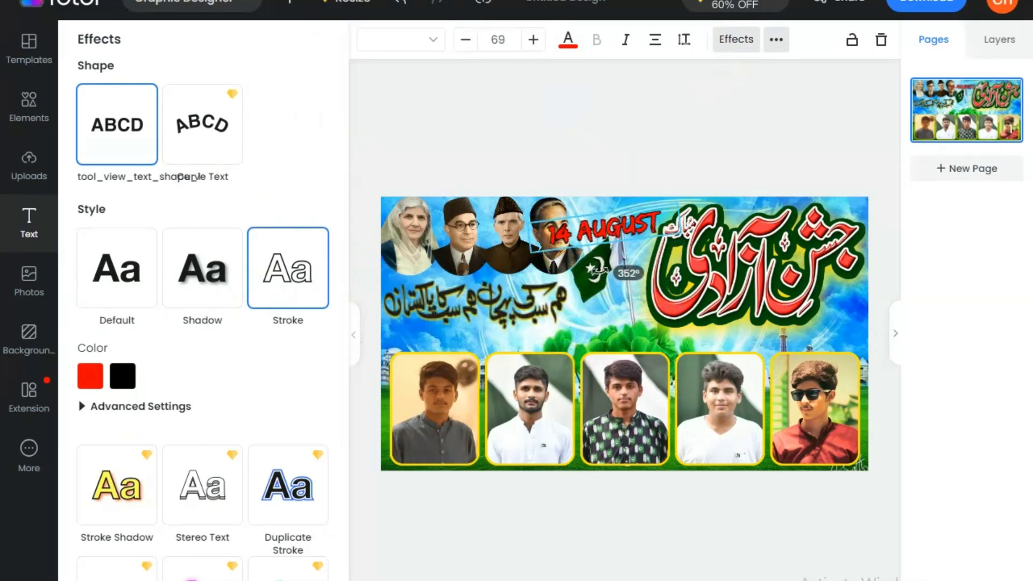
left_click(699, 194)
left_click_drag(678, 232, 629, 214)
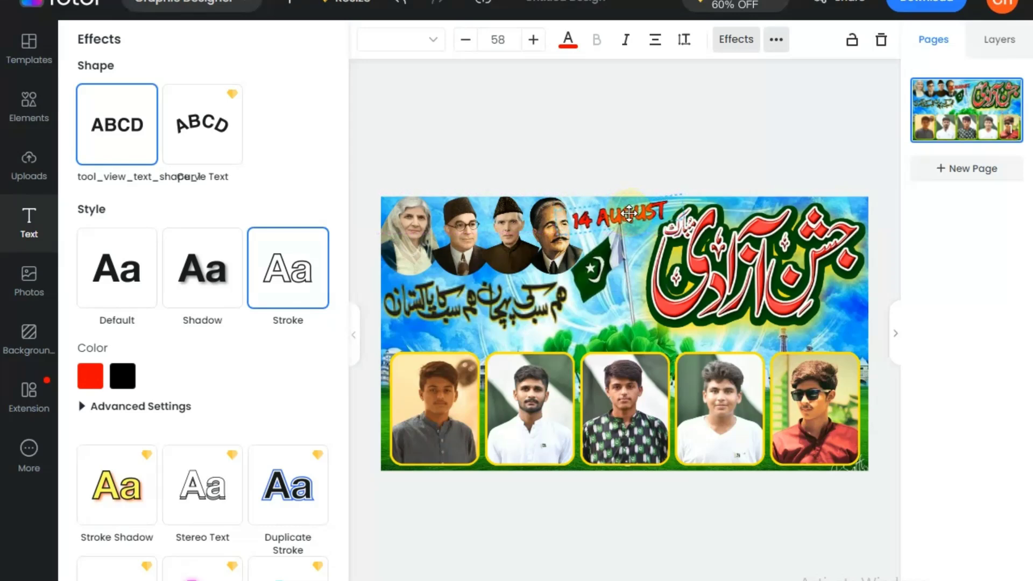
left_click_drag(611, 255, 606, 251)
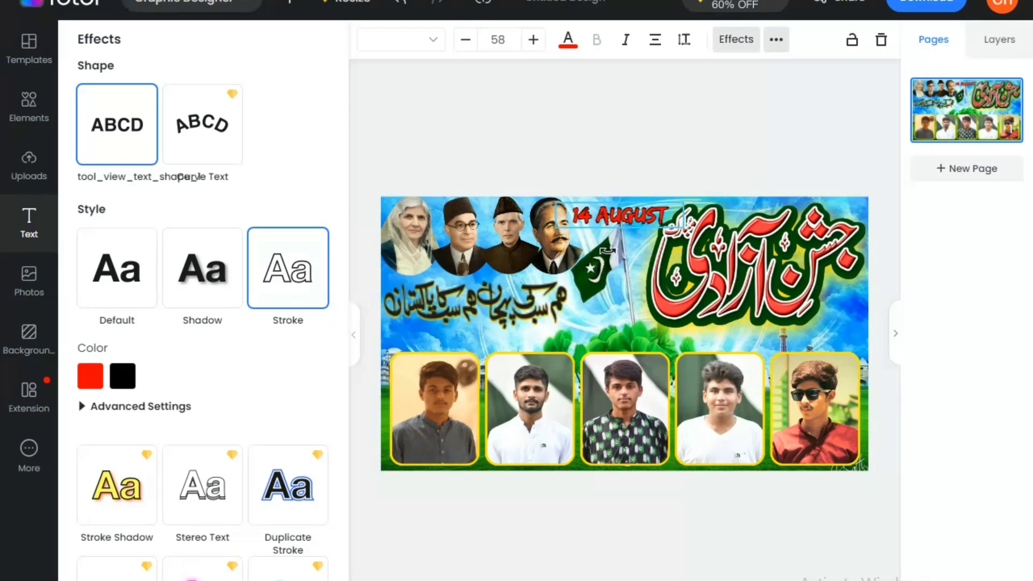
left_click_drag(627, 211, 630, 207)
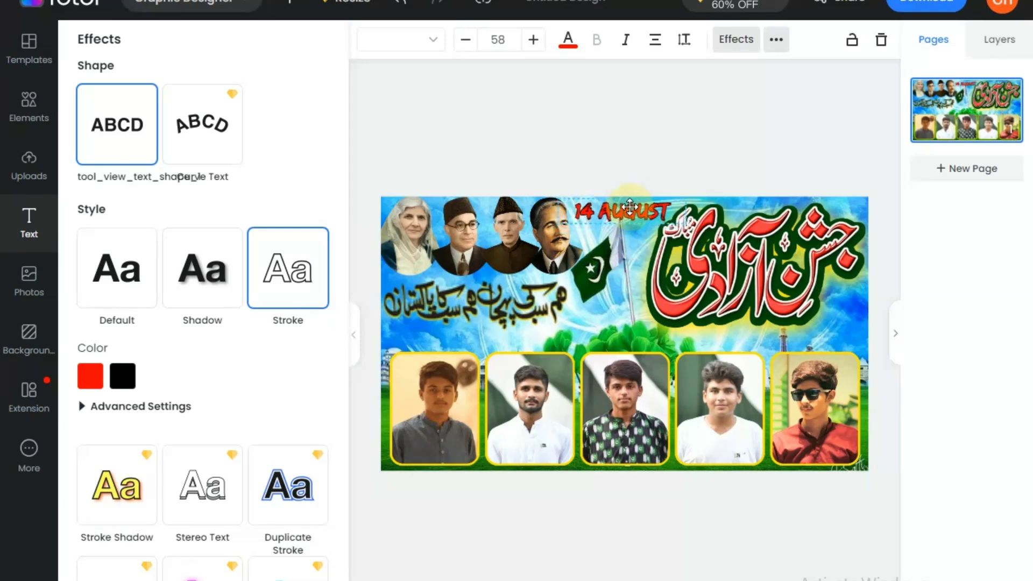
left_click_drag(616, 249, 614, 248)
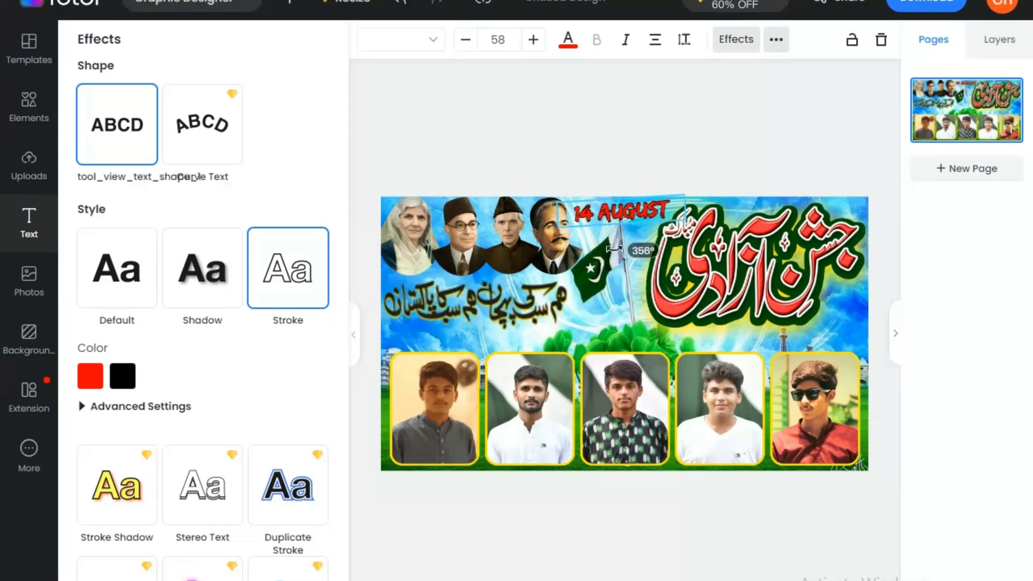
Lock the 14 AUGUST text, then duplicate it and place the copy over the flag below the original
left_click(853, 38)
left_click(783, 36)
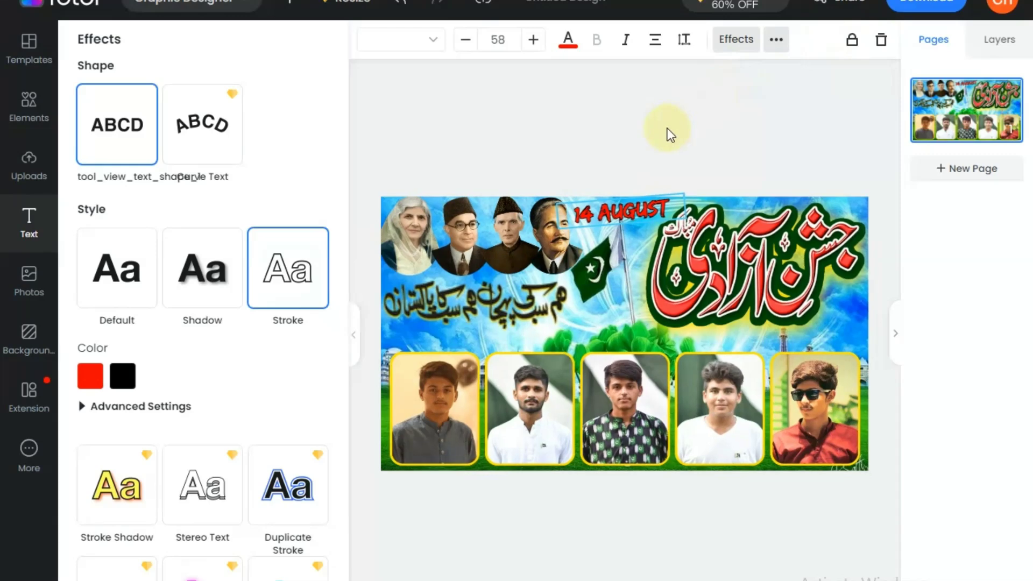
left_click(666, 85)
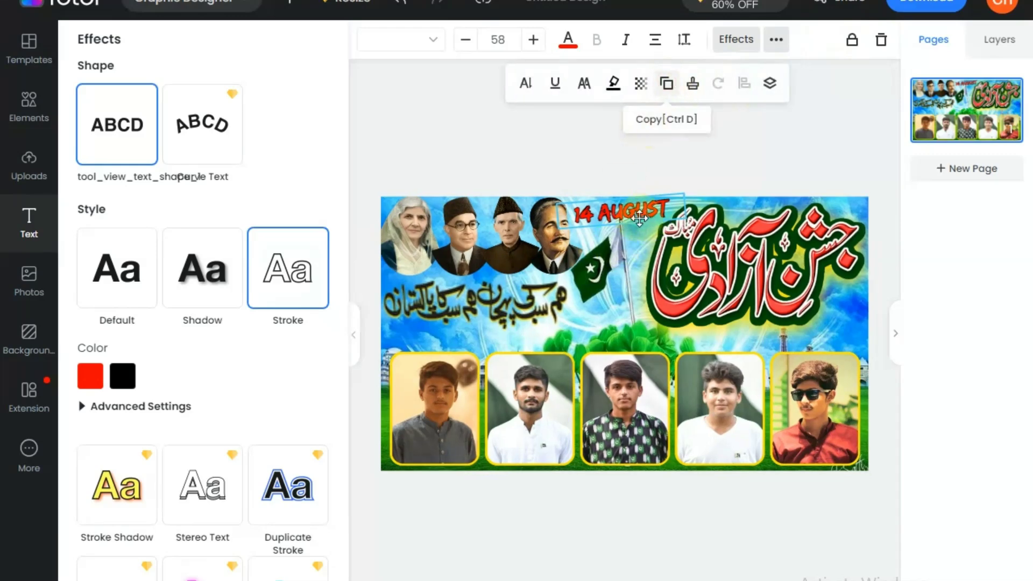
left_click_drag(637, 255, 636, 301)
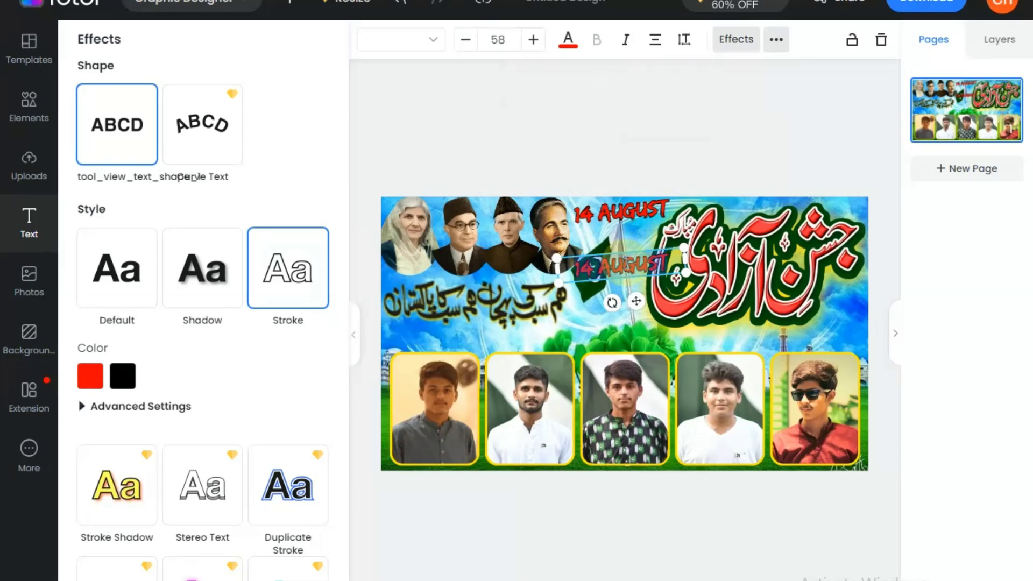
Replace the copied text with "1947" and place it directly under the word AUGUST
key("BackSpace")
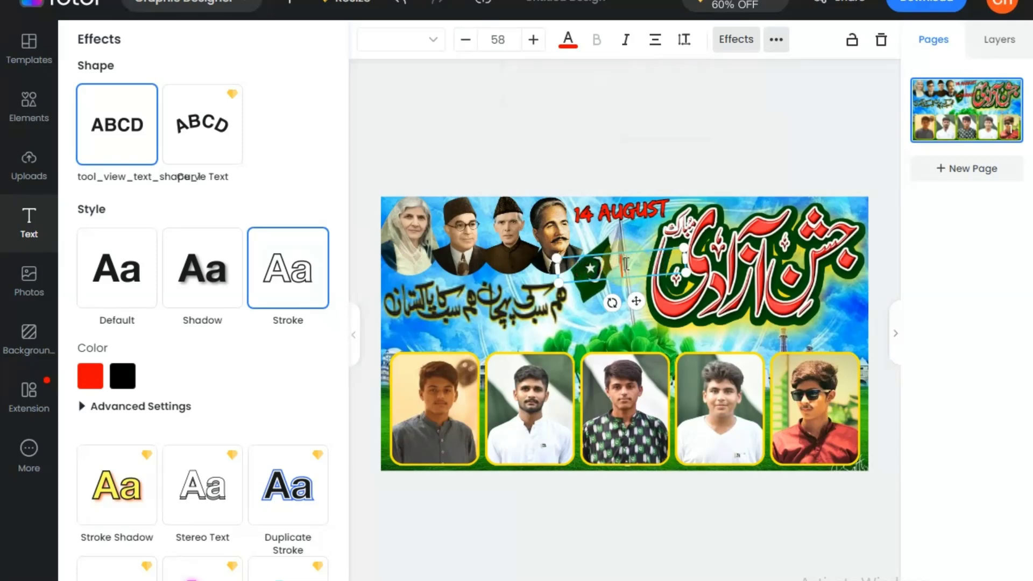
type("1947")
left_click_drag(636, 301, 657, 264)
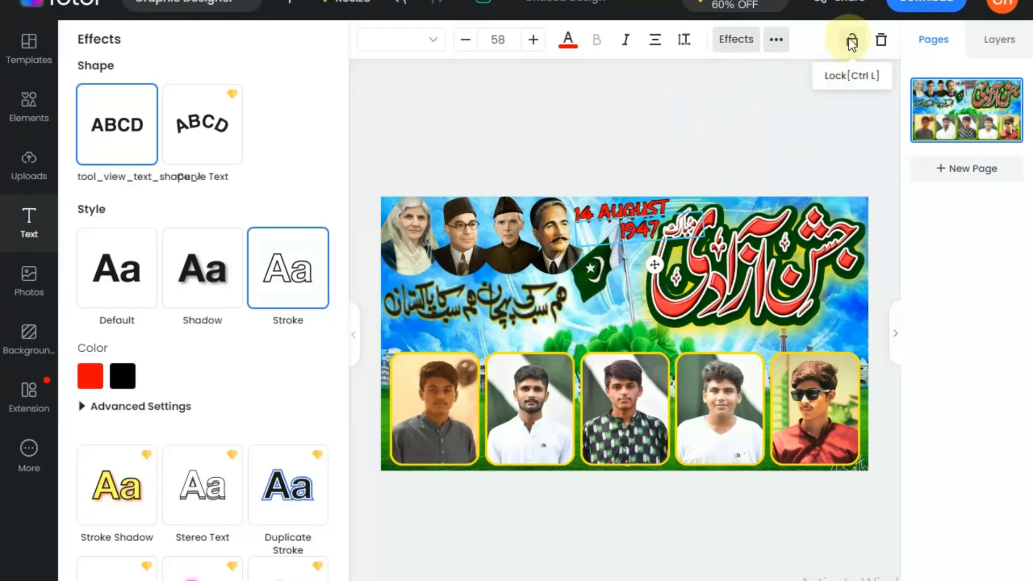
Lock the 1947 text in place and clear the selection
left_click(849, 40)
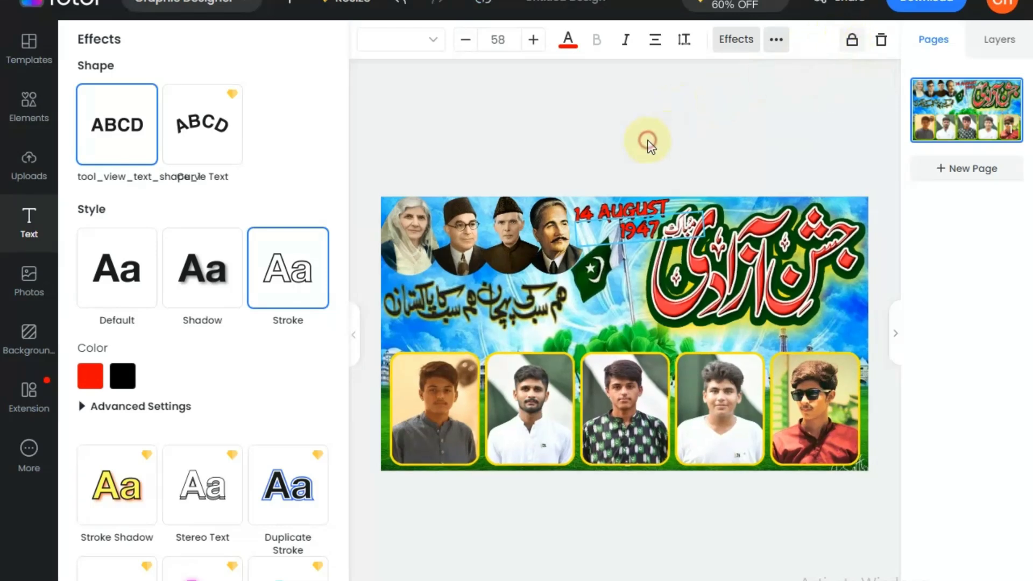
scroll(647, 141, "up", 1)
left_click(648, 141)
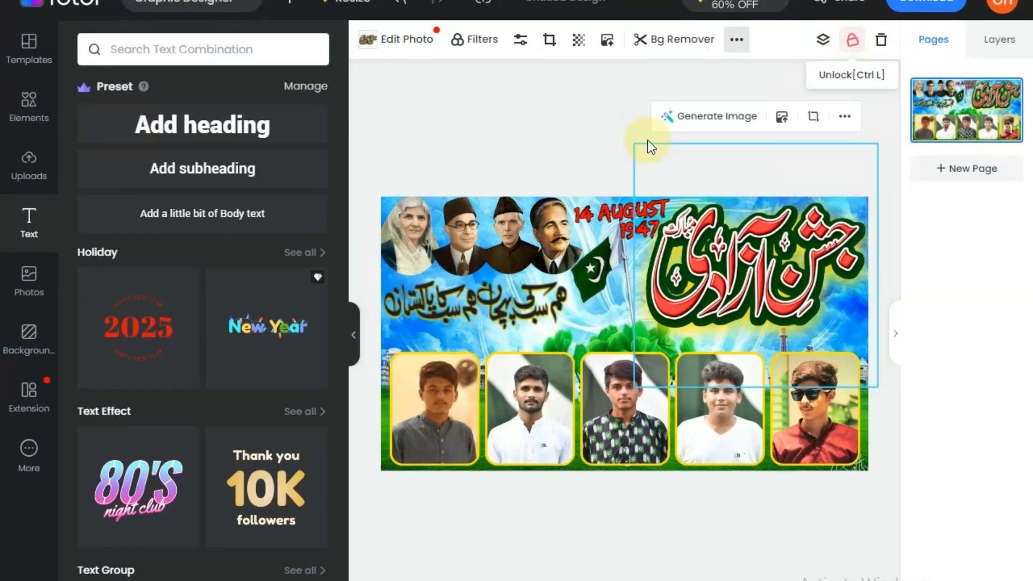
left_click(551, 128)
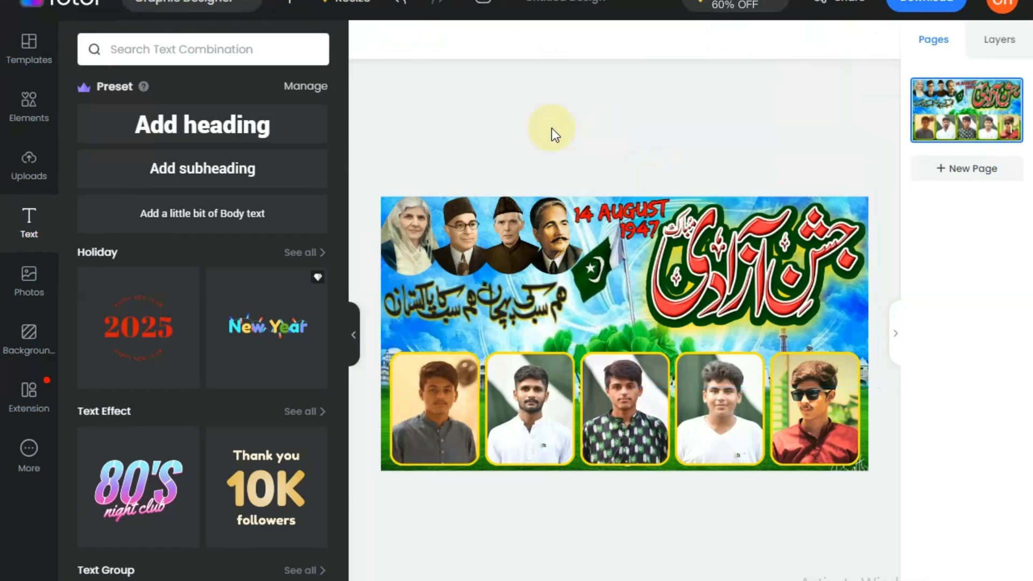
Unlock the large Urdu calligraphy heading and shift it slightly right and down, away from the 1947 text
left_click(781, 280)
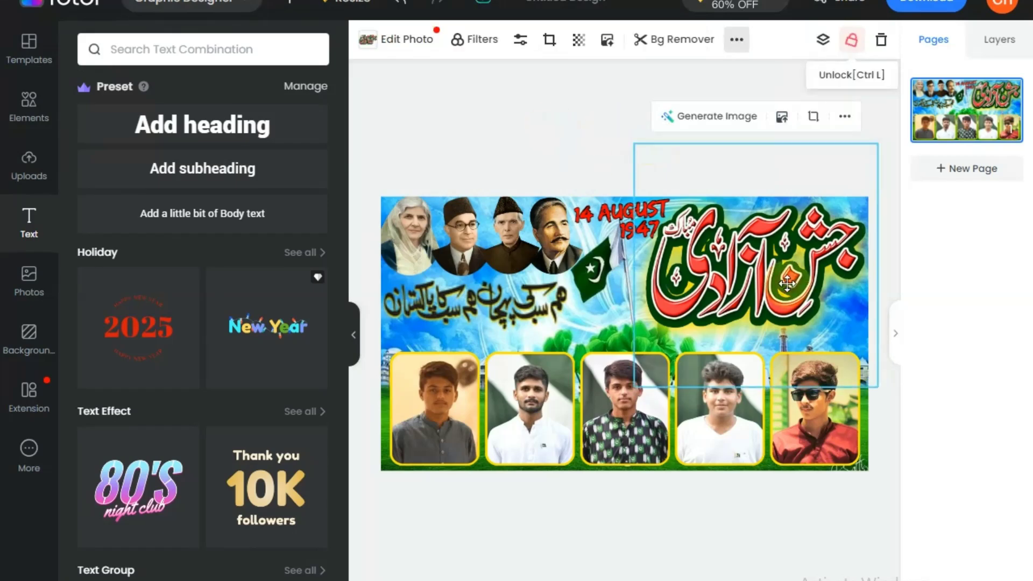
left_click(855, 41)
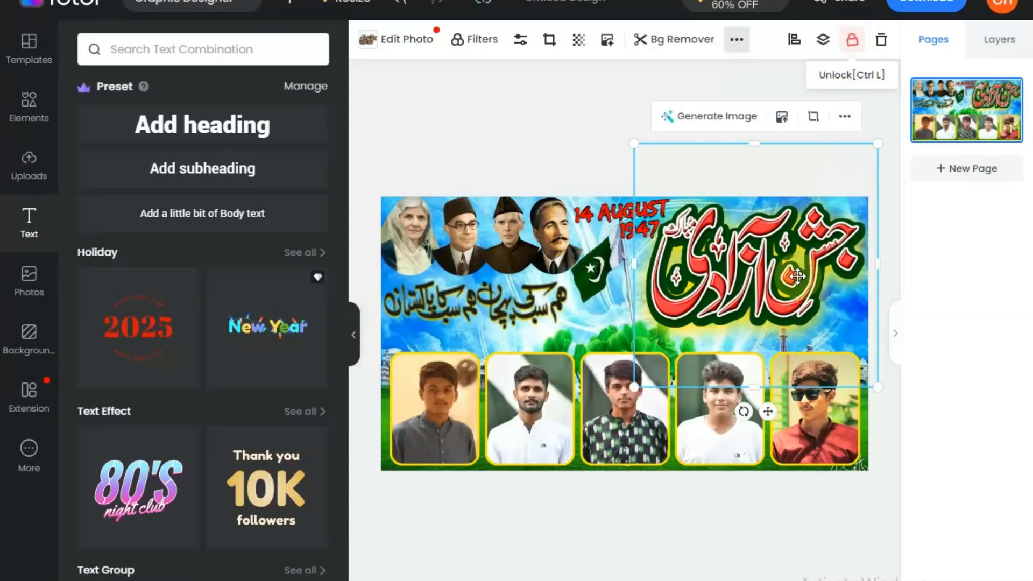
left_click_drag(796, 276, 801, 279)
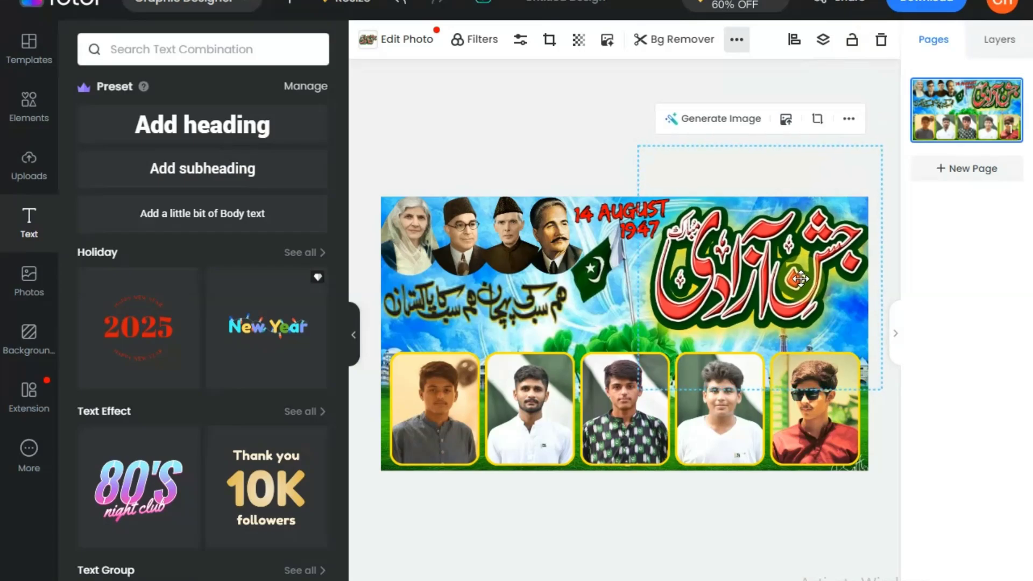